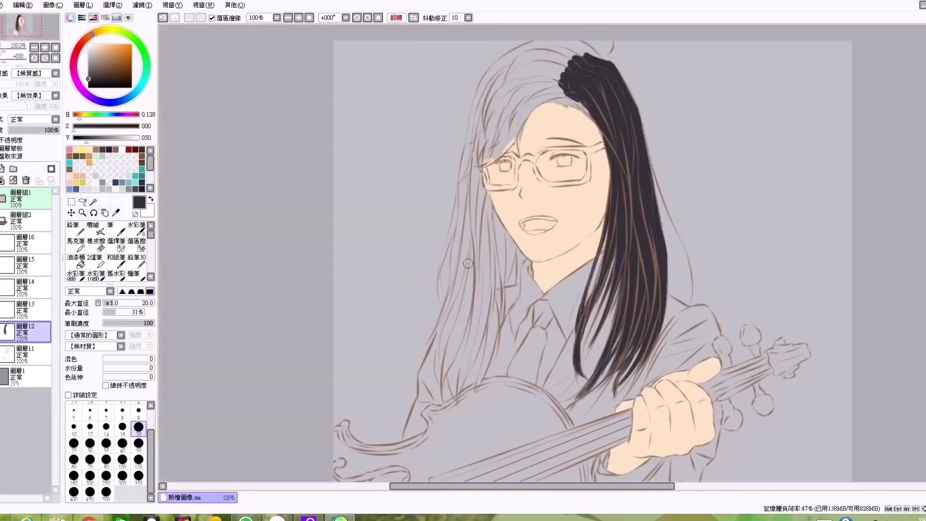
Step: Paint the hair over the crown and the fringe beside the glasses in the dark colour on layer 圖層12
left_click_drag(521, 96, 482, 159)
scroll(489, 183, "up", 1)
left_click_drag(555, 154, 489, 183)
key("bracketleft")
key("bracketleft")
key("bracketleft")
key("bracketleft")
key("bracketleft")
key("bracketleft")
scroll(489, 183, "up", 5)
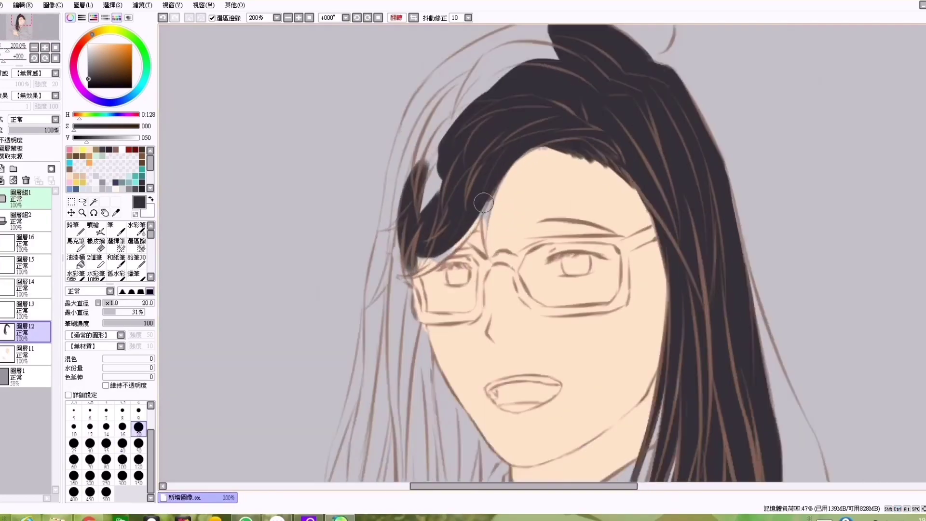
left_click_drag(405, 304, 318, 338)
scroll(366, 289, "down", 5)
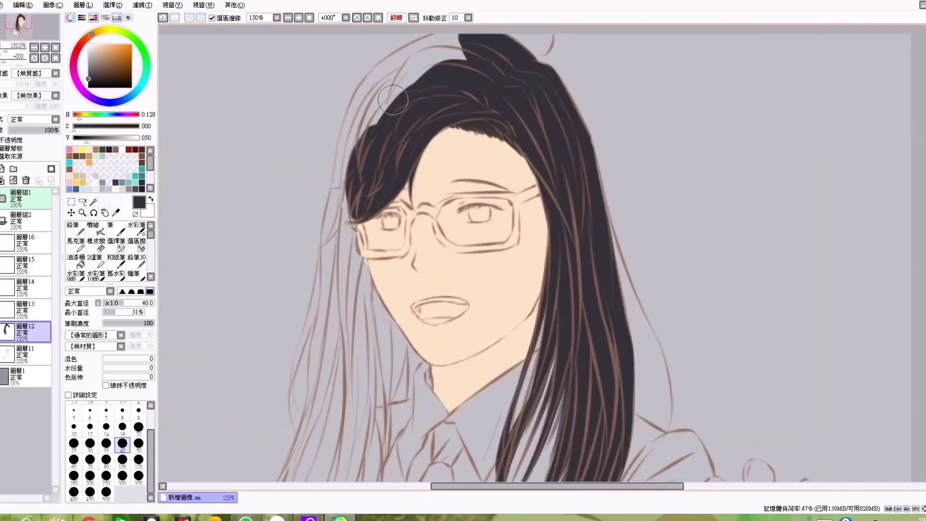
Step: Paint the long hair strands on the unpainted side of the face dark with a size 40 brush
key("bracketright")
key("bracketright")
key("bracketright")
key("bracketright")
key("bracketright")
key("bracketright")
key("bracketright")
key("bracketright")
key("bracketright")
key("bracketright")
scroll(398, 66, "up", 1)
scroll(398, 66, "down", 1)
left_click_drag(434, 289, 381, 186)
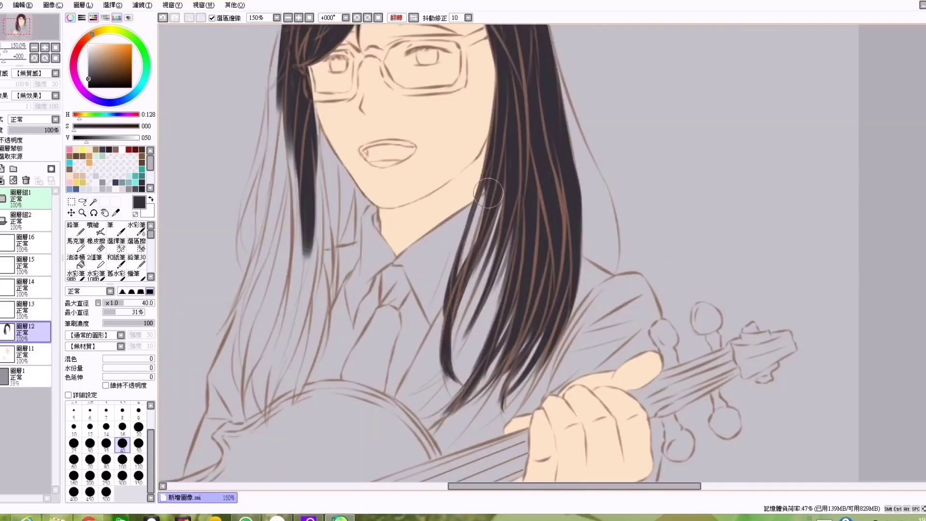
scroll(381, 185, "down", 1)
left_click_drag(362, 221, 374, 298)
scroll(374, 298, "up", 1)
left_click_drag(333, 126, 357, 366)
scroll(357, 337, "up", 1)
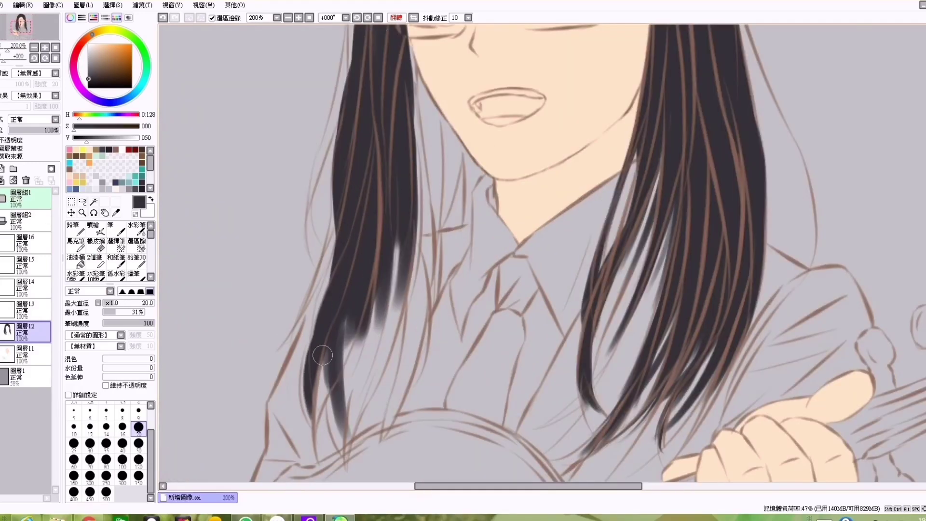
Step: Extend the new hair strands down to tapered tips above the violin with a size 20 brush
left_click_drag(337, 328, 313, 425)
scroll(337, 337, "down", 2)
left_click_drag(366, 275, 386, 372)
key("bracketleft")
key("bracketleft")
key("bracketleft")
key("bracketleft")
scroll(387, 136, "up", 2)
scroll(386, 136, "up", 1)
left_click_drag(405, 193, 420, 262)
scroll(419, 263, "down", 2)
left_click_drag(424, 222, 434, 386)
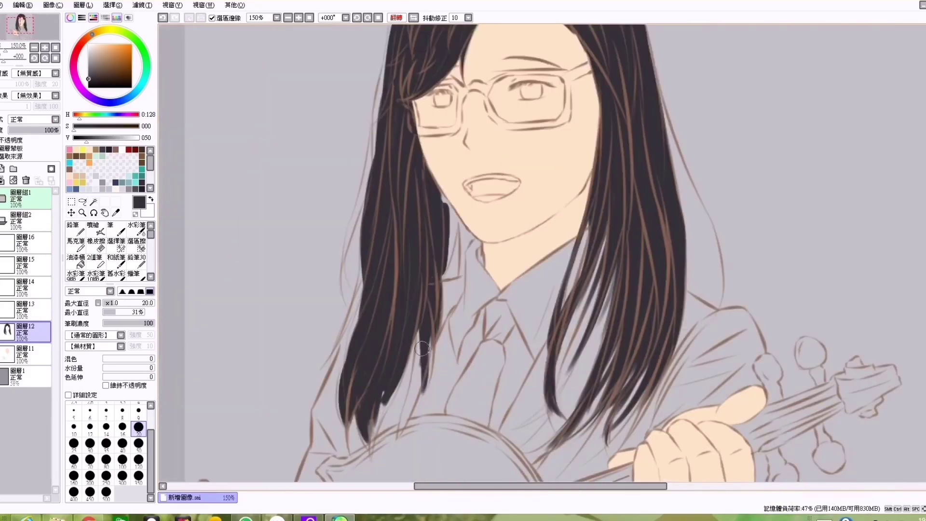
Step: Shape the narrow gap between the inner hair strands beside the jaw with the eraser and brush
scroll(429, 270, "up", 1)
scroll(434, 270, "up", 1)
key("e")
left_click_drag(450, 207, 456, 318)
key("b")
left_click_drag(450, 169, 446, 244)
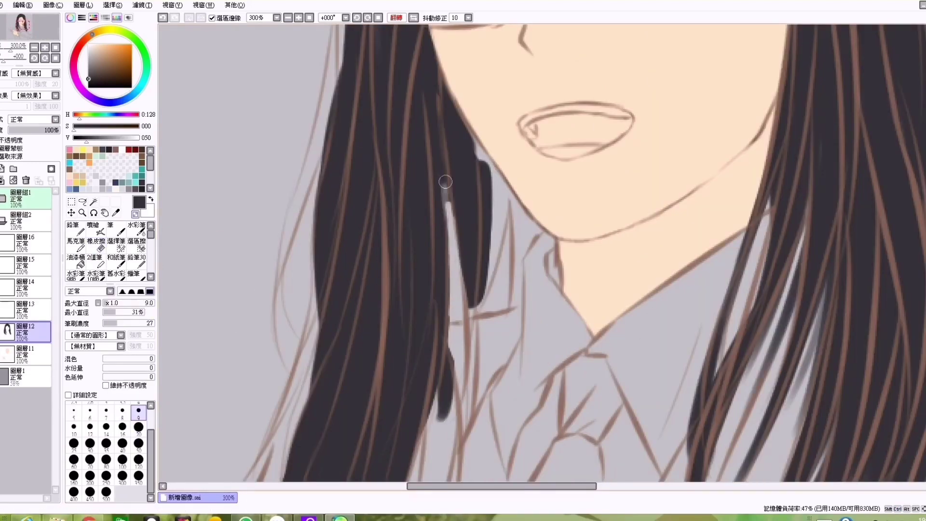
Step: Extend the inner hair strands beside the collar down to the violin with a size 20 brush
scroll(449, 193, "down", 2)
scroll(450, 187, "up", 1)
scroll(454, 123, "down", 1)
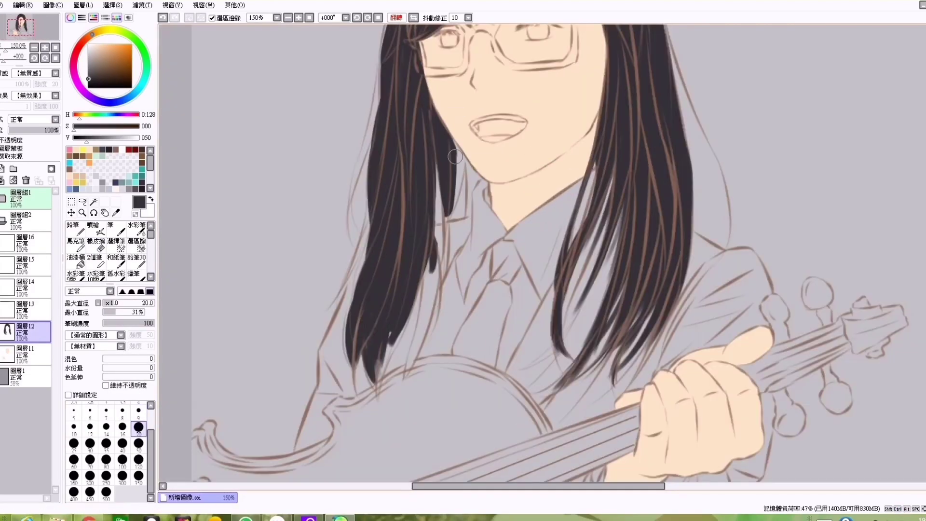
scroll(434, 193, "up", 2)
scroll(434, 241, "down", 1)
left_click_drag(448, 309, 420, 443)
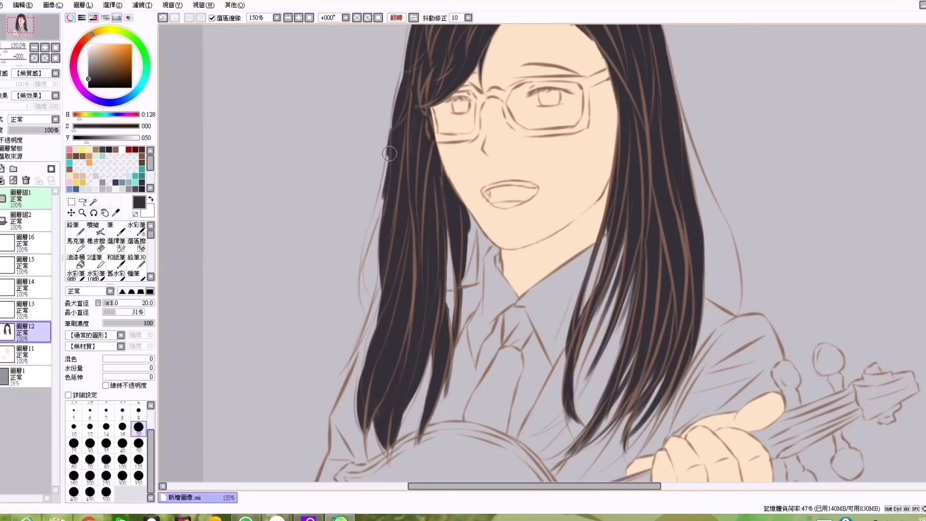
Step: Fill out the outer edge of the hair from cheek height down to the shoulder
left_click_drag(390, 153, 356, 400)
scroll(419, 290, "down", 2)
scroll(425, 251, "up", 3)
left_click_drag(337, 183, 333, 295)
scroll(427, 224, "down", 3)
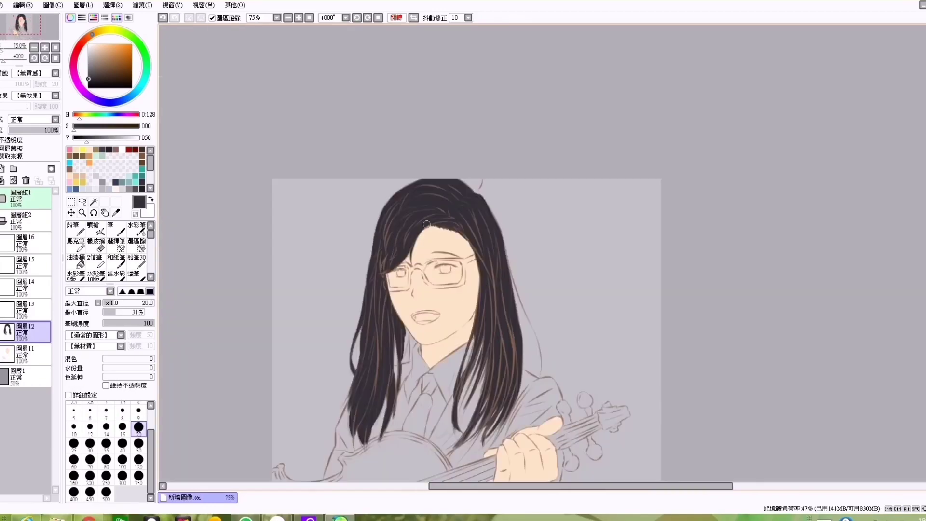
Step: Mirror the view and refine the loose strands along the hair edges with a size 8 brush
scroll(427, 224, "up", 4)
scroll(655, 358, "down", 2)
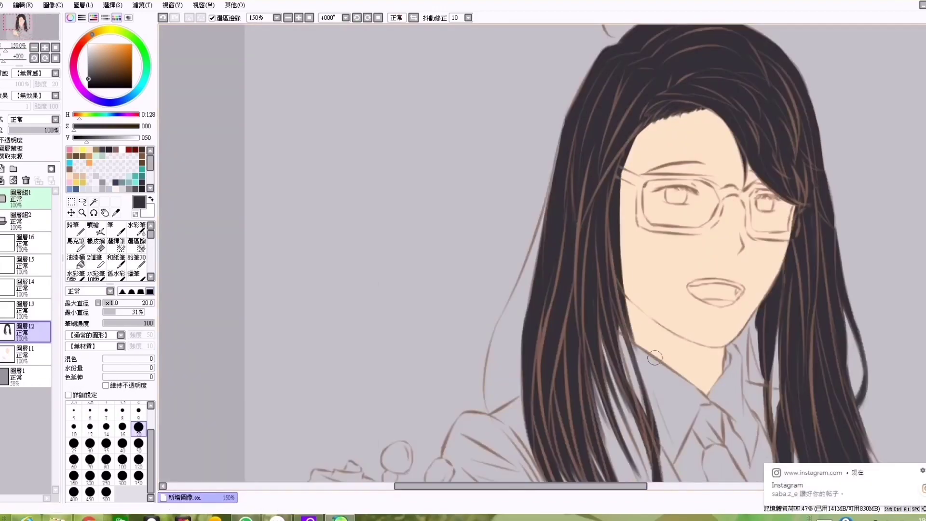
scroll(521, 275, "up", 2)
key("bracketleft")
key("bracketleft")
key("bracketleft")
key("bracketleft")
key("bracketleft")
key("bracketleft")
scroll(615, 233, "down", 4)
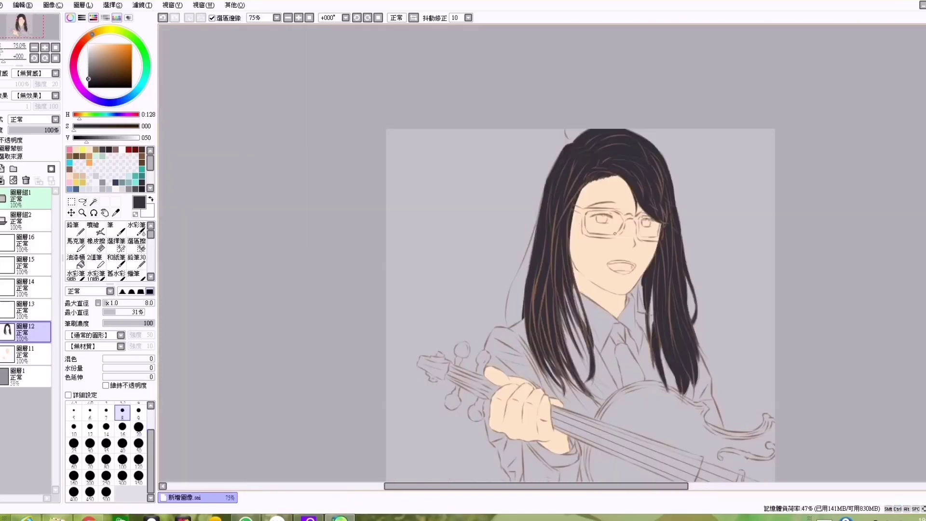
scroll(615, 233, "up", 1)
scroll(521, 203, "up", 3)
scroll(521, 203, "down", 4)
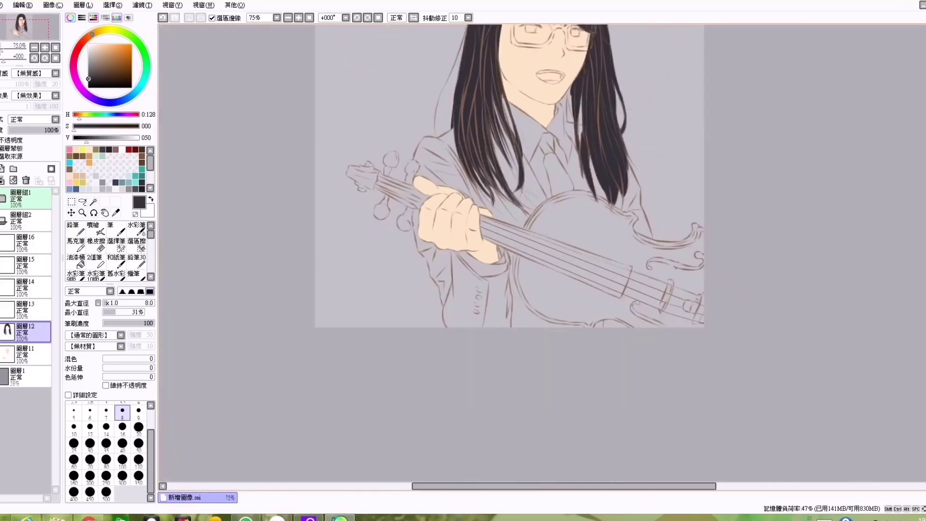
Step: Paint both shirt collar flaps white on layer 圖層13
left_click(24, 308)
key("e")
key("x")
scroll(540, 256, "up", 3)
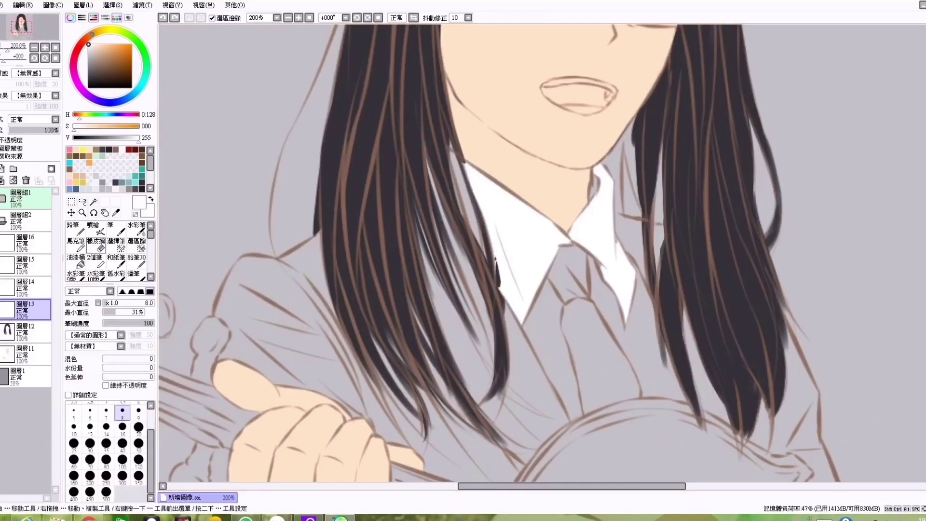
Step: Erase the white paint overlapping the hair strand along the collar edge
key("e")
scroll(503, 187, "up", 1)
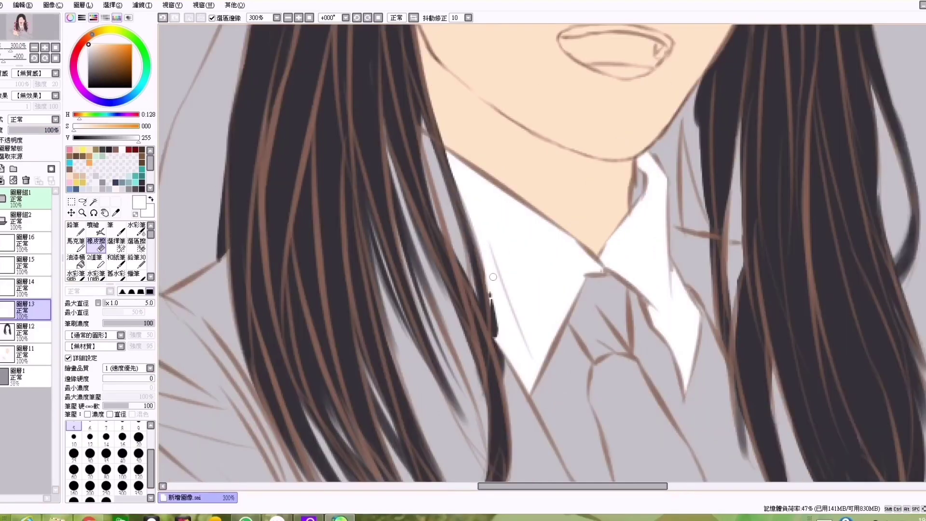
key("b")
key("e")
left_click_drag(501, 351, 486, 275)
key("b")
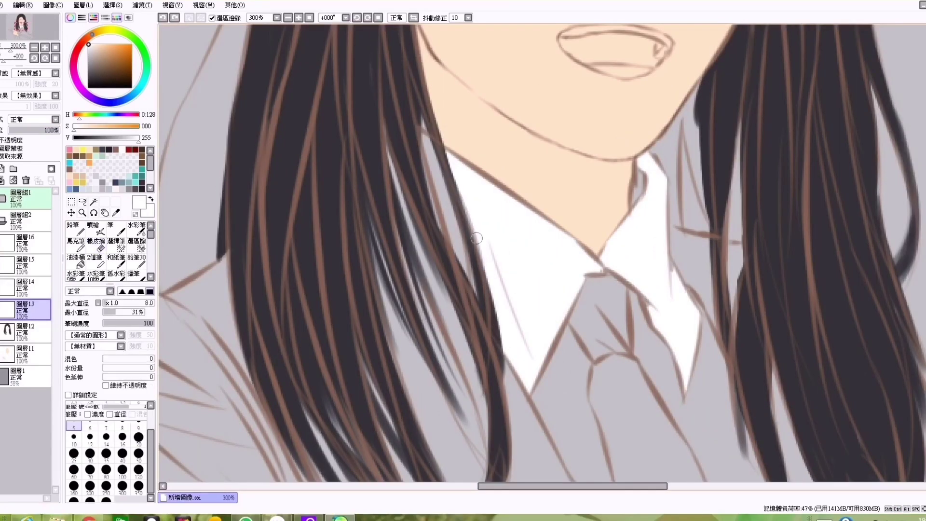
Step: Paint the remaining collar slivers between the hair strands and the neck white
left_click_drag(425, 144, 461, 266)
left_click(457, 232, "alt")
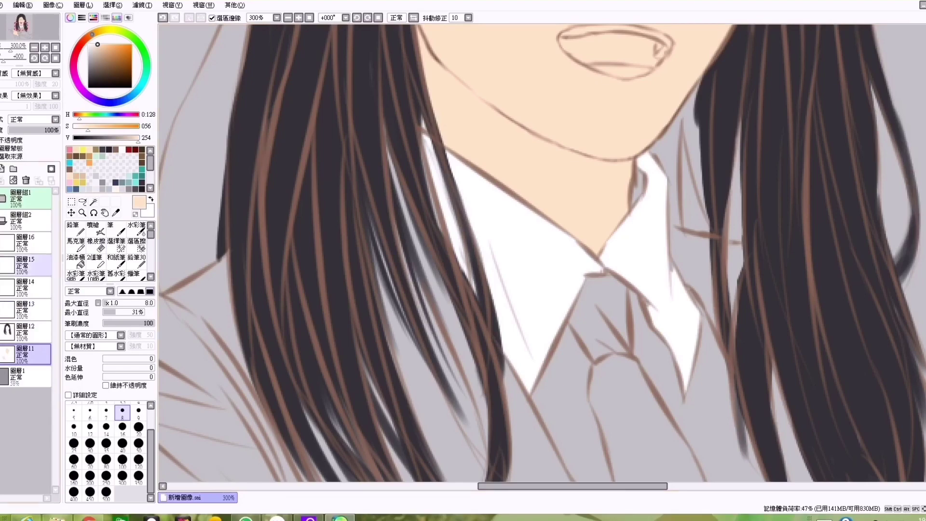
scroll(542, 255, "down", 3)
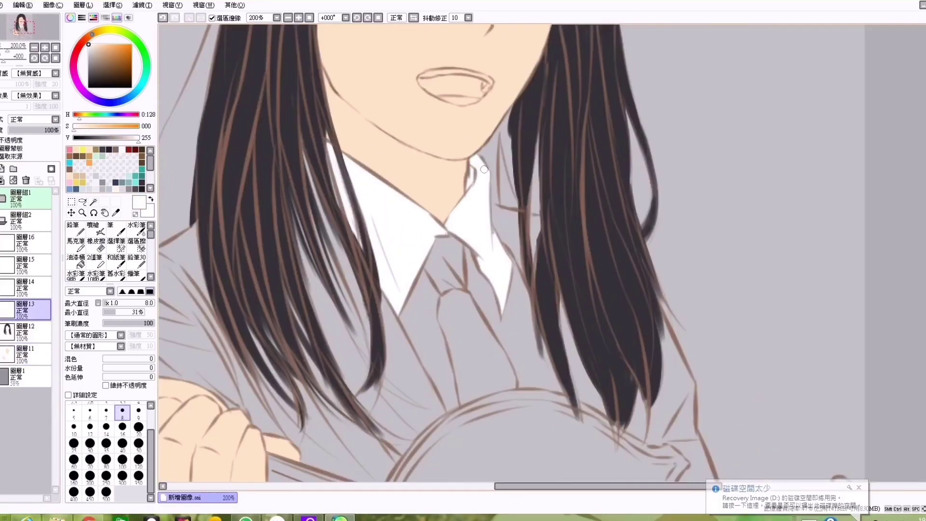
left_click(357, 231, "alt")
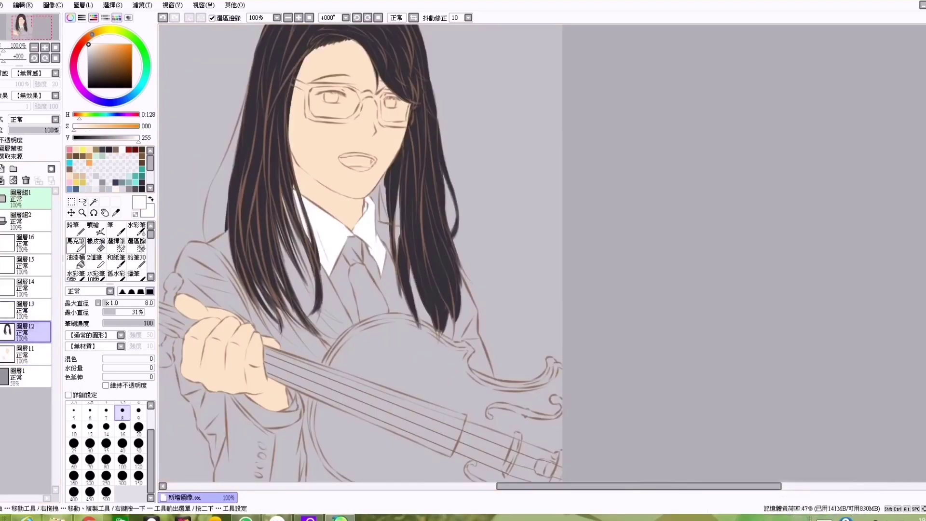
Step: Fill the small gaps in the hair beside the neck with the dark hair colour on layer 圖層12
left_click(407, 150, "alt")
scroll(407, 149, "up", 2)
left_click(76, 261)
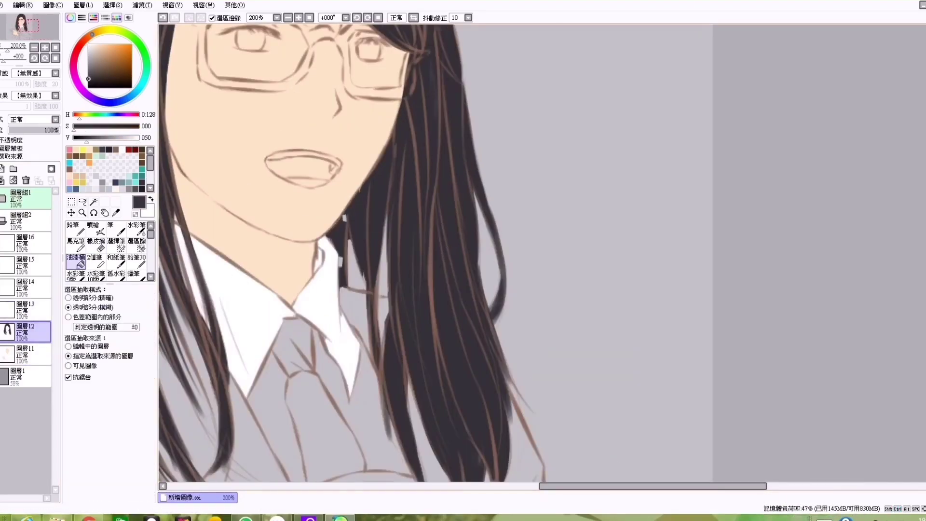
key("n")
scroll(334, 256, "up", 2)
scroll(425, 250, "down", 5)
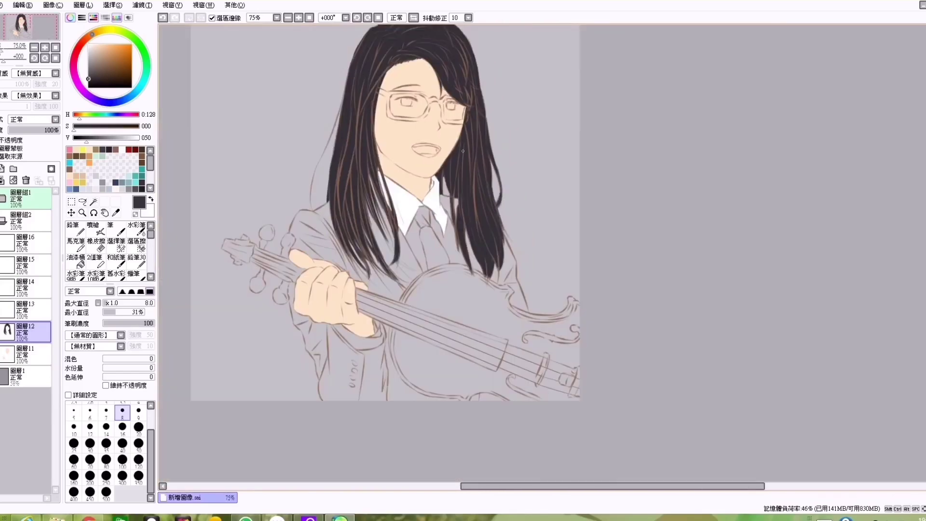
Step: Fill the shirt cuff at the wrist with white on layer 圖層13
left_click(24, 309)
left_click(75, 260)
scroll(386, 289, "up", 2)
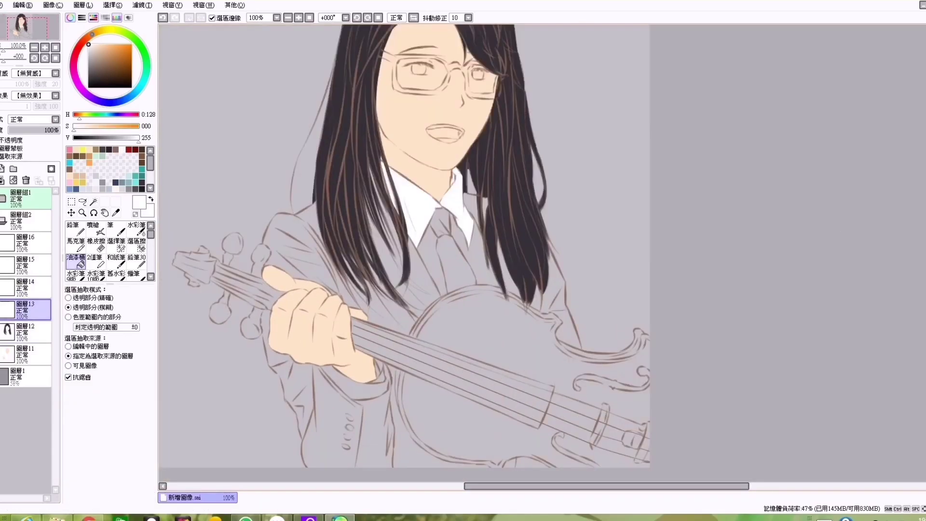
left_click(449, 139, "alt")
left_click(343, 385)
key("n")
scroll(379, 357, "down", 2)
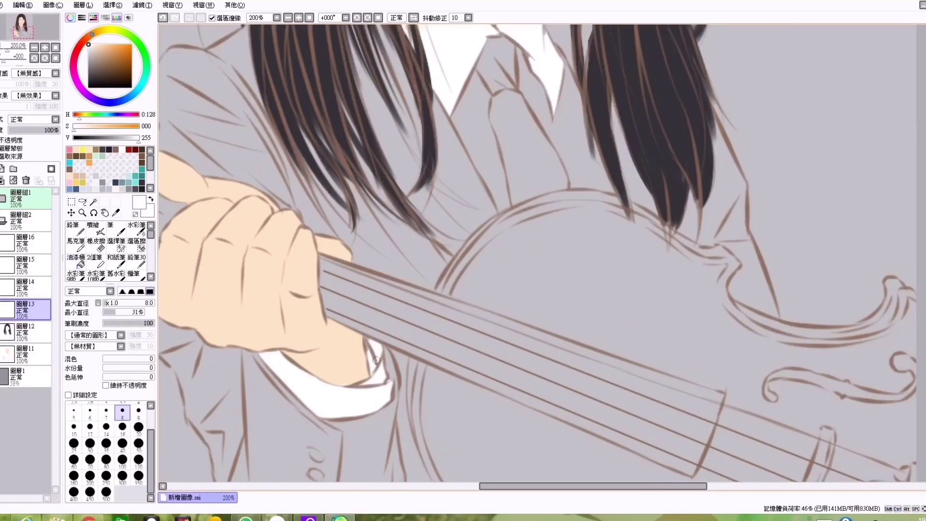
Step: Colour the shirt front around the tie white and move layer 圖層13 below 圖層12
left_click_drag(434, 263, 425, 231)
scroll(425, 231, "up", 2)
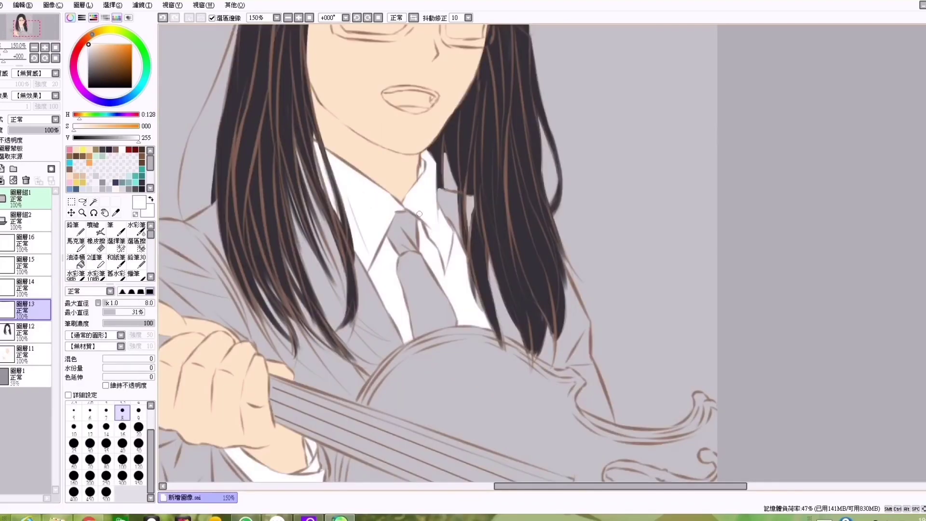
scroll(448, 222, "up", 1)
scroll(453, 225, "down", 1)
scroll(463, 229, "down", 2)
left_click_drag(26, 308, 27, 333)
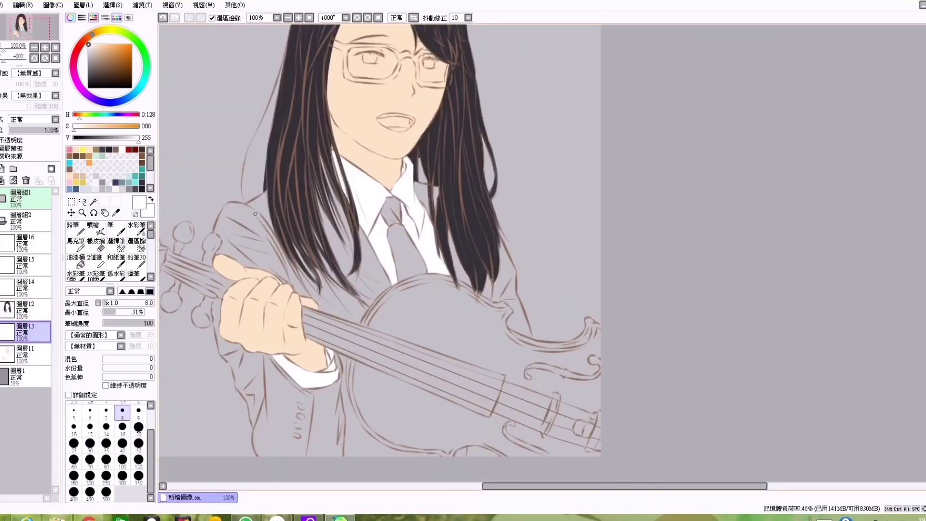
scroll(481, 233, "up", 2)
scroll(481, 233, "down", 3)
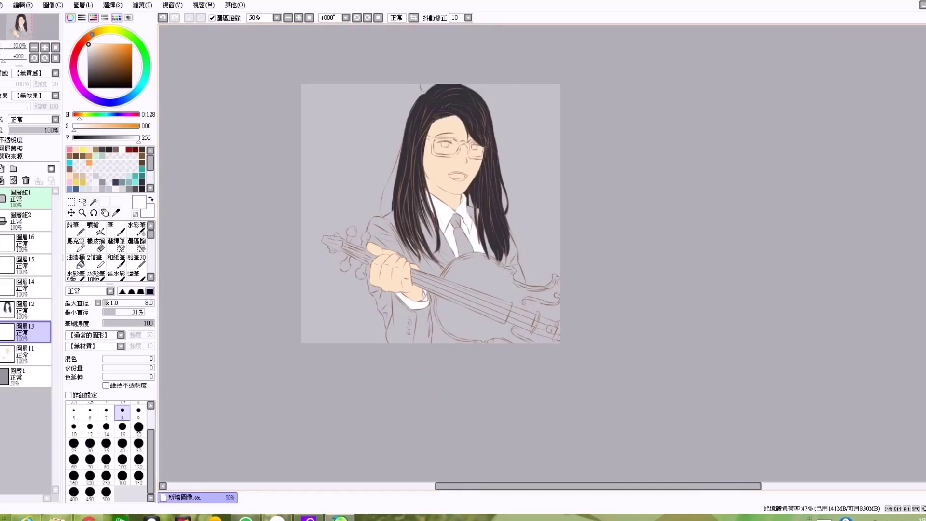
Step: Add a new layer above 圖層11 and pick up the dark hair colour for the bucket fill
scroll(481, 234, "up", 1)
left_click(26, 308)
left_click(26, 354)
left_click(2, 169)
left_click(76, 261)
left_click(365, 263, "alt")
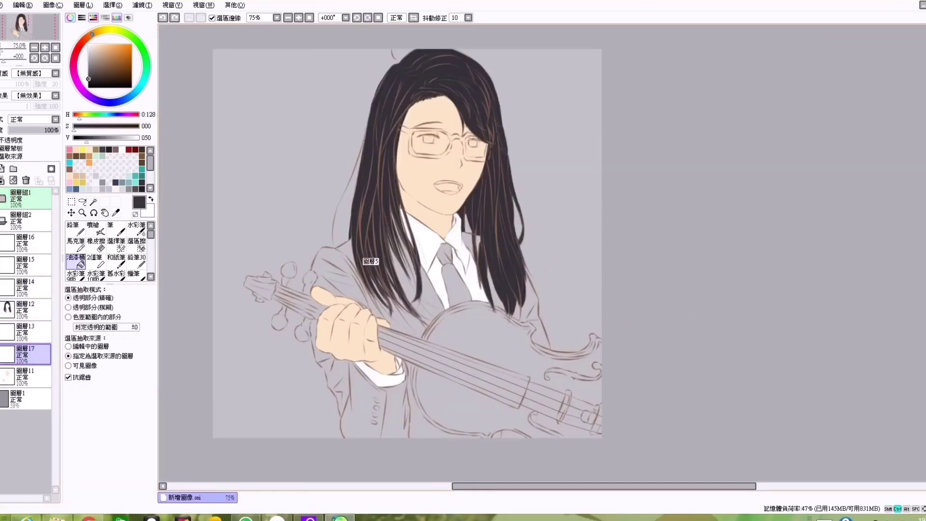
Step: Fill the jacket's lapels, sleeves and remaining sections around the violin with the dark colour
left_click(337, 270)
left_click(400, 314)
left_click(429, 289)
left_click(361, 400)
left_click(403, 250)
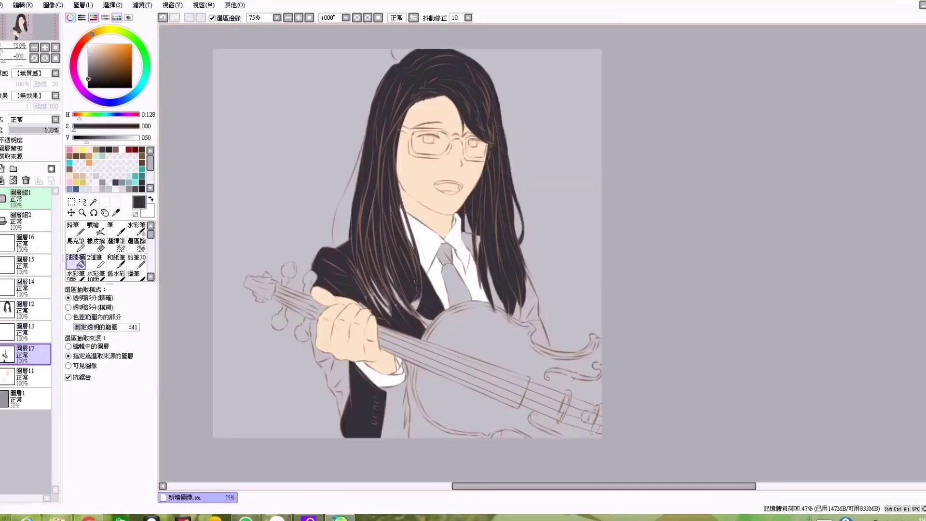
left_click(395, 410)
left_click(328, 367)
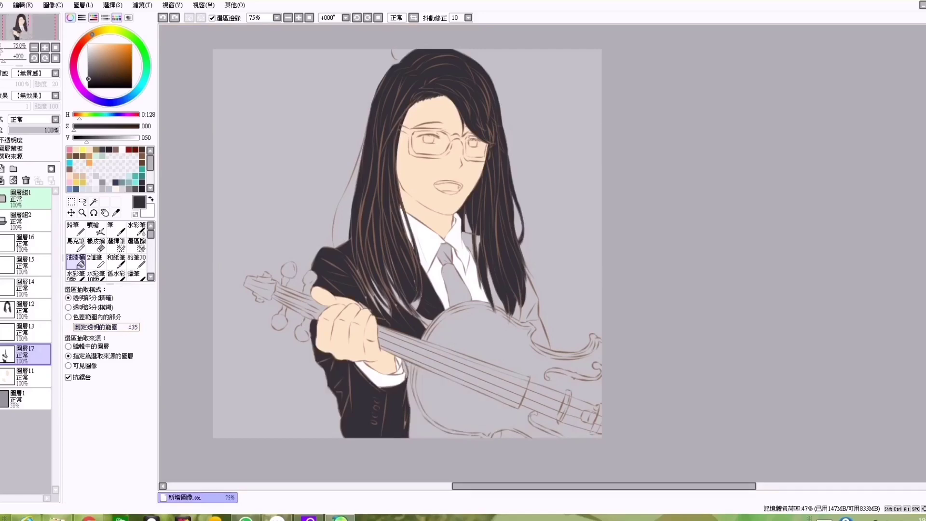
left_click(74, 327)
left_click(425, 424)
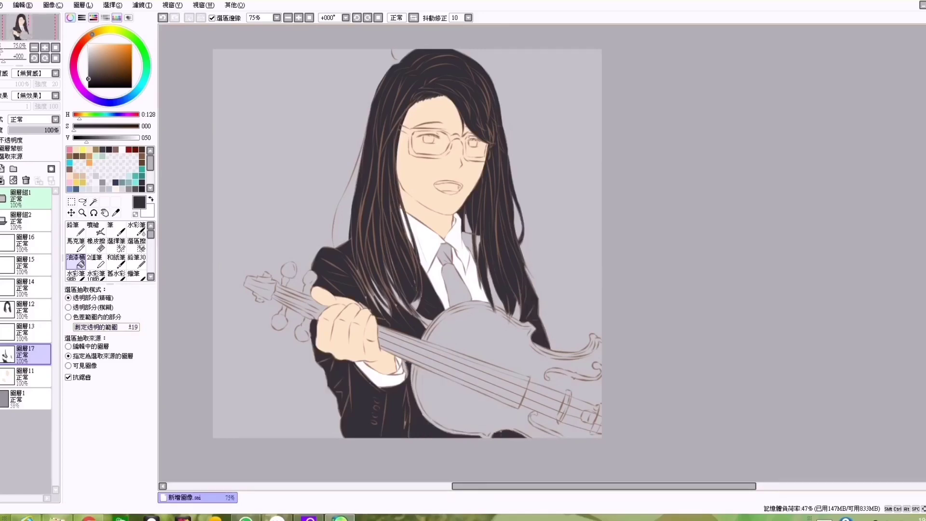
Step: Fill the tie's knot and blade with the dark colour
left_click(444, 250)
left_click(455, 285)
key("b")
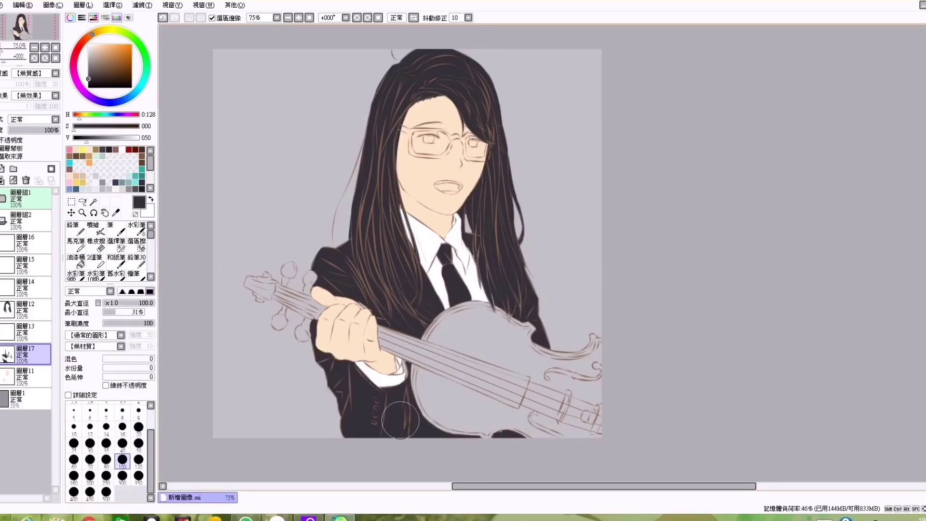
Step: Touch up the unfilled jacket areas with a size 16 brush and move the jacket layer below 圖層11
scroll(400, 420, "up", 2)
key("bracketleft")
key("bracketleft")
key("bracketleft")
key("bracketleft")
key("bracketleft")
key("bracketleft")
key("bracketleft")
key("bracketleft")
key("bracketleft")
key("bracketleft")
key("ctrl+bracketleft")
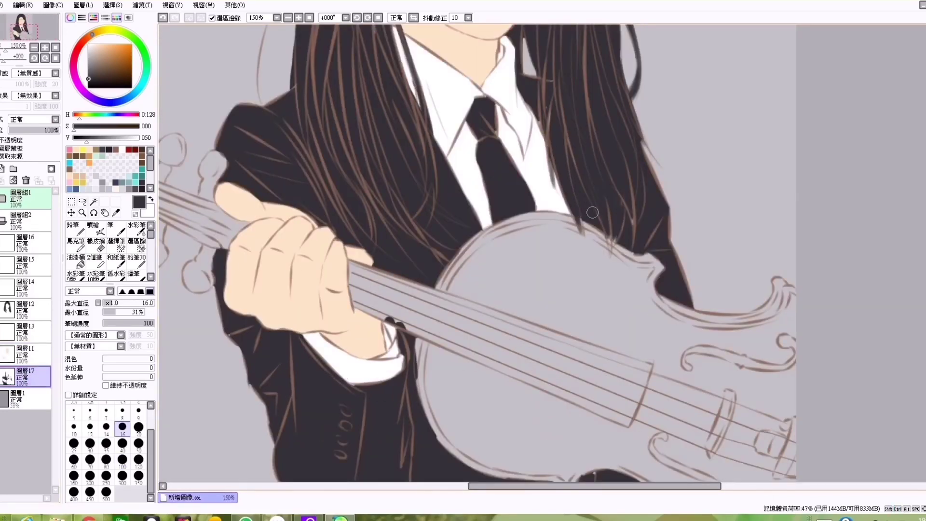
Step: Erase the jacket colour spilling over the violin neck and tidy the sleeve edges around the hand and cuff
scroll(631, 172, "down", 3)
key("e")
scroll(527, 390, "up", 4)
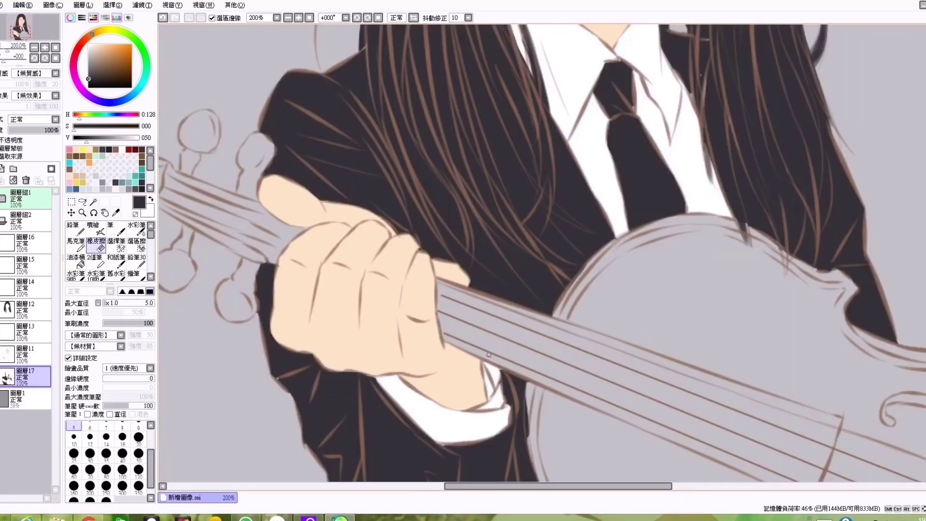
key("b")
scroll(444, 284, "up", 2)
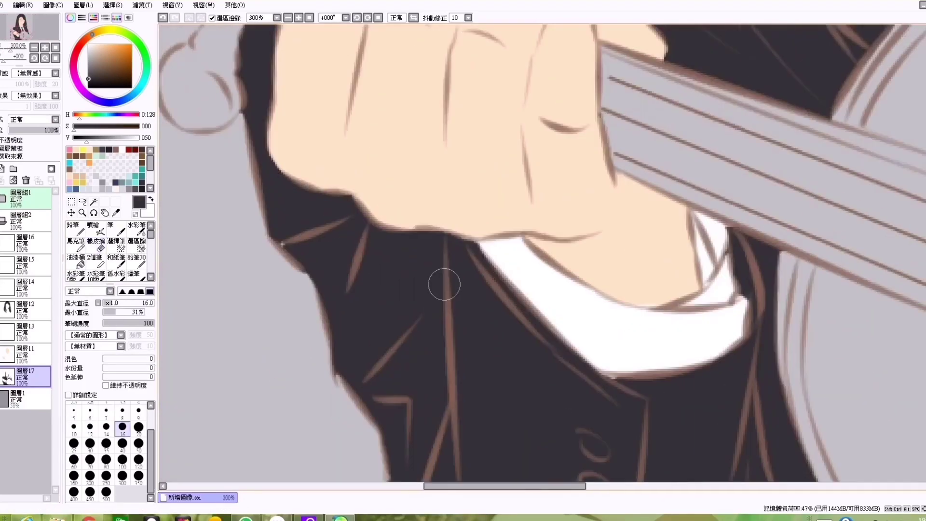
key("e")
scroll(285, 239, "down", 5)
Step: Touch up the hair on layer 圖層12 with a size 16 brush
left_click(22, 308)
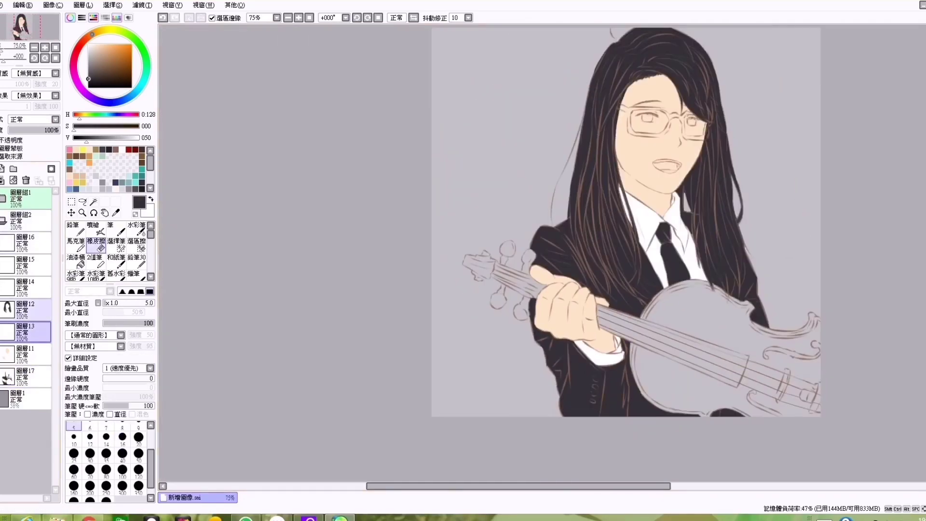
scroll(685, 267, "up", 6)
key("b")
scroll(702, 223, "down", 5)
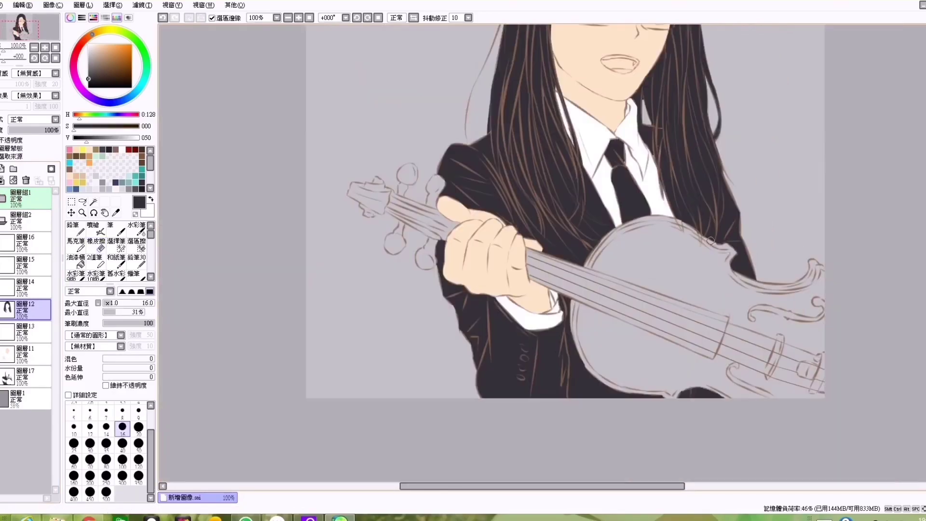
Step: Prepare line-art layer 圖層4 inside 圖層組1 for clean-up with a size 5 eraser
scroll(651, 187, "up", 5)
scroll(651, 123, "down", 5)
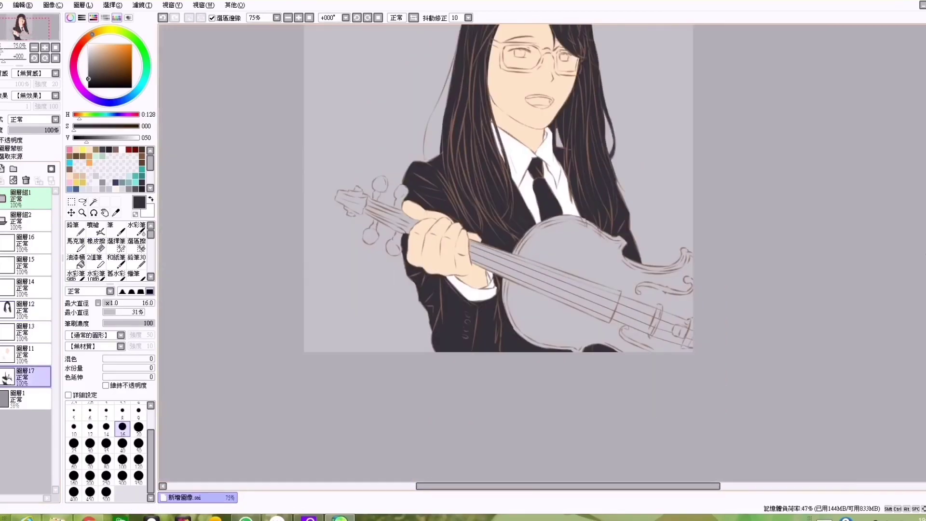
left_click(3, 198)
left_click(22, 355)
key("e")
scroll(594, 289, "up", 4)
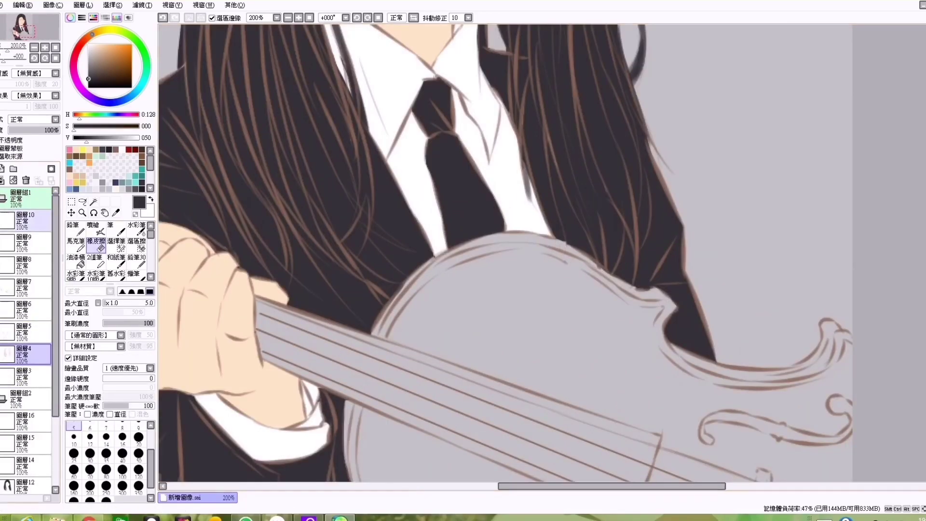
Step: Collapse 圖層組1 and tidy the hair colour on layer 圖層12 with a size 1 eraser
left_click(4, 198)
left_click(22, 309)
scroll(540, 251, "up", 2)
scroll(541, 250, "down", 4)
scroll(541, 251, "up", 2)
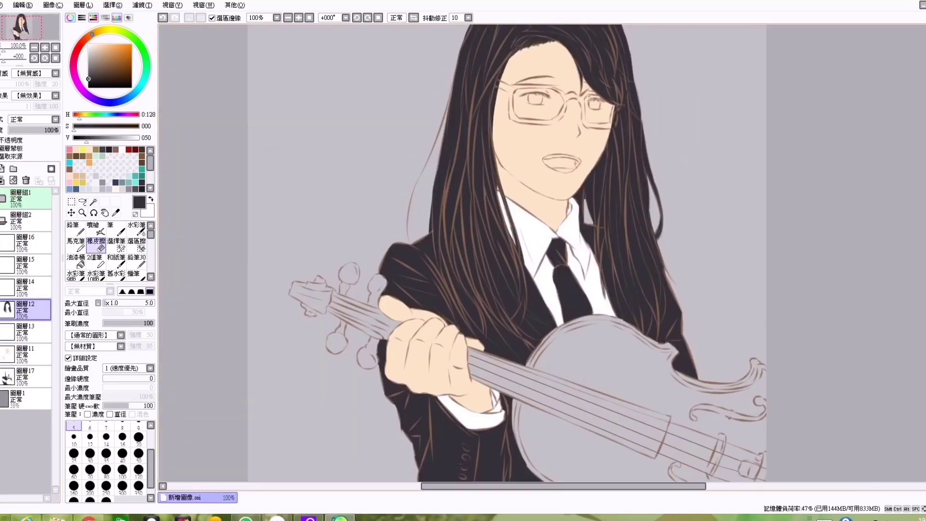
scroll(591, 199, "up", 4)
scroll(577, 221, "down", 4)
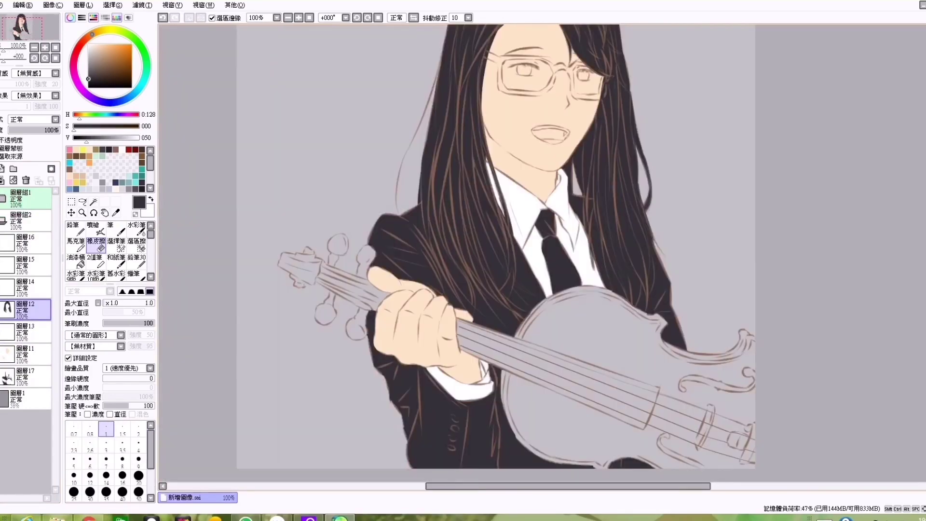
Step: Bucket-fill the violin's fingerboard between the strings with the dark colour on layer 圖層14
key("b")
scroll(382, 212, "up", 1)
scroll(384, 234, "down", 3)
left_click(22, 287)
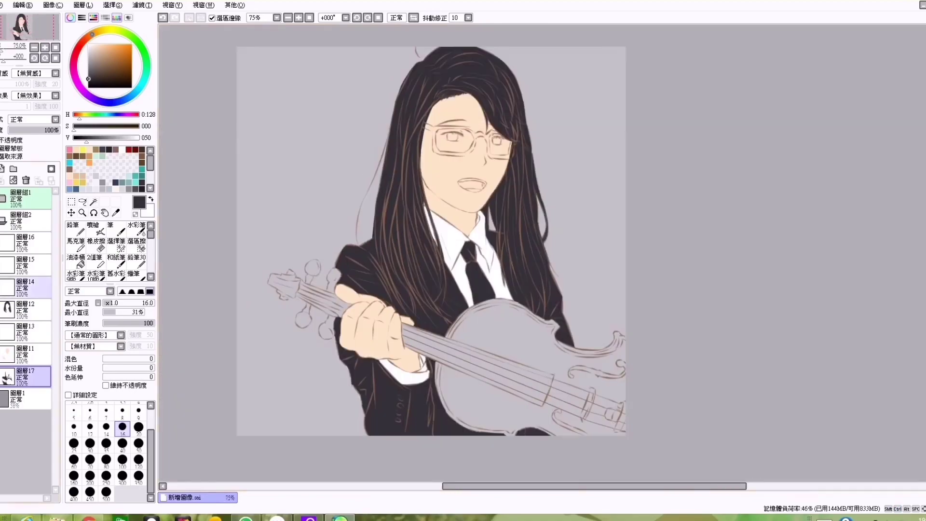
left_click(76, 261)
scroll(386, 313, "up", 2)
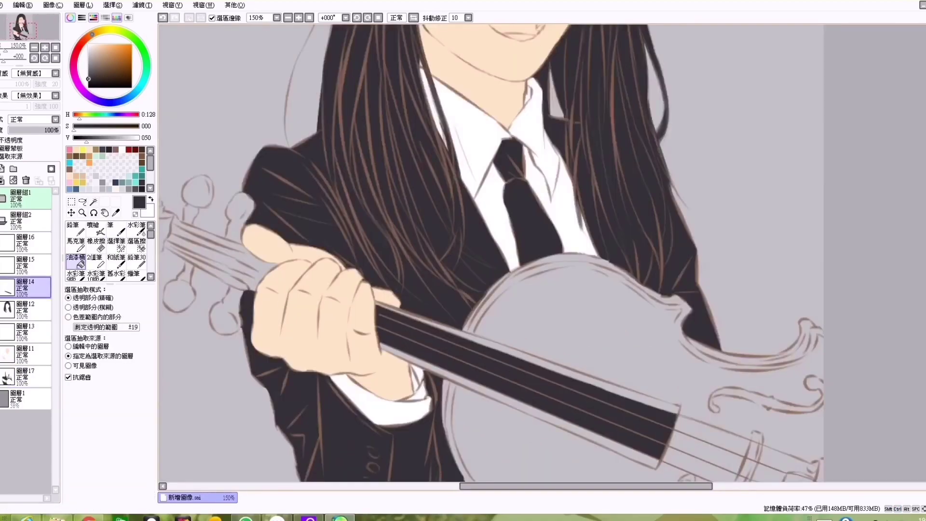
left_click(519, 406)
left_click(551, 367)
Step: Touch up the unfilled fingerboard edges beside the hand with a size 8 brush
scroll(364, 320, "up", 2)
key("b")
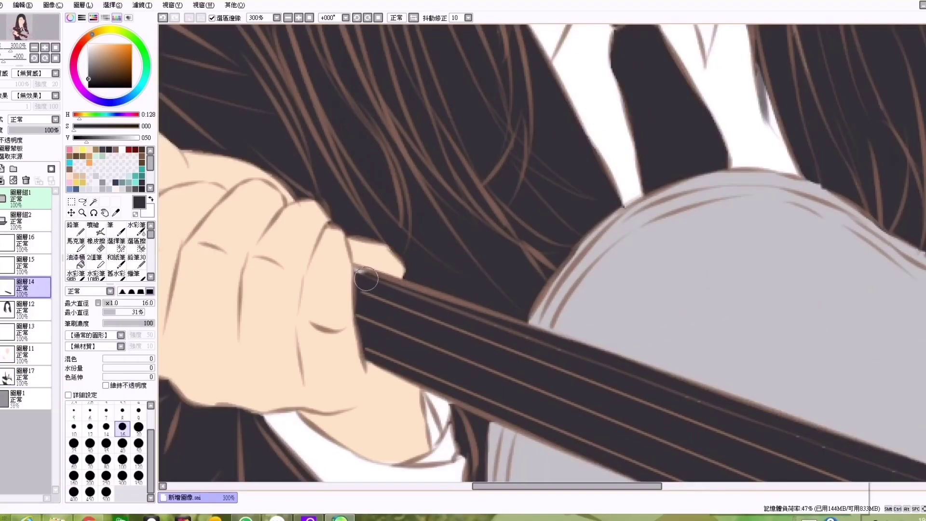
key("bracketleft")
key("bracketleft")
key("bracketleft")
key("bracketleft")
key("bracketleft")
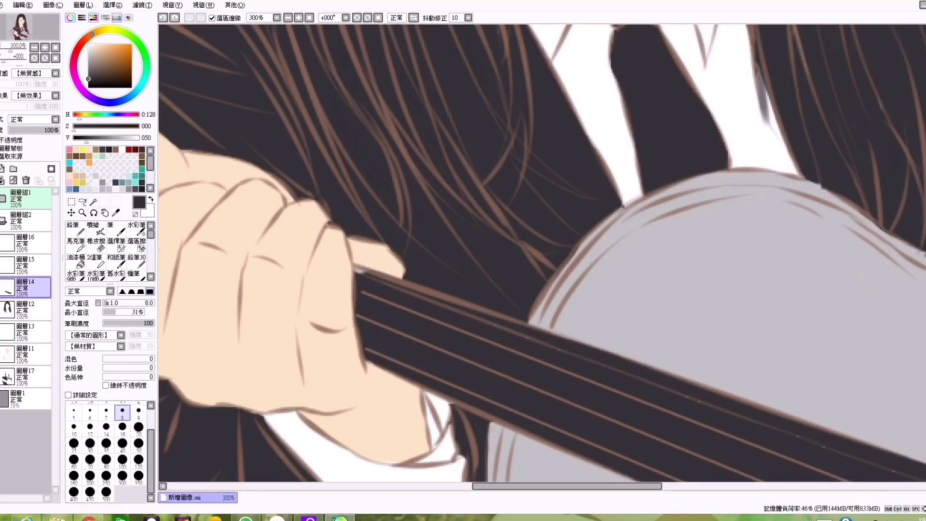
scroll(360, 270, "down", 3)
scroll(277, 252, "up", 3)
Step: Fill the neck section between the scroll and the hand with the dark colour and trim its edge with a size 9 eraser
key("g")
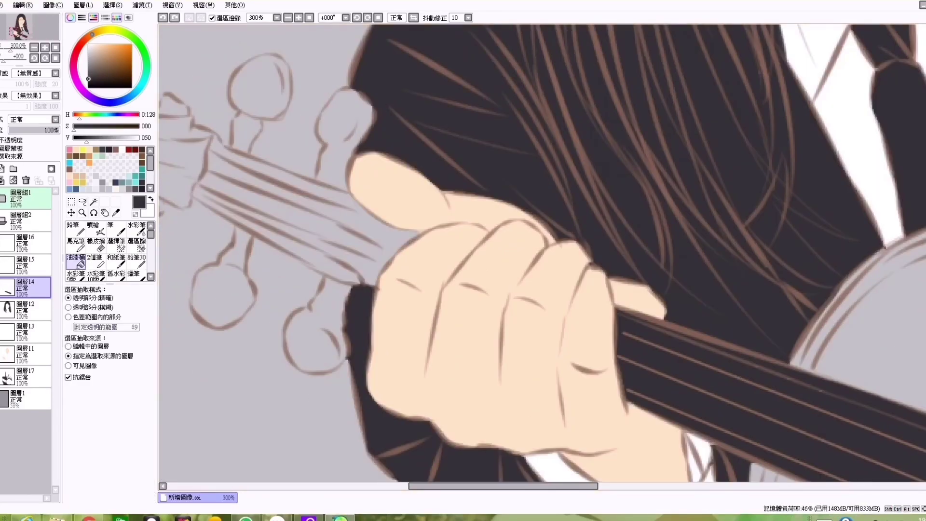
left_click(335, 222)
key("e")
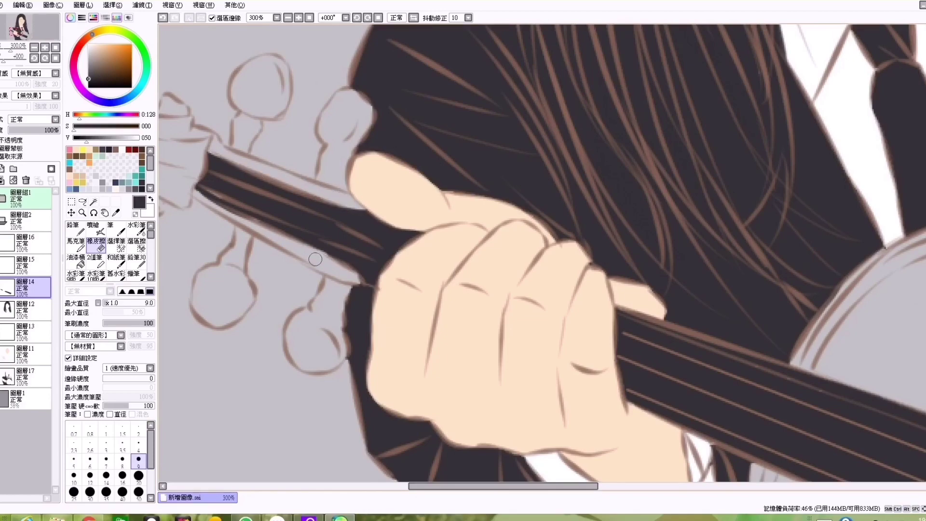
Step: Fill the four tuning pegs with the dark colour and paint in the unfilled peg shaft
key("g")
scroll(315, 259, "down", 1)
left_click(289, 292)
left_click(254, 127)
left_click(311, 155)
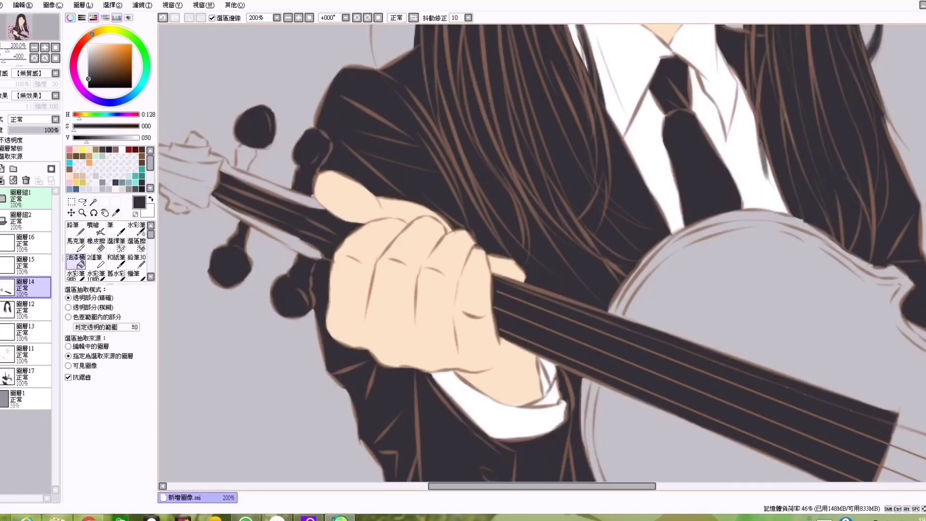
key("n")
scroll(208, 179, "down", 2)
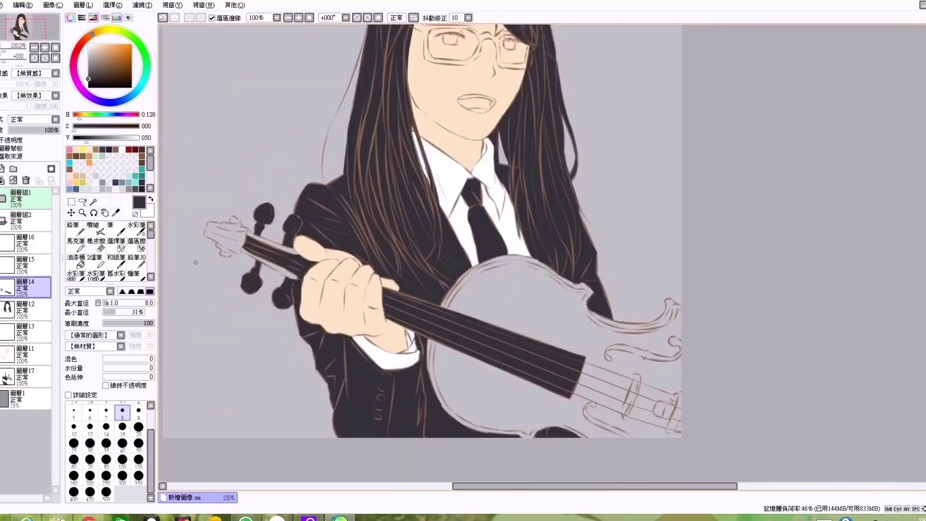
Step: Fill the violin's scroll with brown (H 072, S 132, V 100) on layer 圖層15 in transparent (fuzzy) mode
key("g")
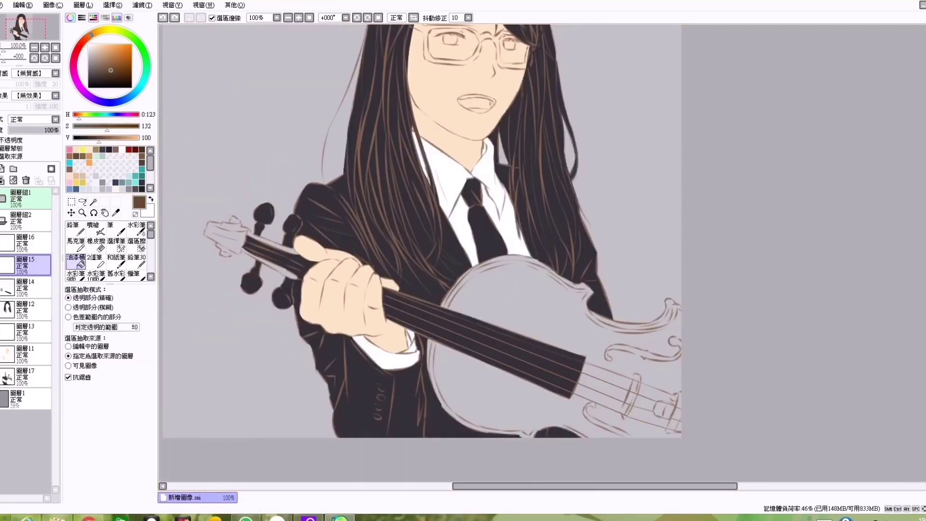
scroll(253, 226, "up", 1)
left_click(231, 232)
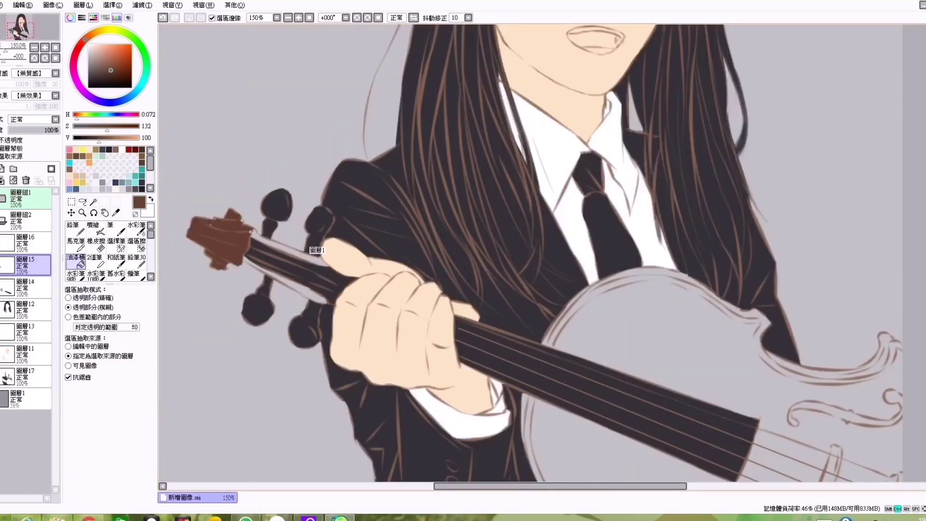
scroll(309, 253, "up", 2)
left_click(212, 218)
key("n")
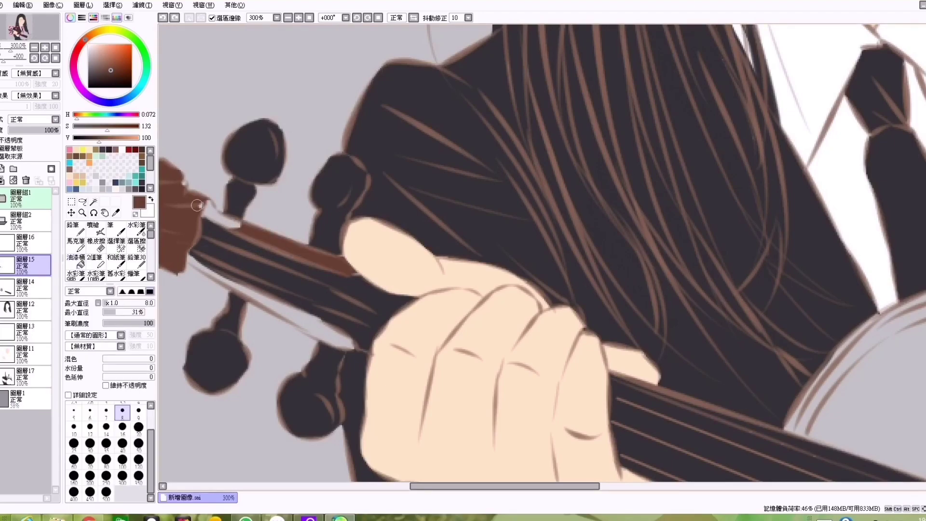
Step: Paint the scroll's remaining gaps and the unfilled sides of the neck brown with a size 8 brush
scroll(210, 217, "down", 3)
scroll(271, 291, "up", 3)
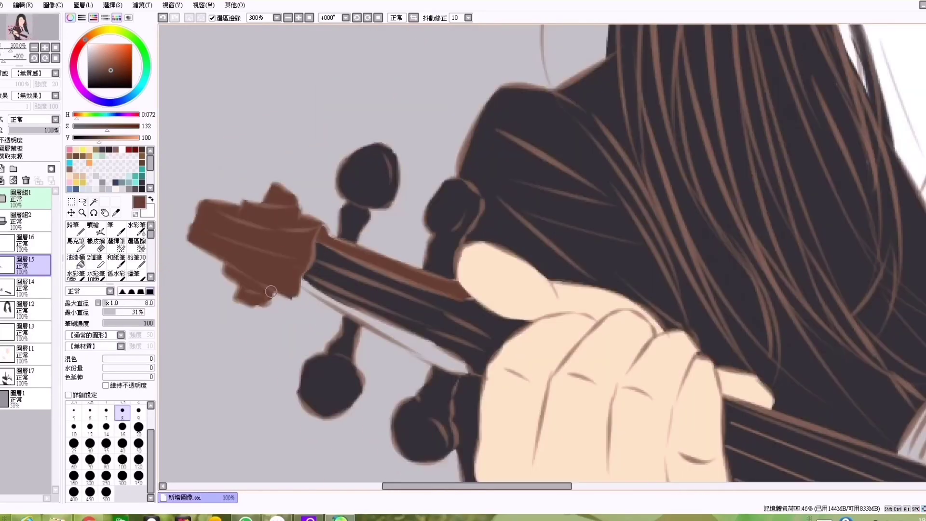
scroll(445, 272, "up", 2)
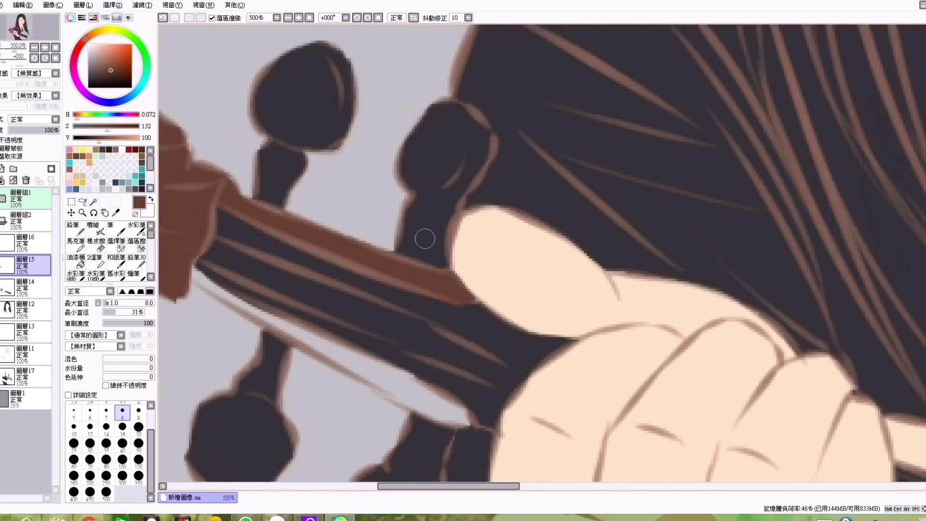
mouse_move(191, 270)
left_mouse_down()
mouse_move(460, 421)
mouse_move(286, 327)
mouse_move(358, 354)
left_mouse_up()
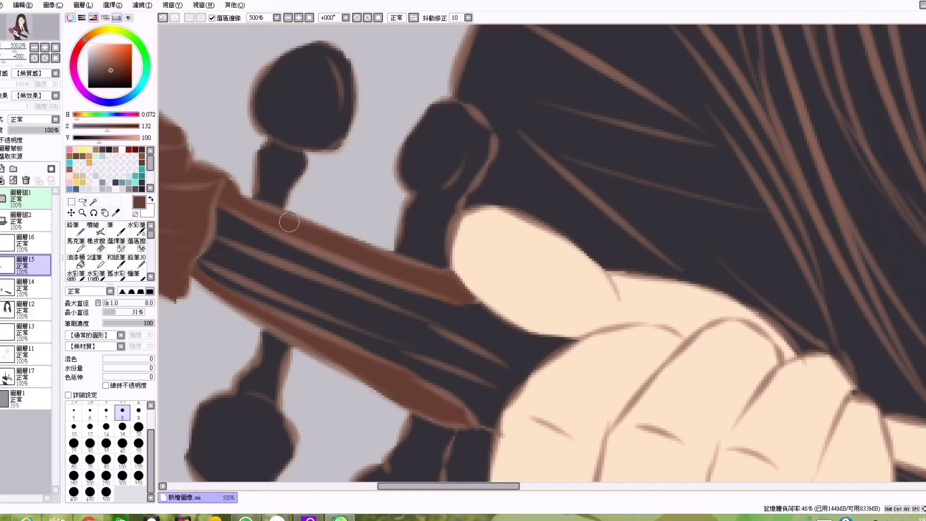
Step: Bucket-fill the large areas of the violin body with the same brown
scroll(289, 222, "down", 6)
left_click(482, 367)
left_click(566, 420)
left_click(603, 432)
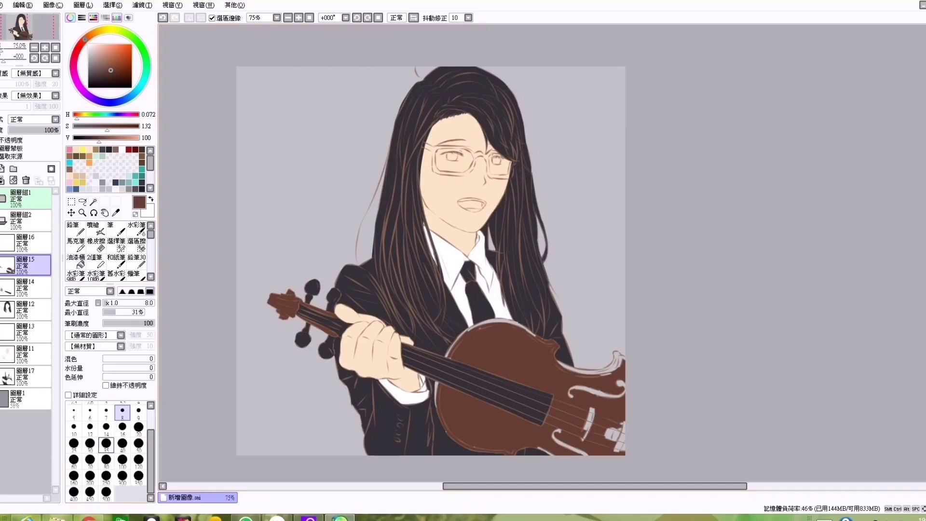
Step: Paint over the unfilled f-holes, bridge and tailpiece areas in brown with a size 50 brush
scroll(587, 448, "up", 1)
left_click_drag(644, 357, 571, 372)
scroll(491, 396, "up", 1)
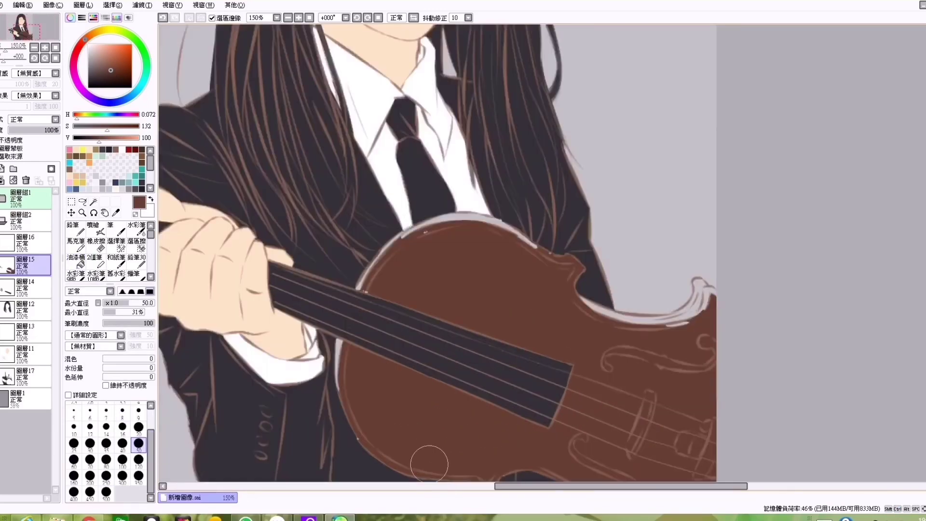
Step: Paint the violin body's rim beside the sleeve cuff and below the neck brown, reducing the brush to size 9
key("bracketleft")
key("bracketleft")
key("bracketleft")
key("bracketleft")
key("bracketleft")
key("bracketleft")
key("bracketleft")
scroll(331, 407, "up", 2)
left_click_drag(318, 244, 300, 352)
key("bracketleft")
key("bracketleft")
key("bracketleft")
Step: Cover the specks along the fingerboard edge on layer 圖層14, return to 圖層15 and save the violin brown as a swatch
scroll(302, 235, "up", 3)
scroll(294, 240, "down", 3)
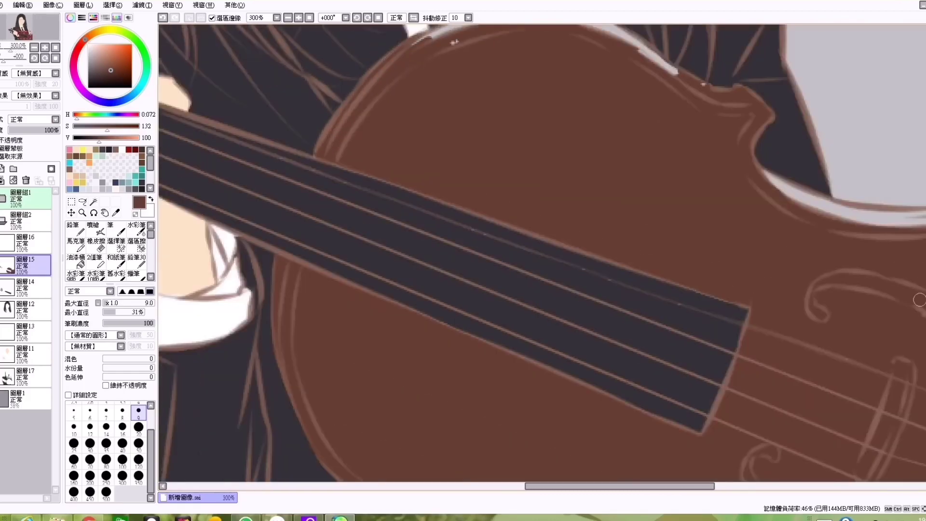
left_click(450, 35, "ctrl")
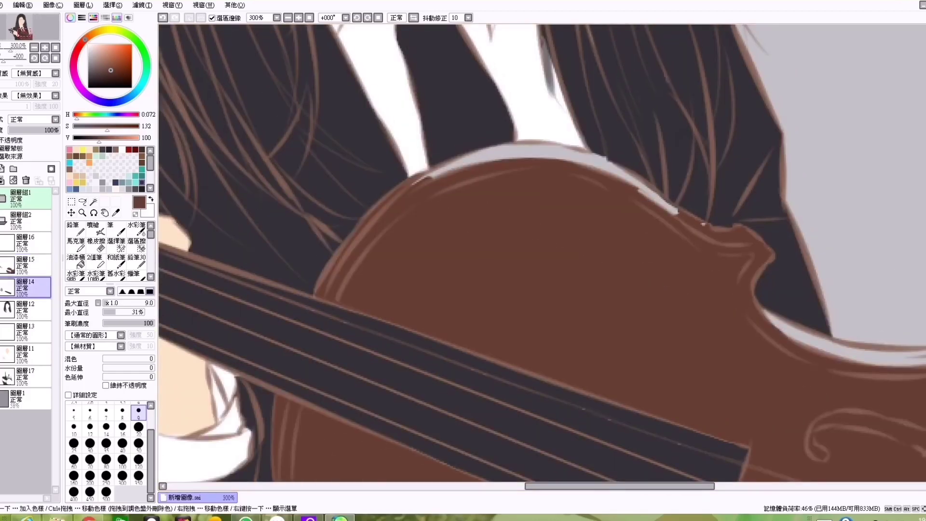
left_click(693, 454, "ctrl")
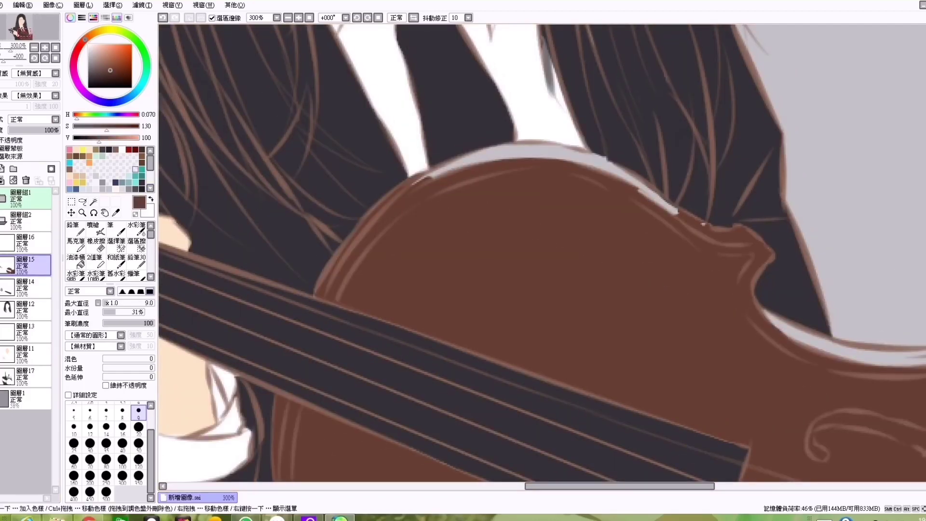
Step: Paint the violin's upper rim below the shirt and tie brown with the size 9 brush
left_click_drag(492, 161, 424, 177)
scroll(434, 169, "down", 1)
scroll(450, 159, "up", 2)
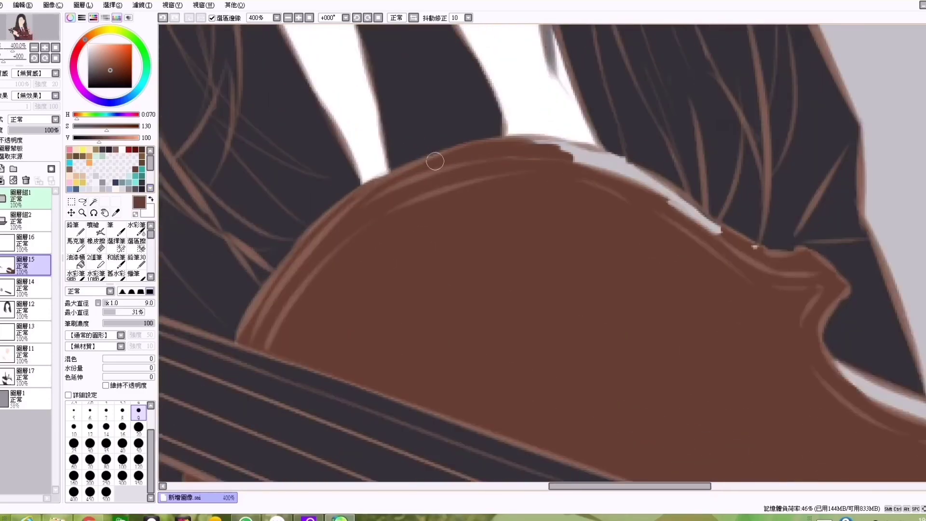
left_click_drag(562, 150, 673, 204)
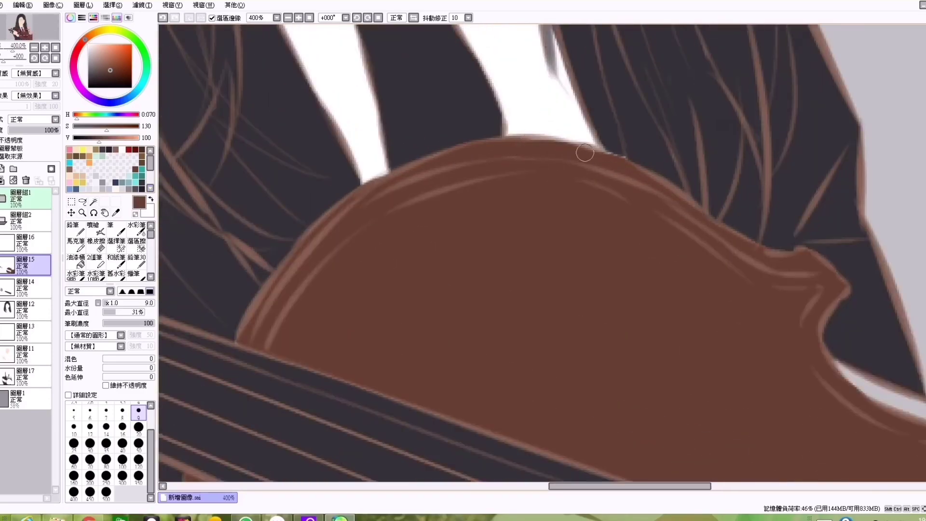
scroll(632, 173, "down", 3)
scroll(663, 248, "up", 2)
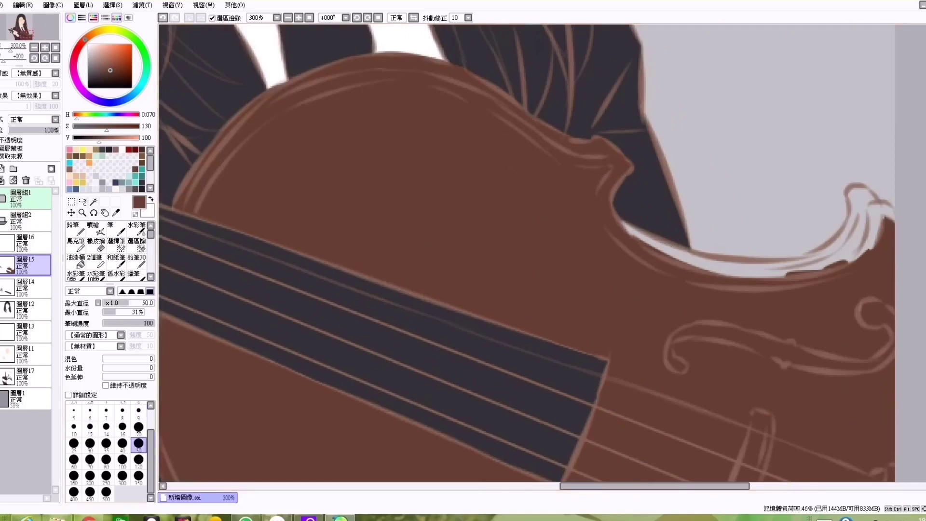
Step: Paint the violin's inward-curved rim and pointed corner brown, and place 圖層15 below 圖層14
left_click_drag(627, 227, 852, 248)
scroll(707, 316, "down", 3)
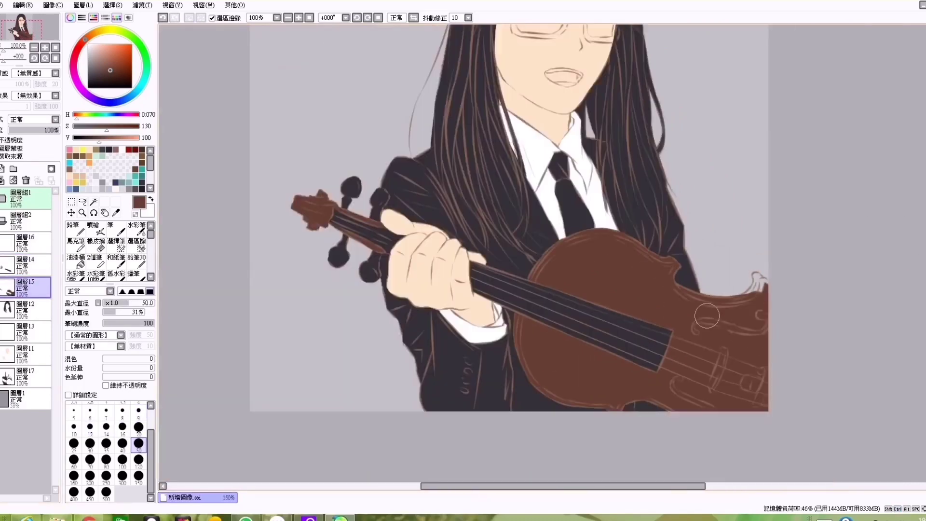
scroll(706, 315, "up", 4)
left_click(139, 409)
scroll(703, 224, "up", 1)
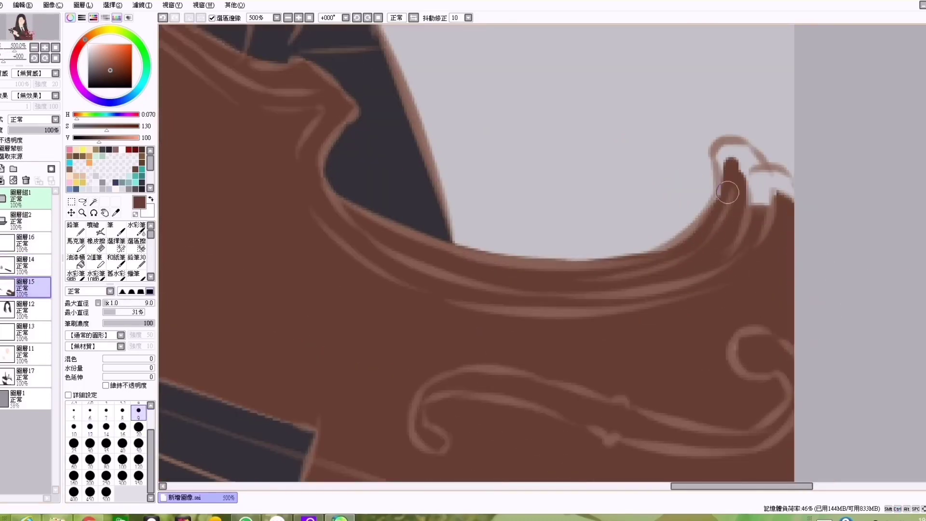
mouse_move(728, 193)
left_mouse_down()
mouse_move(726, 169)
mouse_move(749, 187)
left_mouse_up()
scroll(780, 177, "down", 4)
Step: Fill the upper f-hole with the dark colour on layer 圖層16 and paint in its curled end
left_click(24, 241)
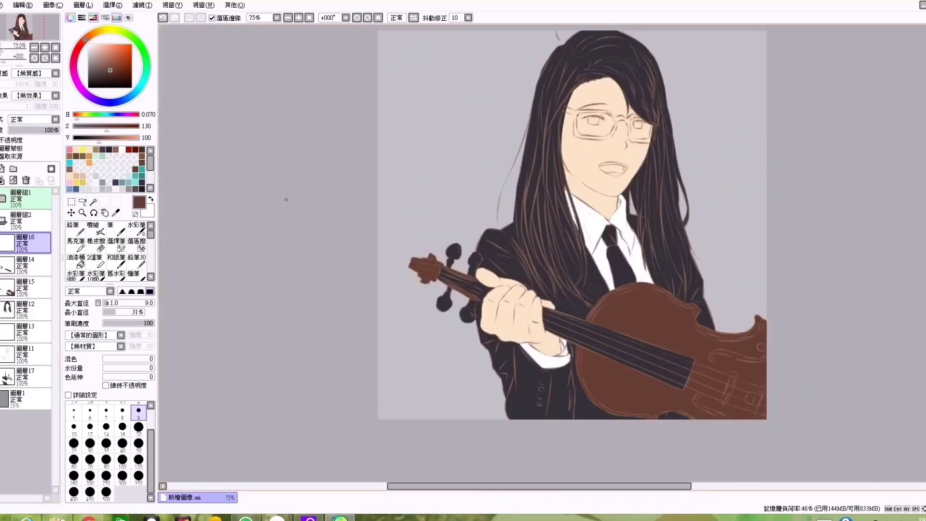
left_click(76, 260)
left_click(88, 78)
scroll(473, 251, "up", 2)
left_click(777, 315)
key("b")
scroll(777, 315, "up", 3)
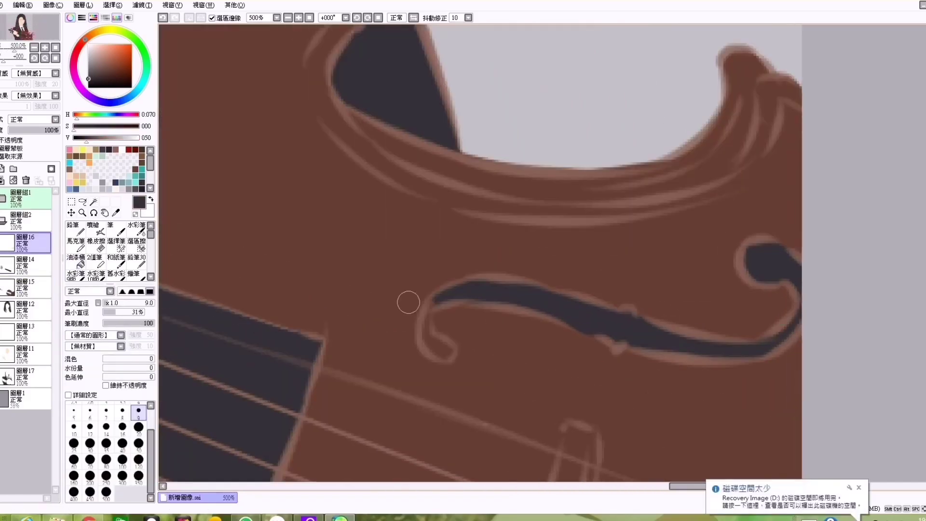
left_click_drag(425, 306, 441, 355)
scroll(347, 176, "down", 5)
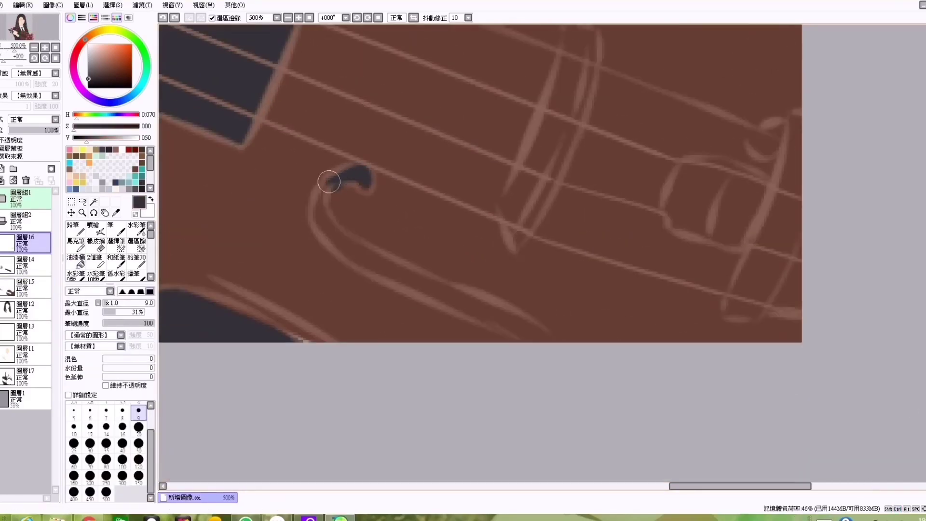
Step: Undo the last stroke on the lower f-hole and repaint its full curve and curled end in the dark colour
key("ctrl+z")
mouse_move(336, 179)
left_mouse_down()
mouse_move(281, 328)
mouse_move(336, 228)
mouse_move(367, 264)
mouse_move(523, 327)
left_mouse_up()
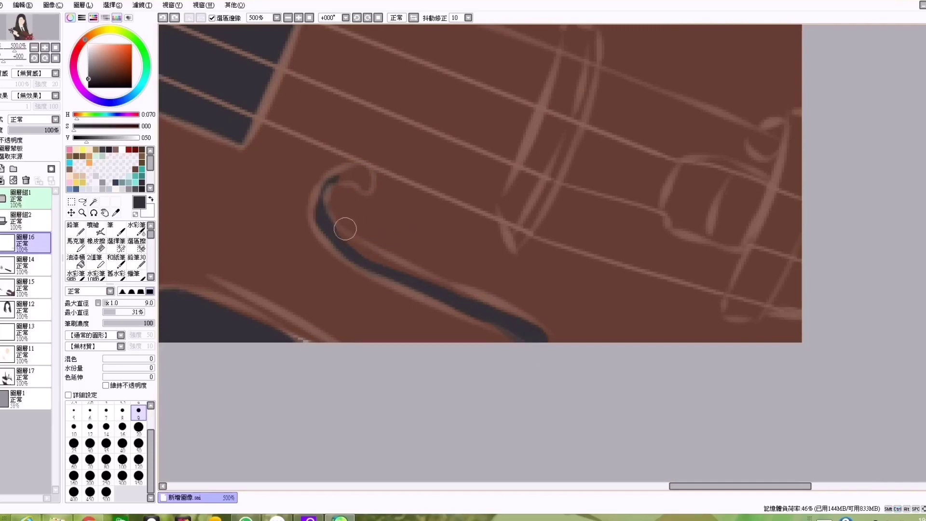
left_click_drag(345, 228, 354, 171)
scroll(258, 306, "down", 4)
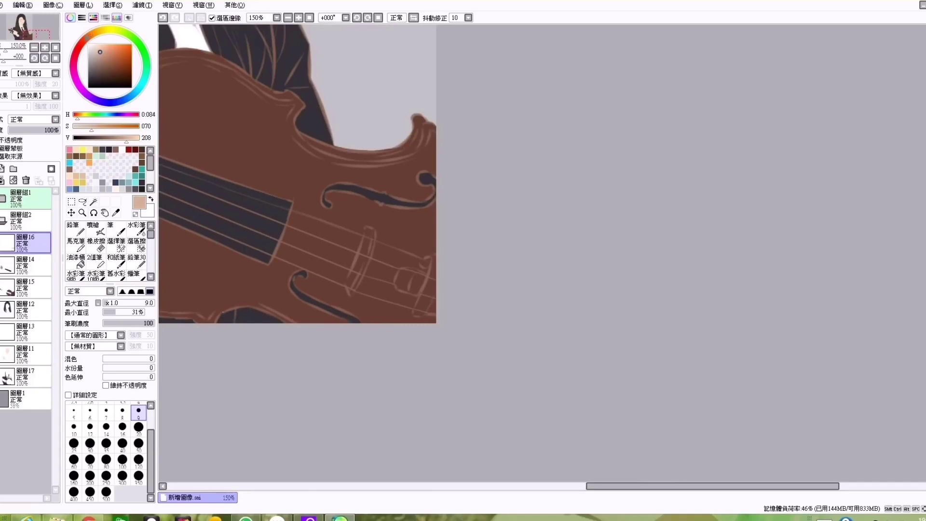
Step: Paint the violin's bridge pale beige and the small rounded piece beside it olive brown on layer 圖層16
scroll(209, 227, "up", 3)
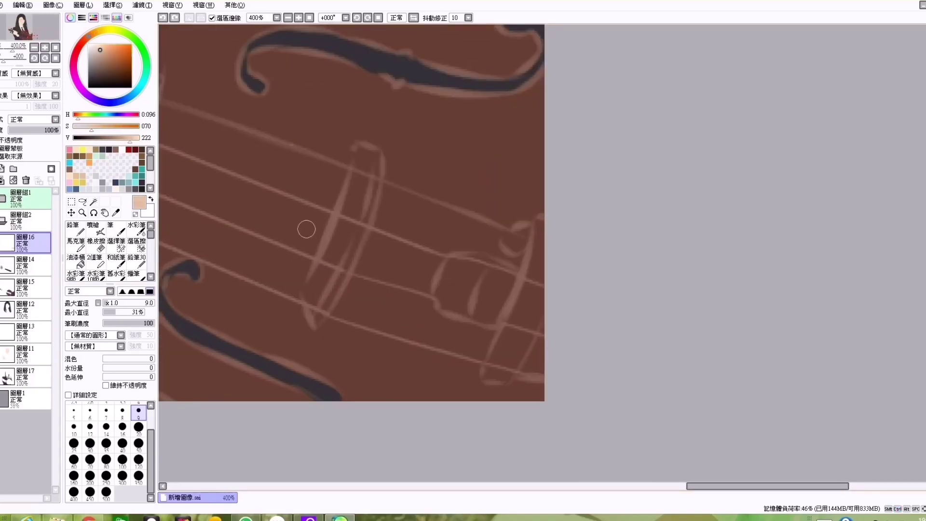
mouse_move(305, 223)
left_mouse_down()
mouse_move(314, 313)
mouse_move(317, 280)
mouse_move(351, 252)
mouse_move(353, 195)
mouse_move(368, 169)
mouse_move(348, 206)
mouse_move(368, 184)
mouse_move(371, 149)
left_mouse_up()
left_click(24, 287)
left_click(233, 151, "alt")
left_click(24, 242)
left_click(367, 159, "alt")
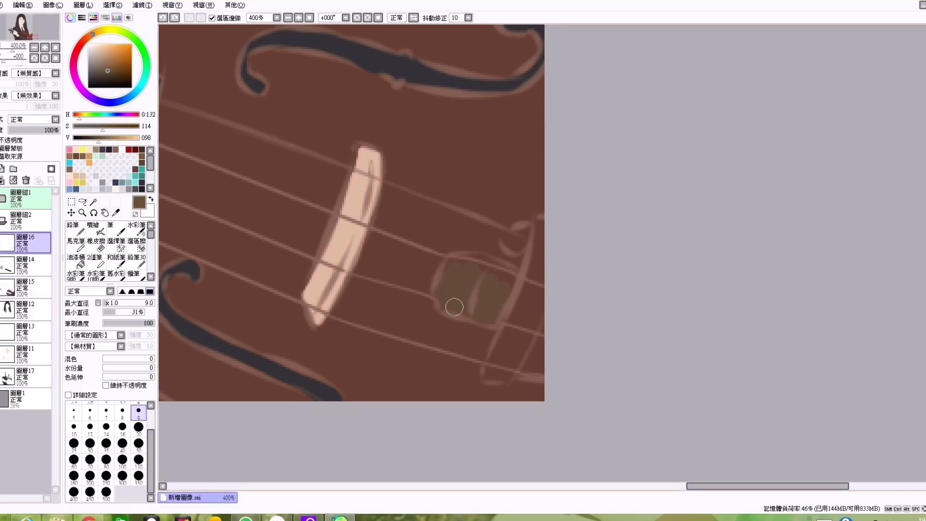
Step: Protect the opacity of 圖層16 and recolour the violin's bridge orange-brown
left_click(338, 246, "alt")
left_click(2, 140)
mouse_move(314, 309)
left_mouse_down()
mouse_move(371, 152)
mouse_move(352, 257)
left_mouse_up()
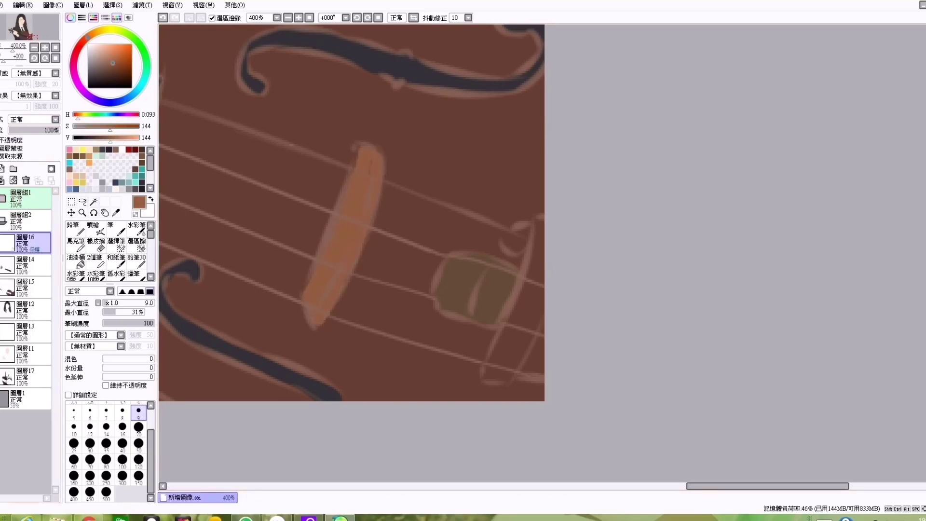
Step: Paint the slanted piece at the canvas edge below the strings orange-brown, with a dark strip along its inner side
mouse_move(523, 366)
left_mouse_down()
mouse_move(405, 227)
mouse_move(425, 121)
left_mouse_up()
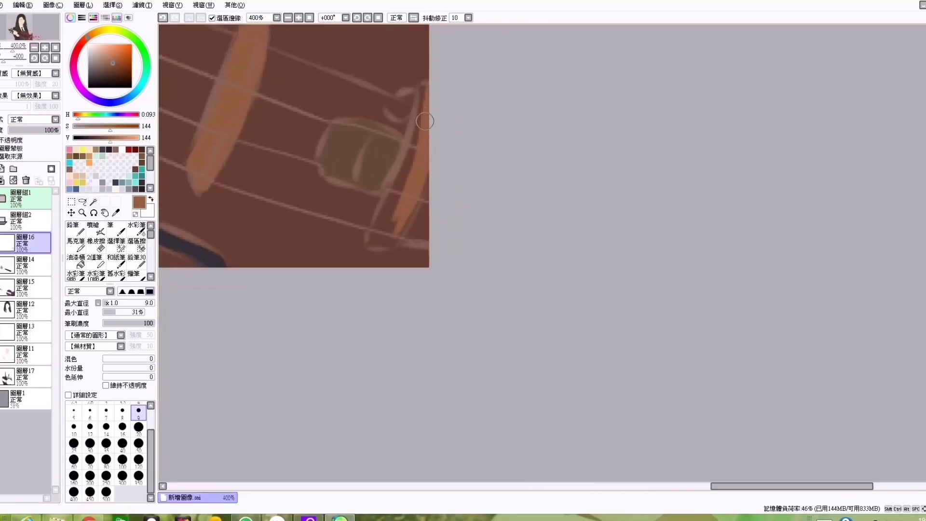
left_click(88, 79)
left_click_drag(426, 80, 375, 226)
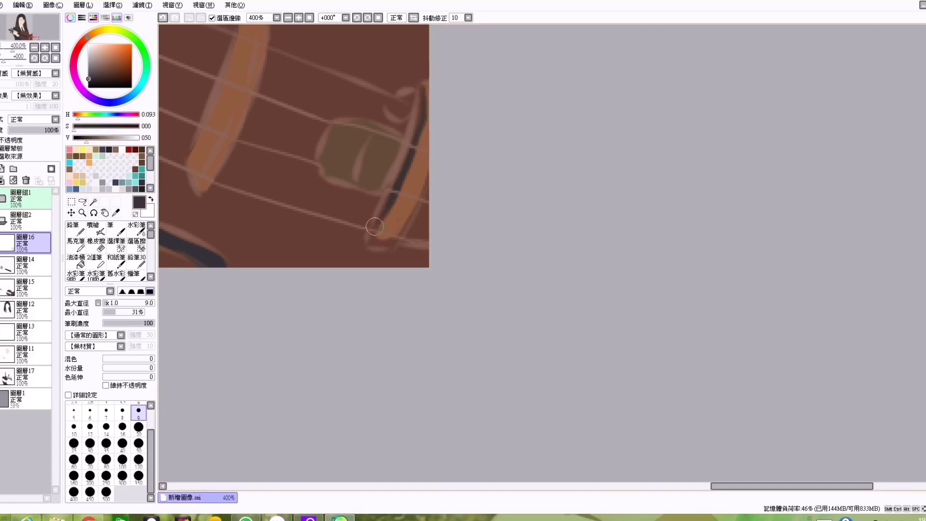
scroll(425, 186, "down", 5)
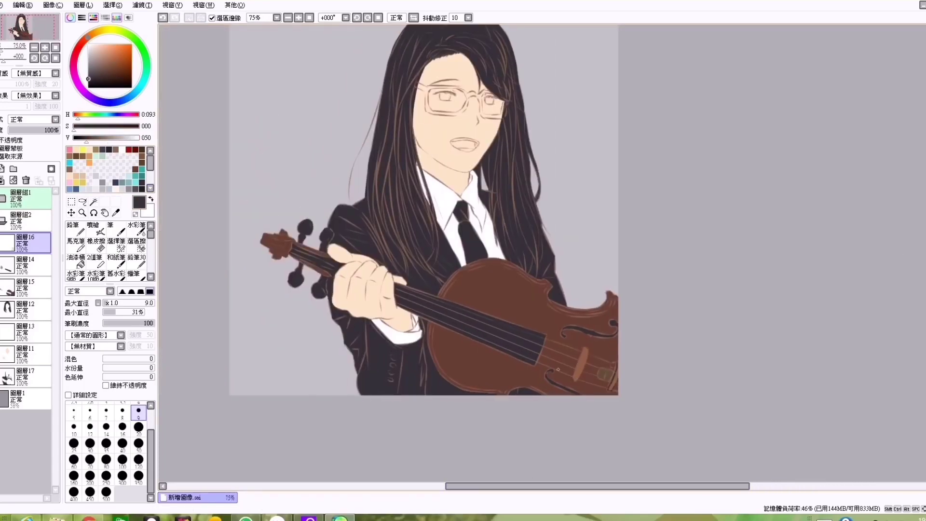
Step: On new layer 圖層18, colour the glasses' temple and outer side dark and paint the larger lens's lower rim
left_click(2, 168)
left_click(76, 260)
scroll(471, 98, "up", 3)
left_click(348, 94)
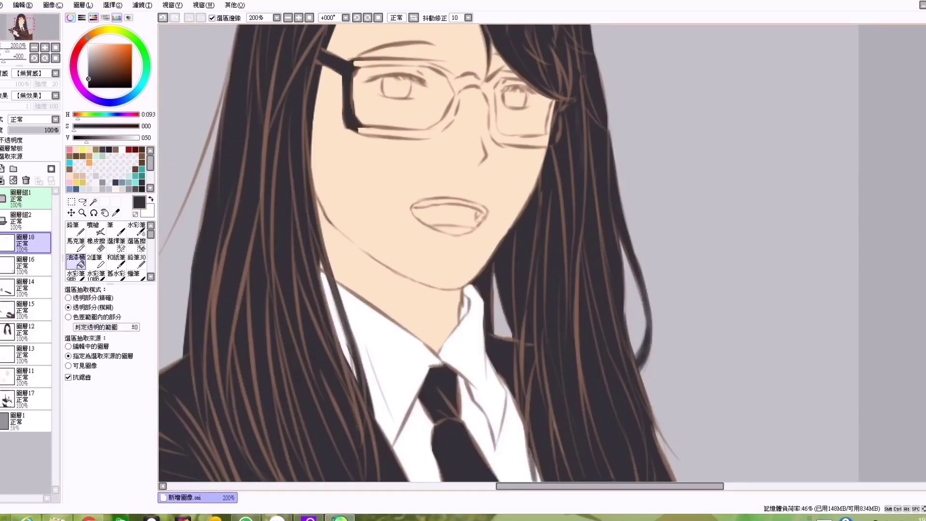
key("n")
left_click_drag(393, 132, 357, 129)
left_click_drag(437, 131, 448, 128)
Step: Paint the upper rim and nose side of the larger lens dark, undoing a stray stroke
scroll(415, 130, "up", 1)
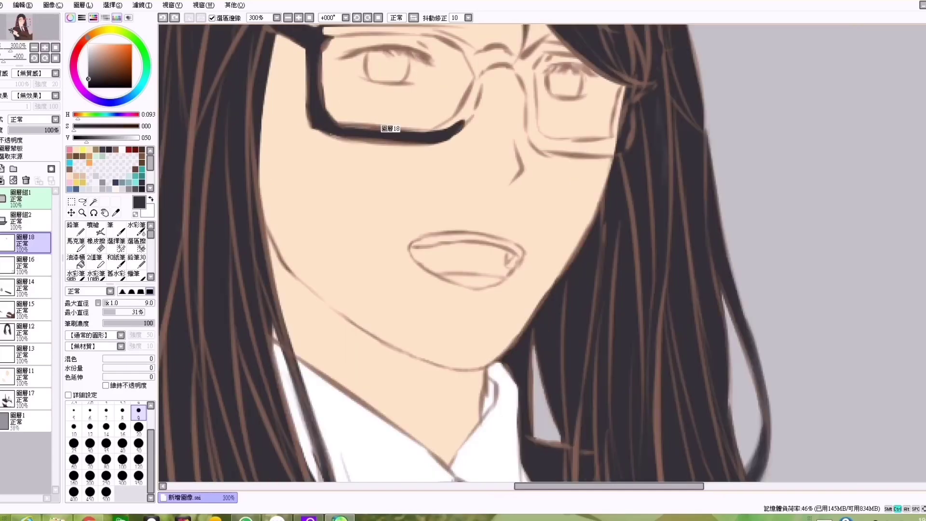
scroll(459, 100, "up", 3)
mouse_move(341, 109)
left_mouse_down()
mouse_move(321, 117)
mouse_move(396, 112)
left_mouse_up()
key("ctrl+z")
scroll(381, 106, "up", 1)
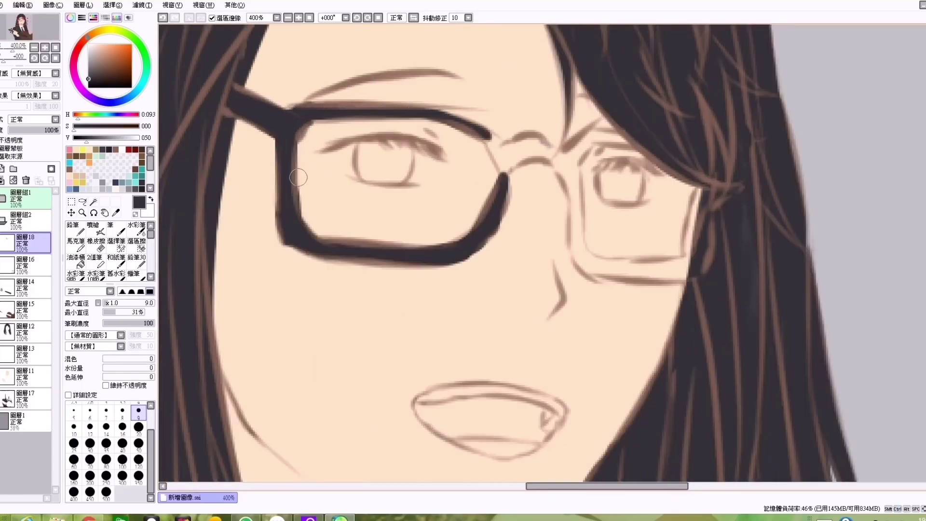
Step: Paint the glasses' nose bridge and the full frame of the smaller lens in the same dark colour
scroll(398, 159, "right", 4)
scroll(398, 158, "up", 1)
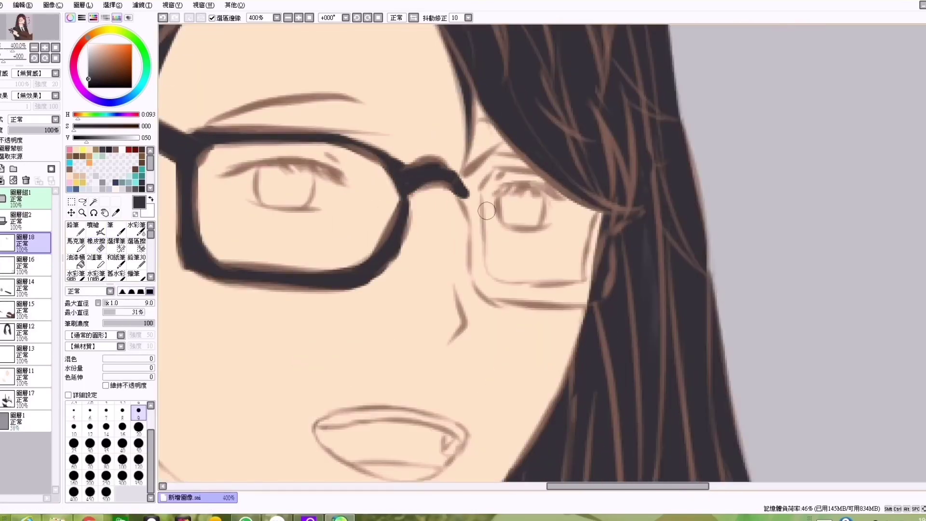
left_click_drag(477, 247, 473, 176)
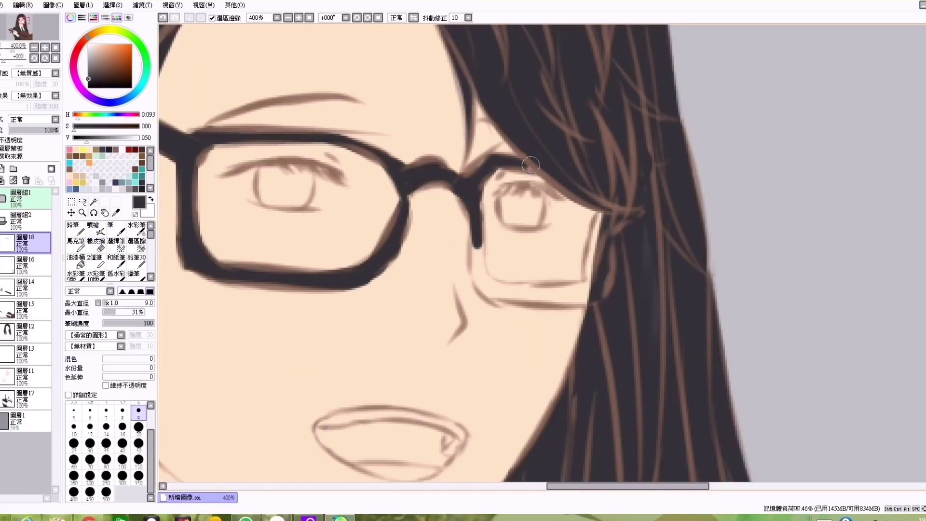
key("ctrl+z")
left_click_drag(494, 288, 573, 289)
left_click_drag(601, 213, 585, 286)
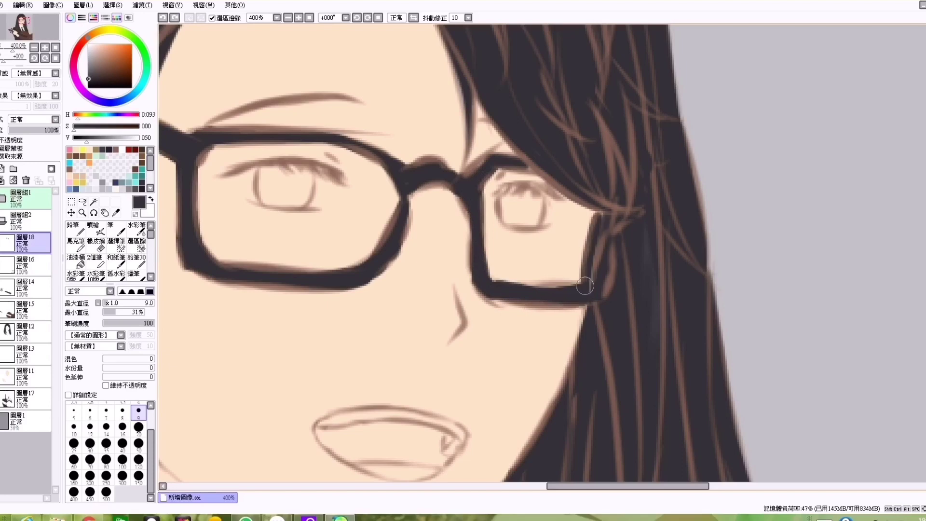
Step: Add layer 圖層19 and paint the insides of both eyes white
scroll(529, 164, "down", 3)
left_click(3, 169)
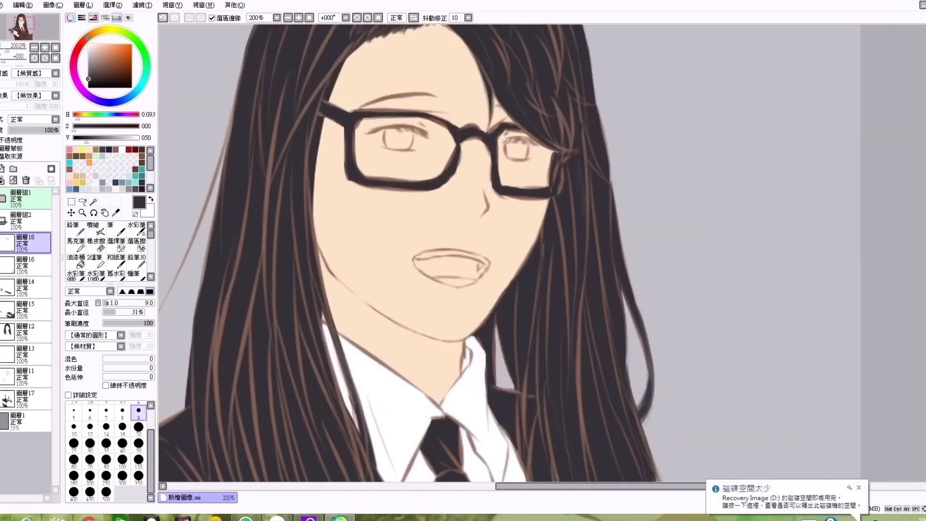
left_click(88, 45)
scroll(463, 159, "up", 3)
mouse_move(347, 144)
left_mouse_down()
mouse_move(477, 143)
mouse_move(352, 149)
mouse_move(465, 148)
left_mouse_up()
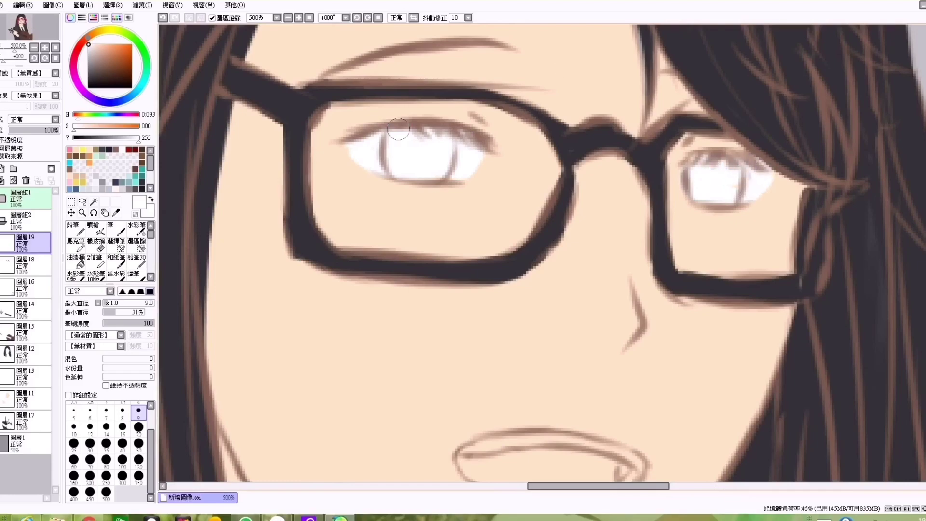
scroll(755, 191, "down", 1)
scroll(733, 161, "up", 1)
scroll(318, 202, "down", 5)
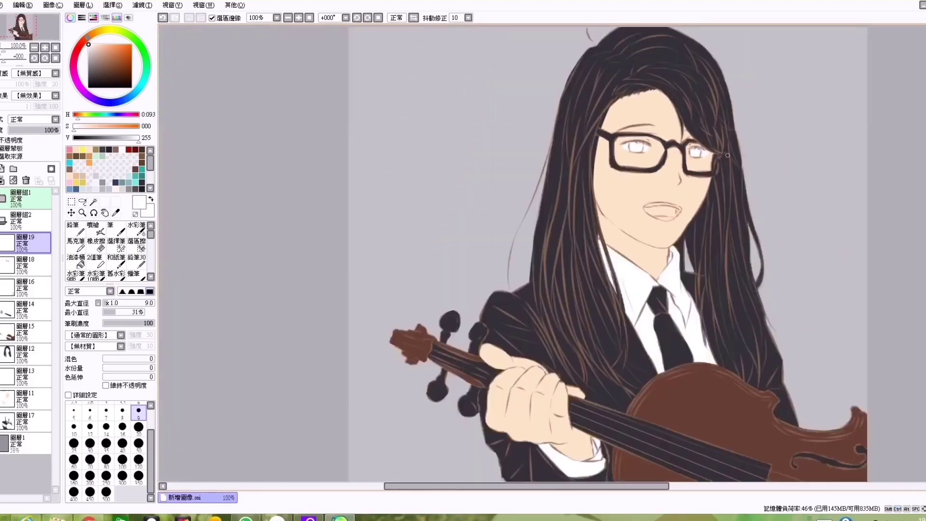
scroll(318, 202, "up", 4)
key("e")
scroll(678, 151, "down", 3)
Step: Protect the opacity of 圖層19 and shade the upper part of both eye whites soft grey, blended with the 模糊 tool
left_click(2, 140)
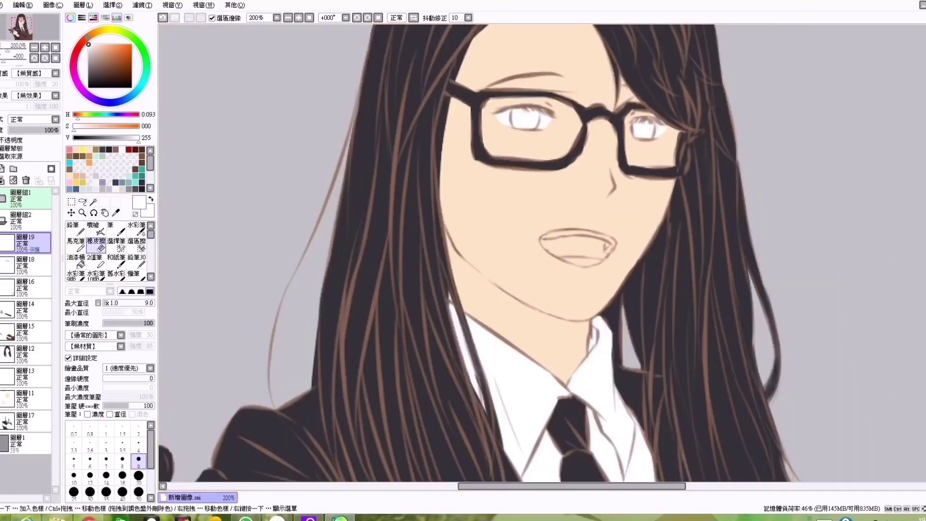
scroll(233, 323, "up", 2)
key("b")
left_click_drag(668, 126, 718, 126)
left_click_drag(483, 107, 550, 114)
left_click_drag(675, 127, 723, 133)
left_click_drag(650, 246, 598, 193)
key("r")
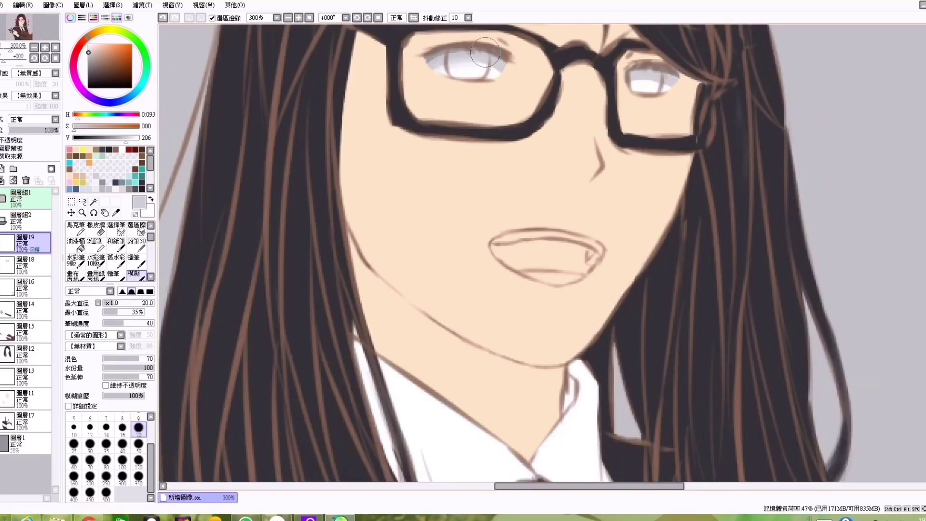
Step: Paint both irises dark brown with the size 20 brush
key("n")
left_click_drag(466, 45, 470, 60)
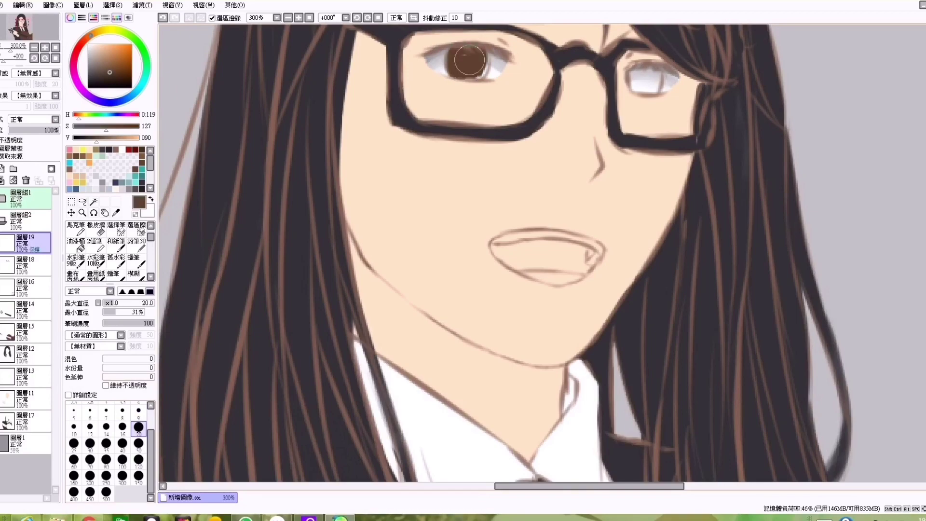
scroll(470, 68, "up", 1)
left_click_drag(695, 73, 708, 86)
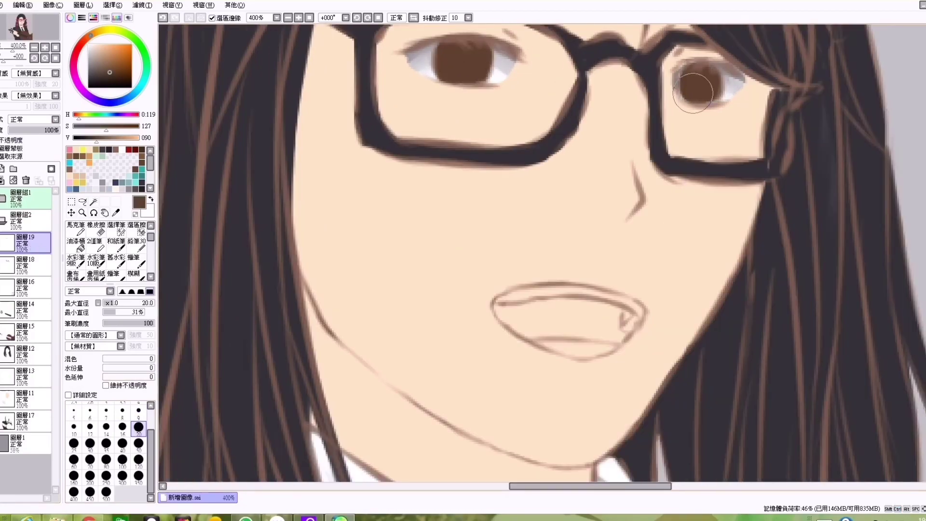
Step: Add a lighter brown spot to the lower part of each iris with the size 16 brush
scroll(665, 78, "up", 1)
scroll(664, 78, "down", 5)
scroll(621, 55, "up", 5)
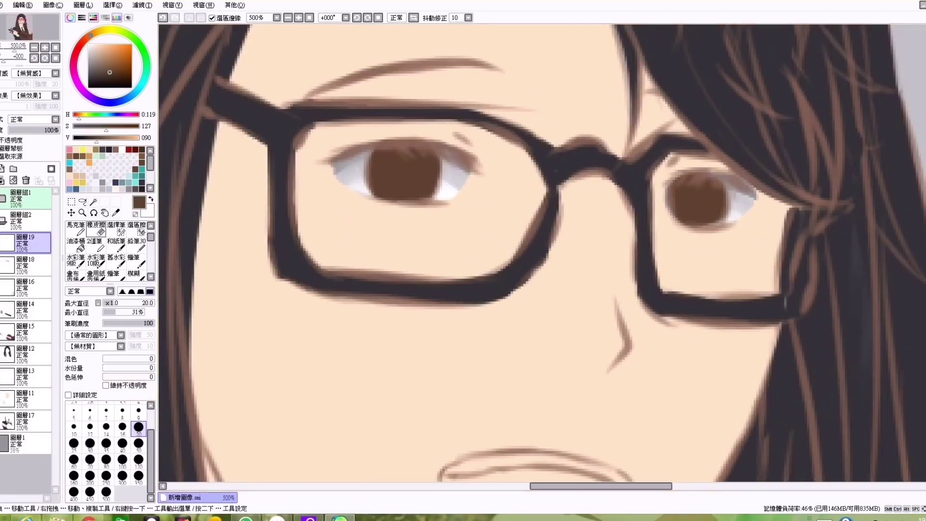
left_click(111, 64)
left_click(122, 426)
left_click(403, 181)
left_click(697, 207)
Step: Dab a small light orange-tan highlight into each iris with the size 9 brush
left_click(111, 51)
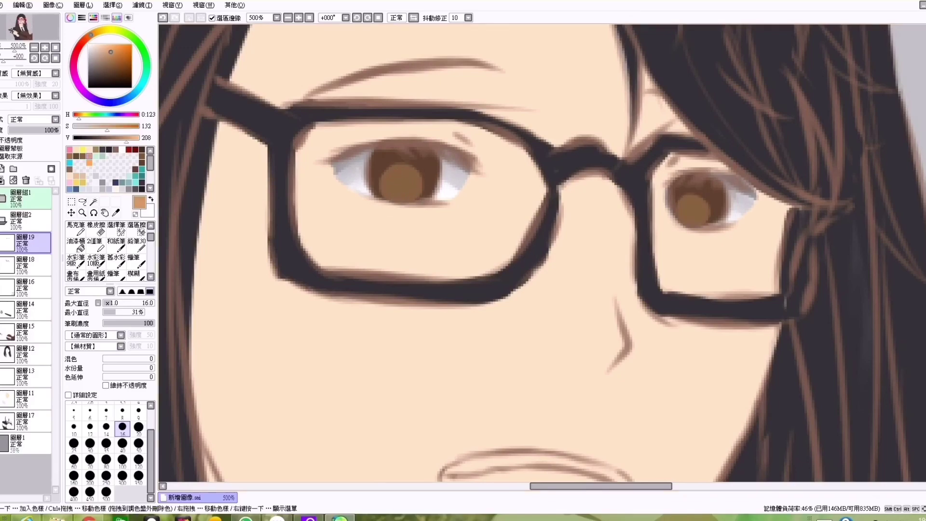
left_click(139, 410)
left_click(402, 187)
left_click(691, 212)
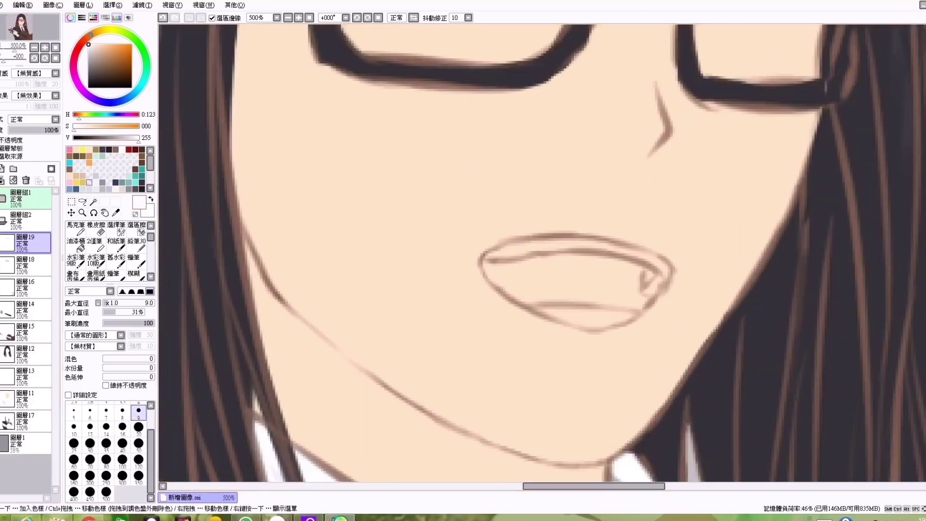
Step: Fill the mouth's interior muted red and paint the tongue in the lighter red
left_click(110, 58)
left_click(76, 244)
left_click(554, 279)
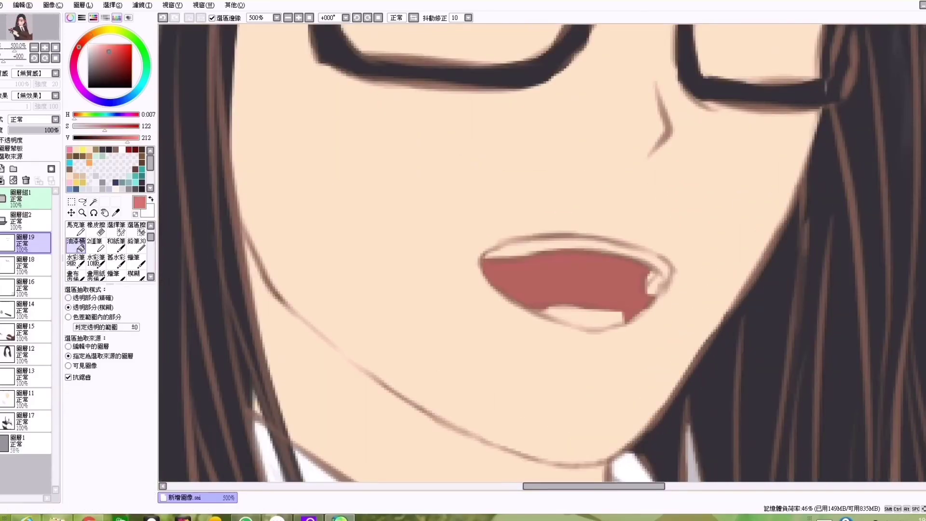
key("b")
left_click_drag(545, 316, 612, 318)
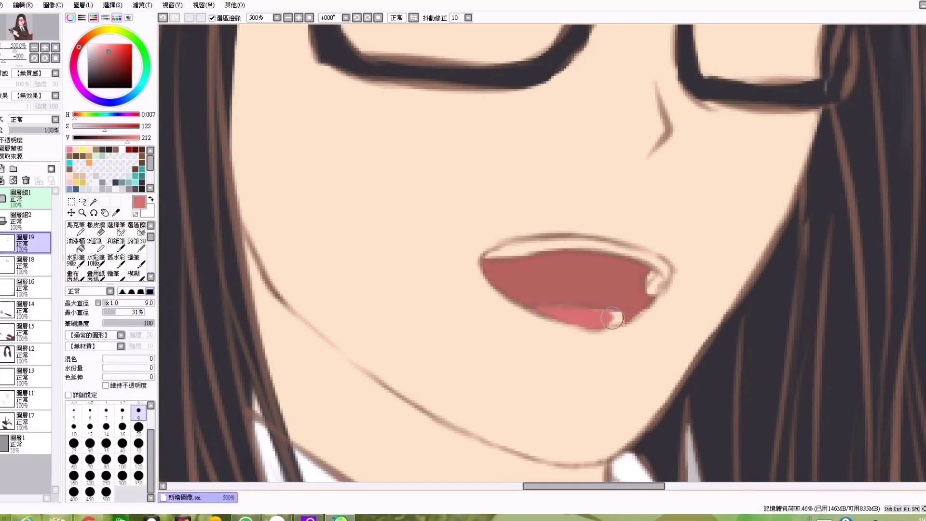
Step: Paint the teeth white along the upper lip and mouth corner, with light grey shading
scroll(611, 312, "up", 2)
key("x")
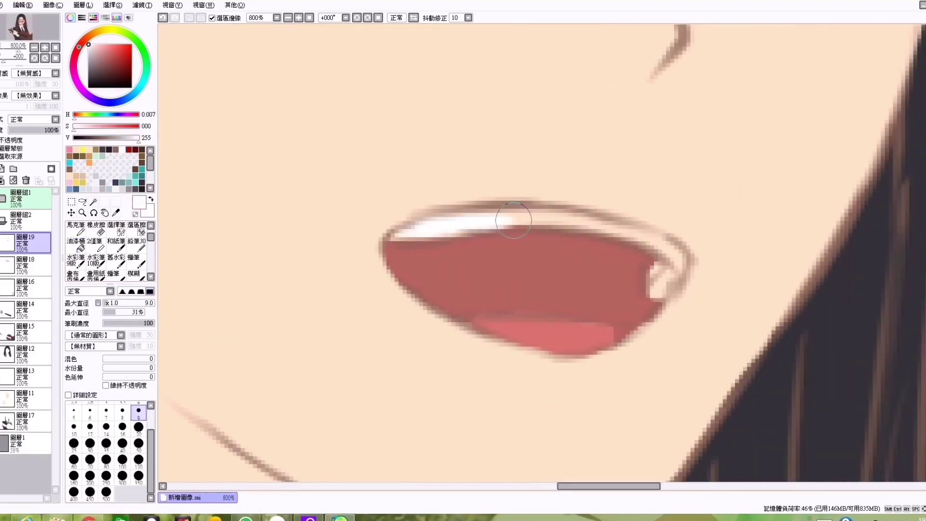
left_click_drag(472, 231, 603, 222)
mouse_move(519, 212)
left_mouse_down()
mouse_move(664, 255)
mouse_move(658, 289)
left_mouse_up()
key("x")
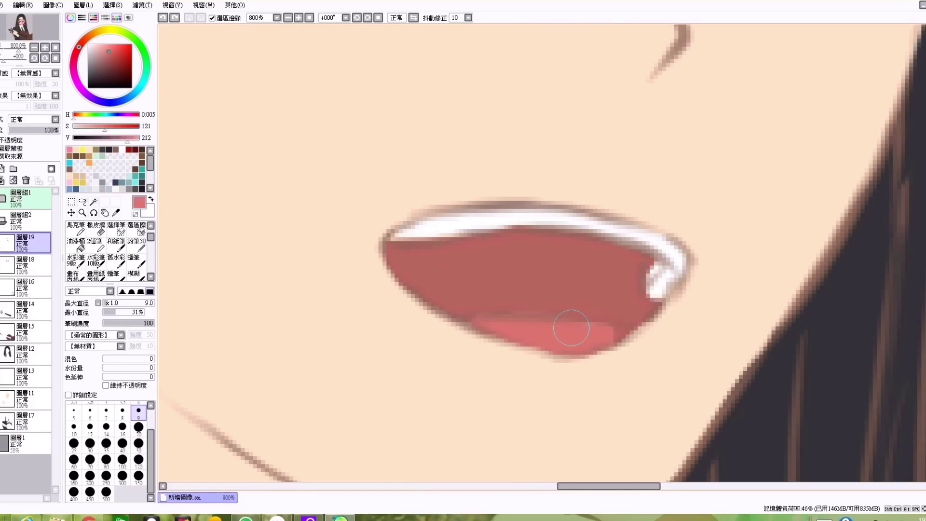
scroll(554, 290, "down", 4)
scroll(531, 231, "up", 3)
scroll(540, 256, "down", 6)
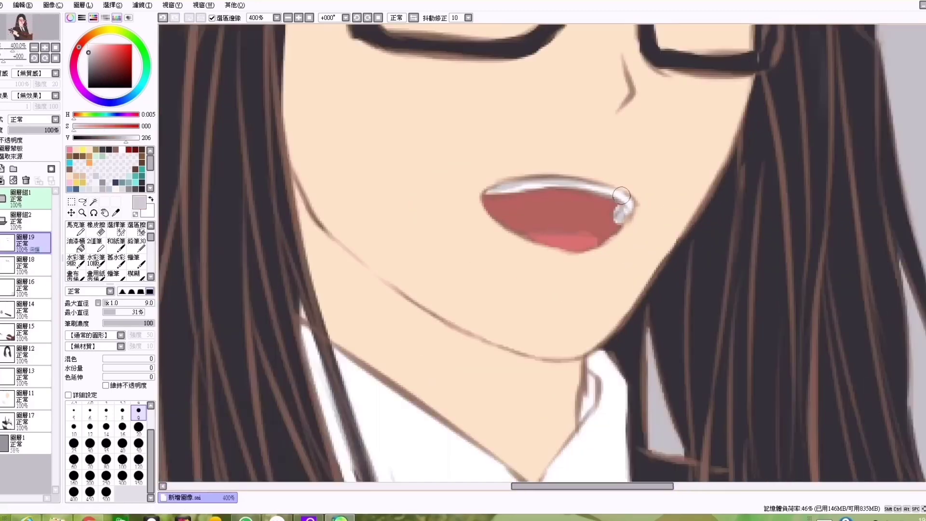
Step: Add layer 圖層20 above 圖層17 and paint a near-black shadow between the hair strands with the size 40 brush
left_click(24, 420)
left_click(3, 168)
left_click(88, 82)
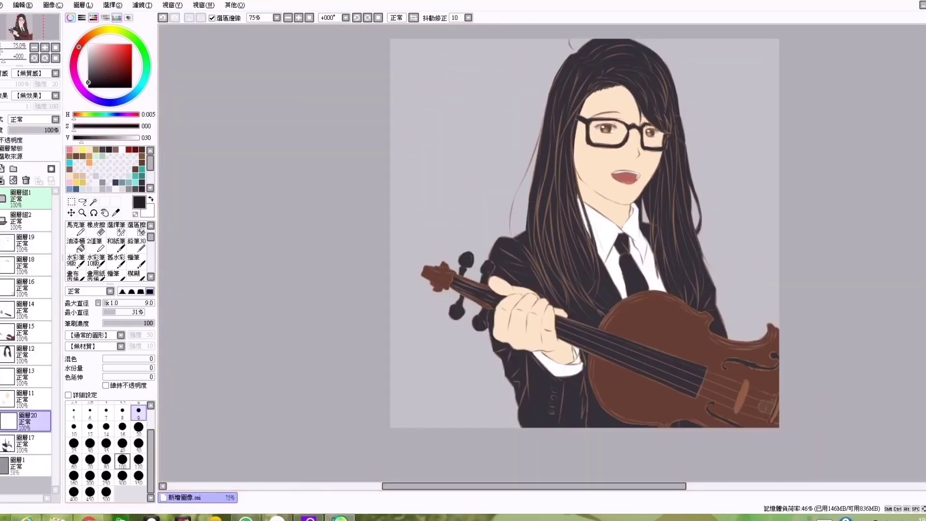
left_click(122, 442)
scroll(548, 290, "up", 2)
left_click_drag(582, 257, 612, 270)
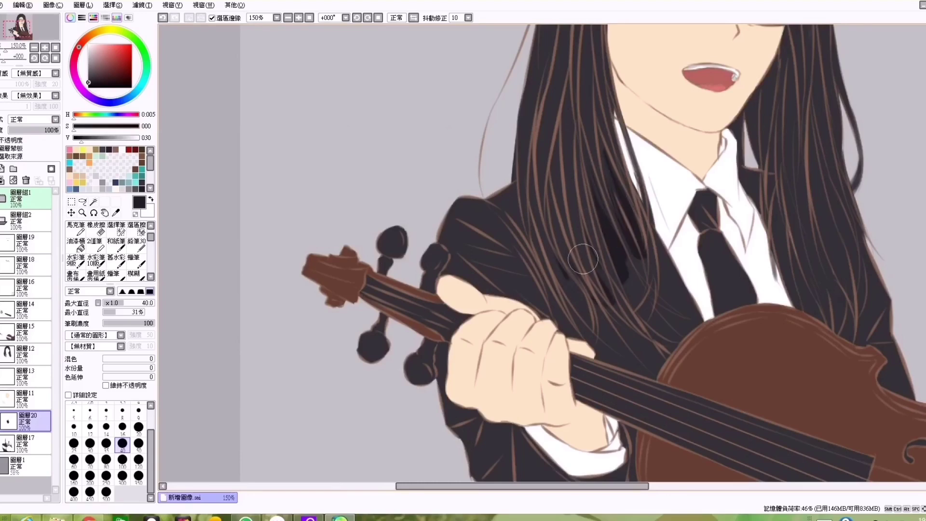
Step: Erase thin gaps between the long hair strands over the shoulder on 圖層12 with the size 9 eraser
scroll(520, 168, "down", 1)
left_click(521, 169, "ctrl")
key("e")
scroll(535, 240, "up", 3)
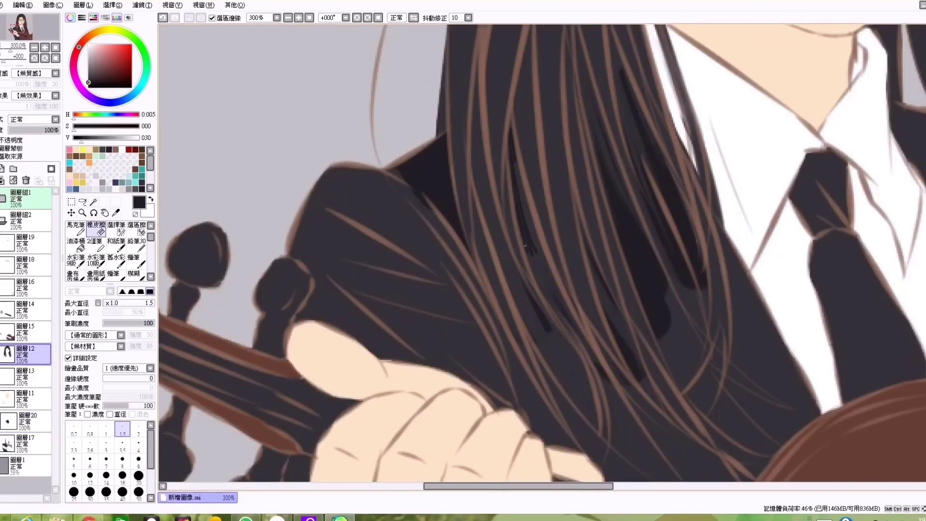
key("]")
key("]")
key("]")
key("]")
key("]")
key("]")
key("]")
key("]")
key("]")
key("]")
key("]")
left_click_drag(521, 164, 538, 253)
left_click_drag(573, 209, 642, 369)
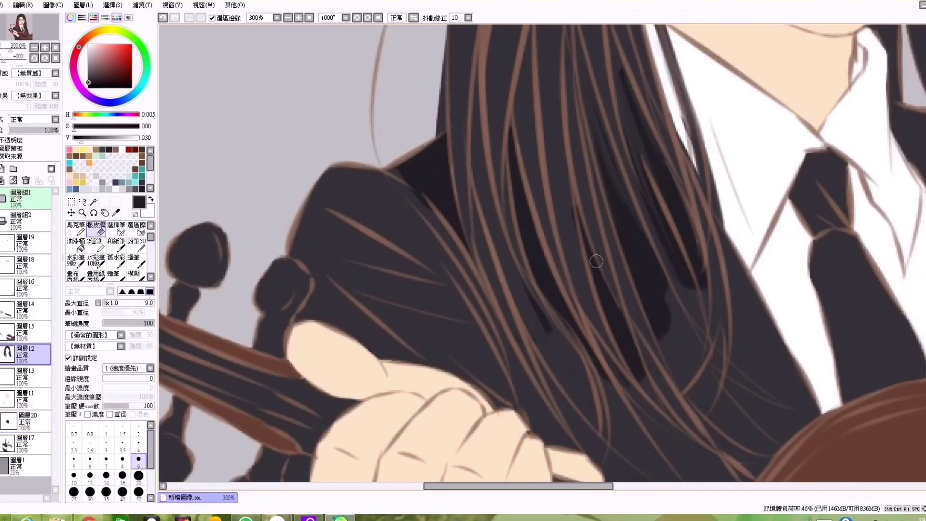
Step: Touch up the edges of the shoulder shadow between the long hair strands on 圖層20 and 圖層17
scroll(609, 210, "down", 2)
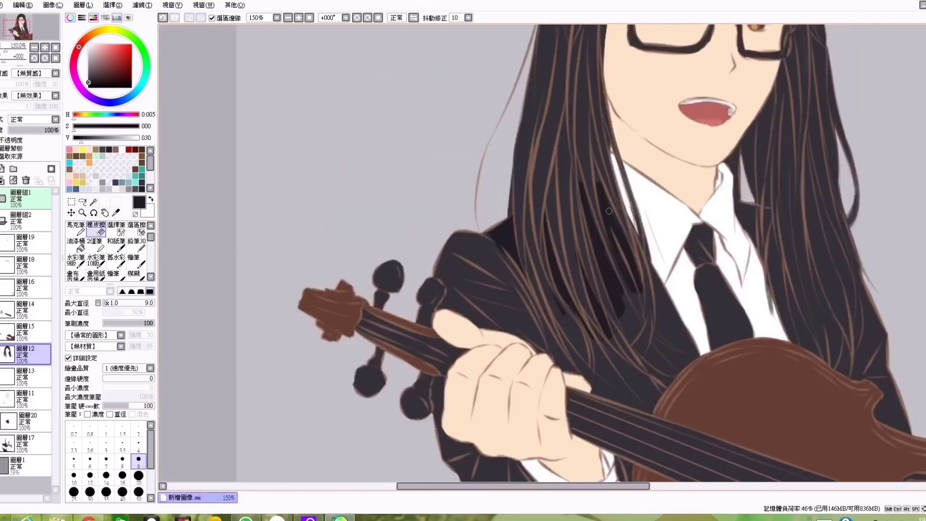
key("ctrl+z")
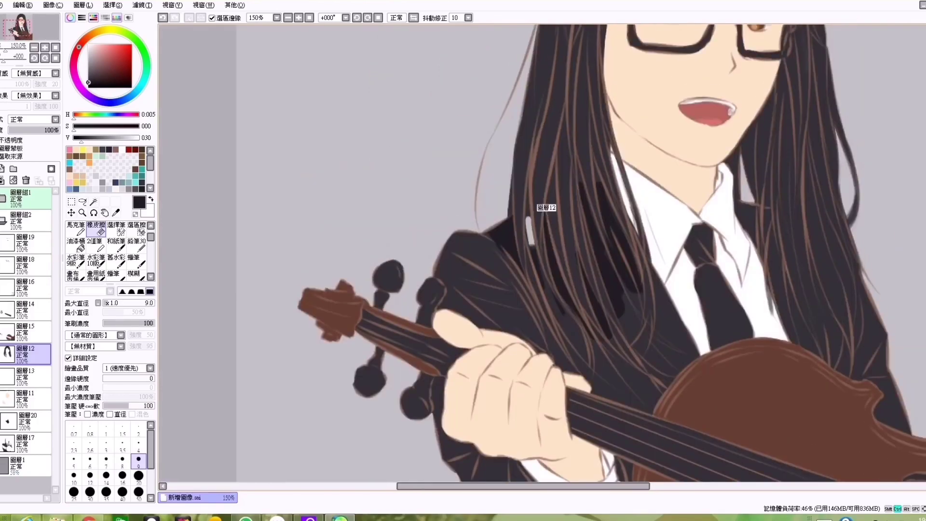
key("n")
scroll(542, 232, "up", 2)
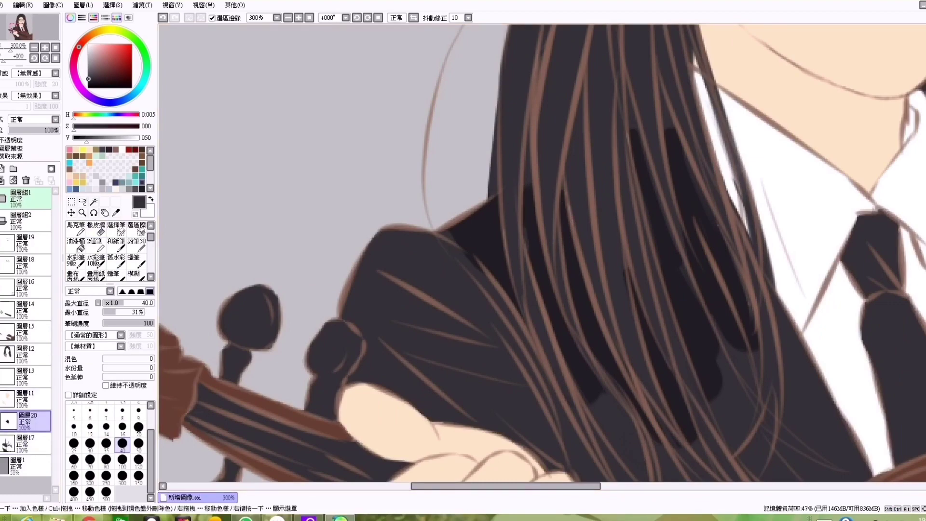
scroll(541, 232, "down", 2)
key("e")
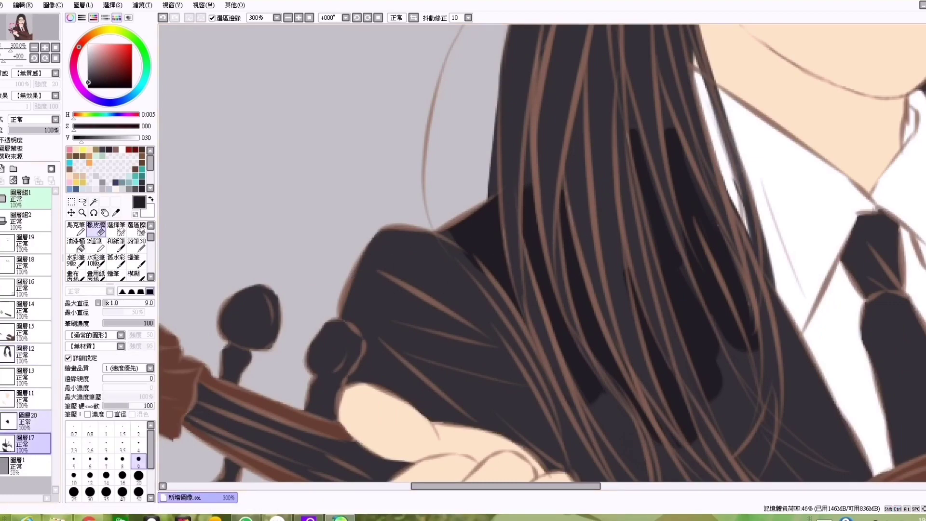
Step: Repaint the long hair strands over the shoulder on 圖層12 in the dark hair colour with the size 7 brush
key("b")
scroll(581, 292, "up", 3)
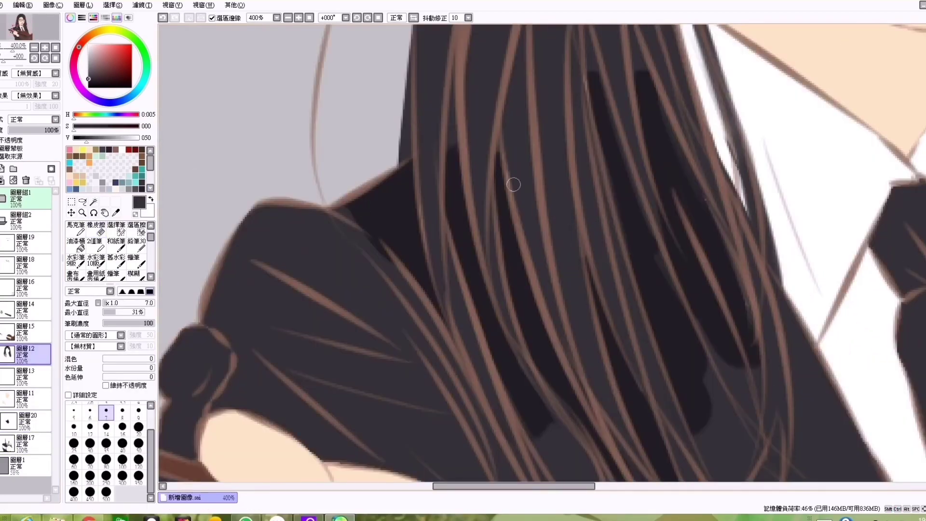
scroll(513, 184, "down", 2)
left_click(508, 136, "alt")
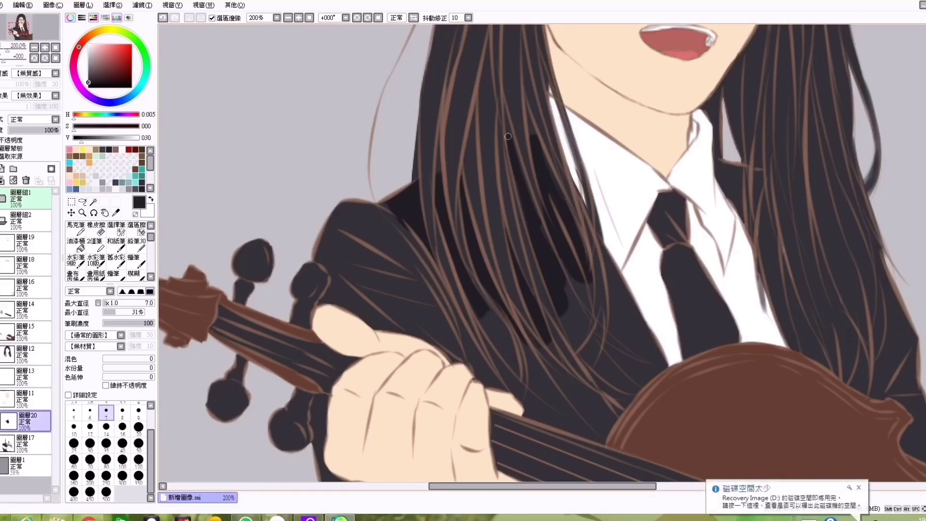
Step: Erase more thin gaps between the strands beside the collar on 圖層12 with the size 9 eraser
key("e")
scroll(530, 150, "up", 2)
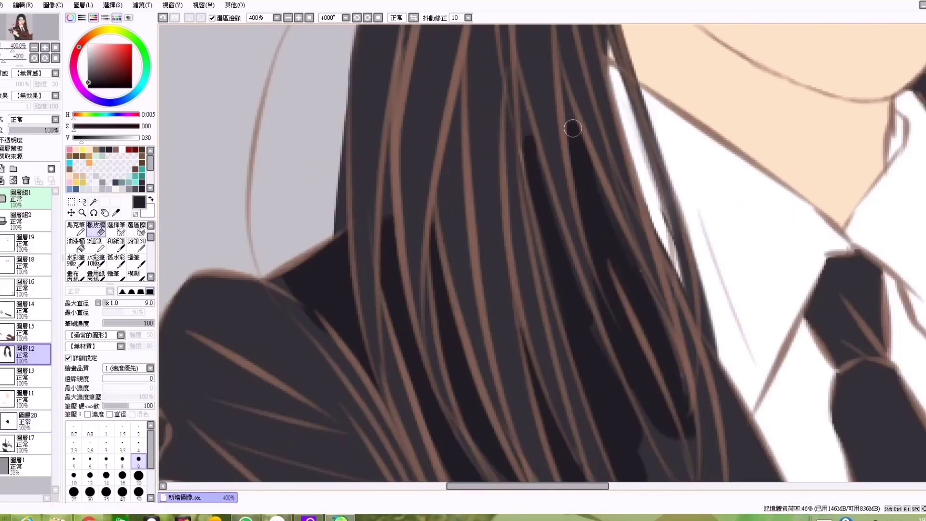
scroll(562, 149, "down", 4)
left_click(562, 149, "alt")
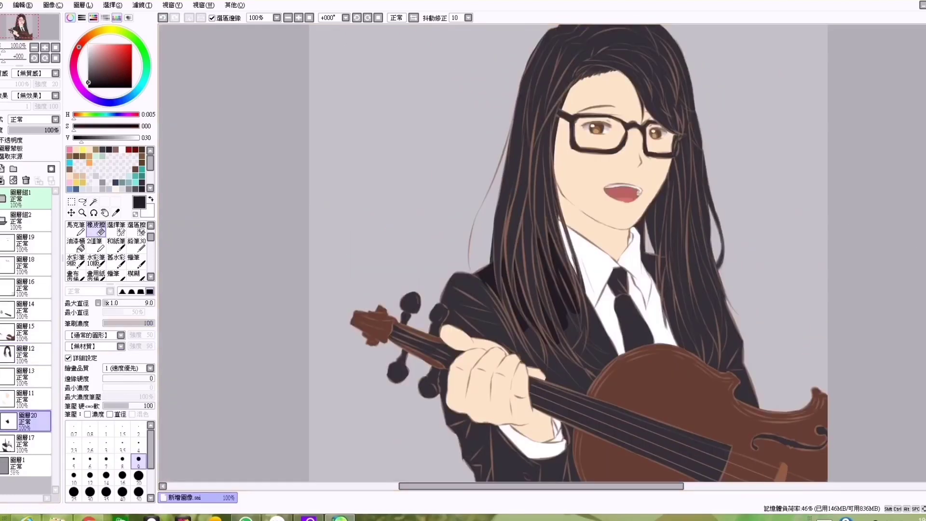
Step: Paint a near-black shadow on 圖層20 over the jacket between the collar and the right-hand hair with the size 20 brush
key("b")
scroll(662, 267, "up", 2)
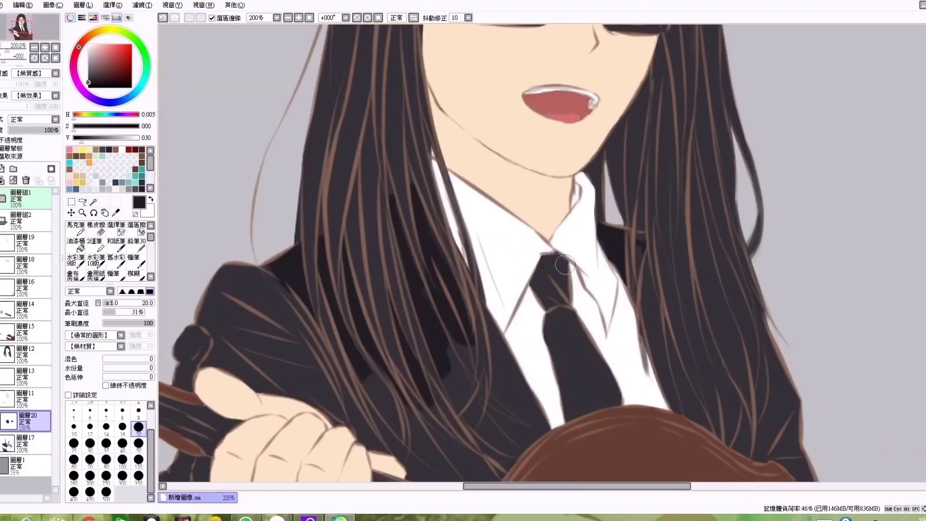
scroll(634, 242, "up", 2)
left_click(629, 249, "alt")
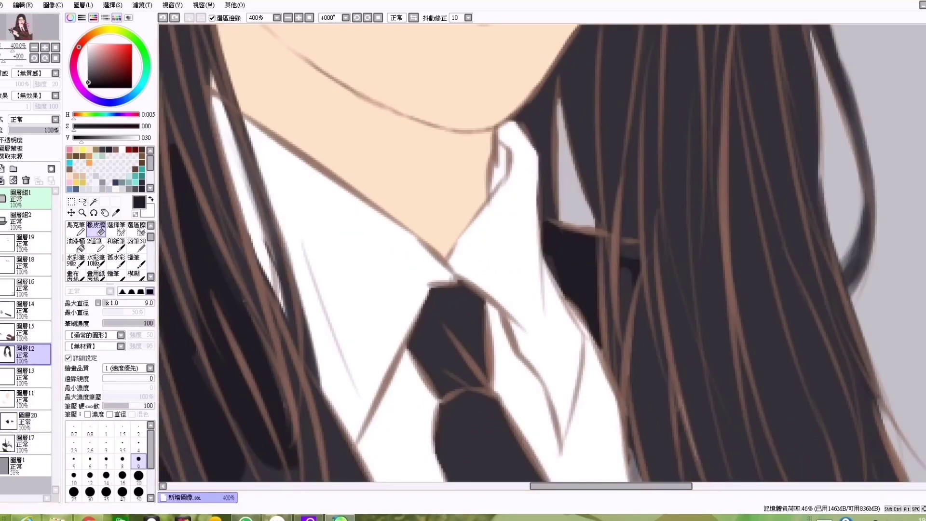
Step: Erase the hair colour covering the jacket shadow beside the collar on 圖層12, and reduce the eraser to size 1.5
key("e")
key("bracketleft")
key("bracketleft")
key("bracketleft")
key("bracketleft")
key("bracketleft")
key("bracketleft")
key("bracketleft")
key("bracketleft")
key("bracketleft")
key("bracketleft")
key("bracketleft")
left_click(626, 311, "alt")
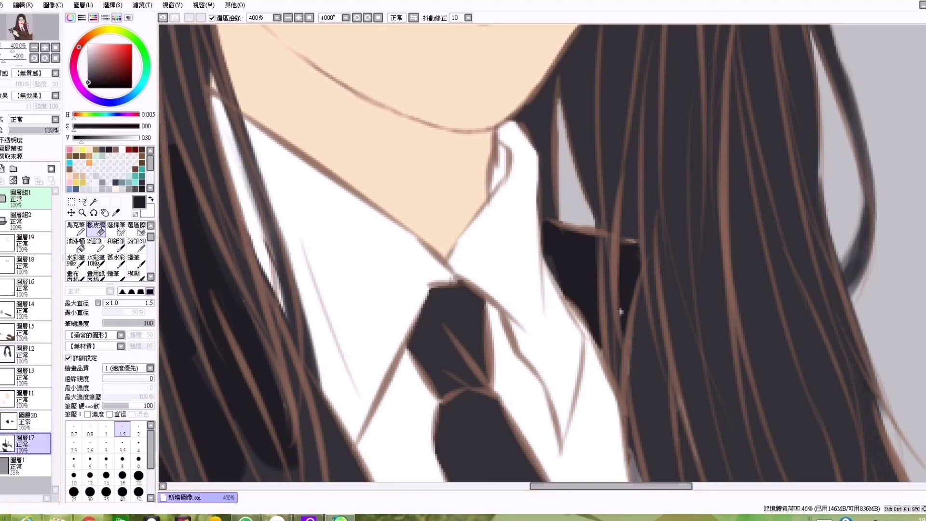
Step: Touch up the hair strands along the right-hand side of the shirt on 圖層12 with the size 5 brush
key("b")
scroll(610, 275, "down", 3)
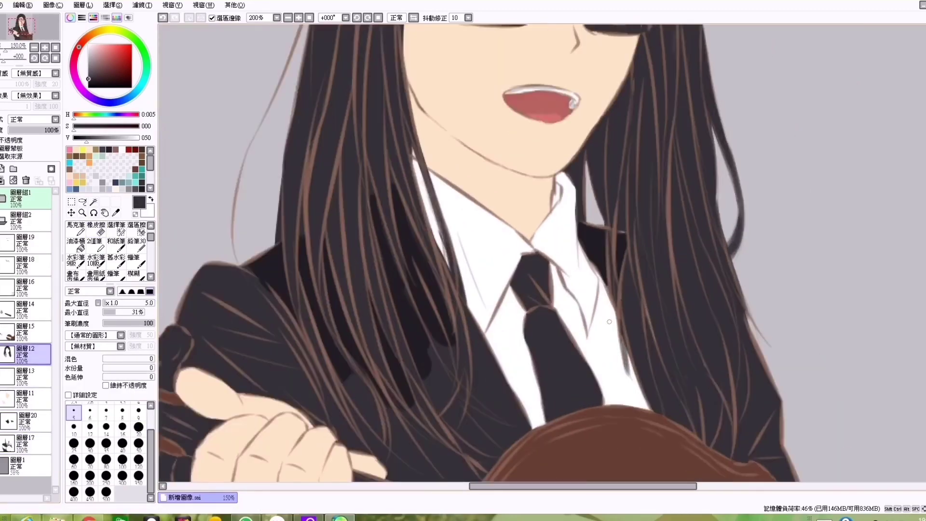
scroll(627, 299, "up", 2)
left_click(639, 328, "alt")
scroll(639, 327, "down", 2)
left_click(637, 289, "alt")
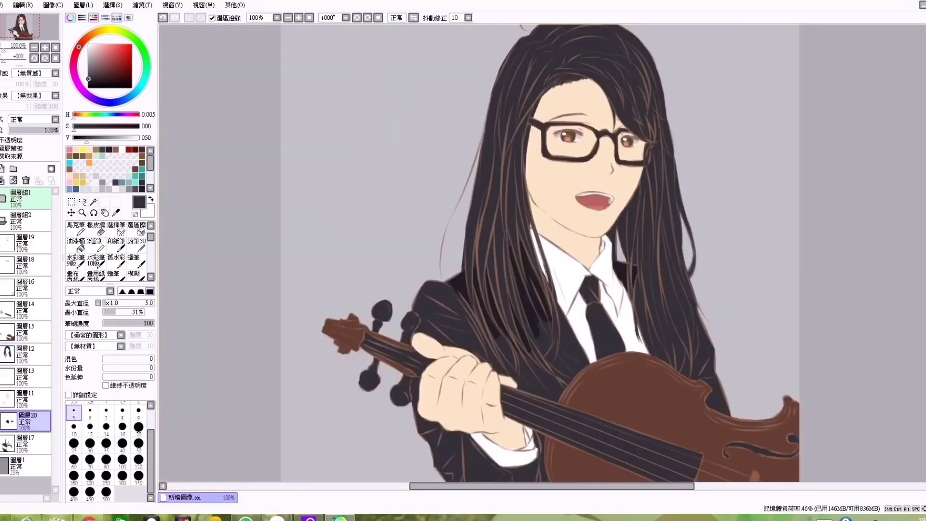
Step: Touch up the jacket's base colour beside the collar on 圖層17 with the size 8 brush
key("bracketright")
key("bracketright")
key("bracketright")
scroll(619, 274, "up", 2)
scroll(619, 274, "up", 2)
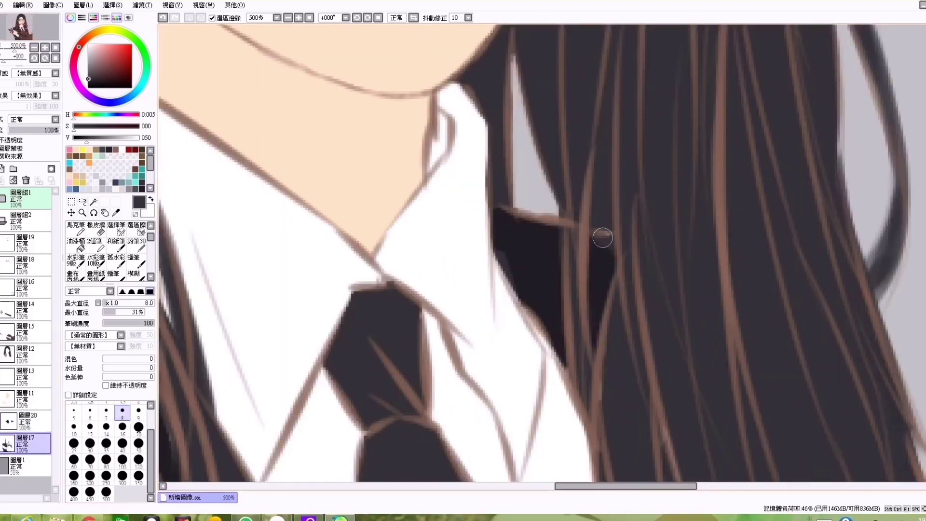
Step: Paint near-black shadows on 圖層20 over the upper sleeve above the hand with the size 50 brush
scroll(608, 241, "down", 4)
left_click(139, 443)
scroll(456, 311, "up", 2)
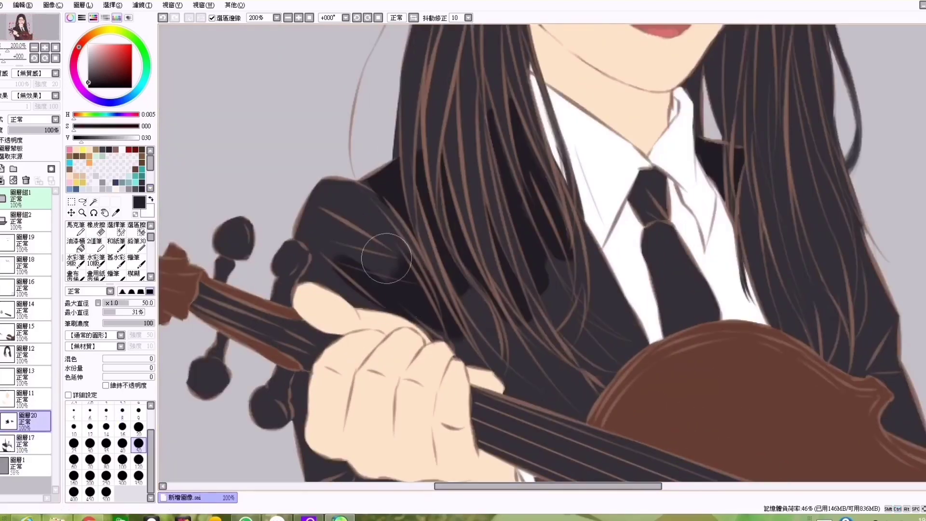
mouse_move(367, 212)
left_mouse_down()
mouse_move(483, 338)
mouse_move(470, 311)
left_mouse_up()
scroll(470, 311, "down", 2)
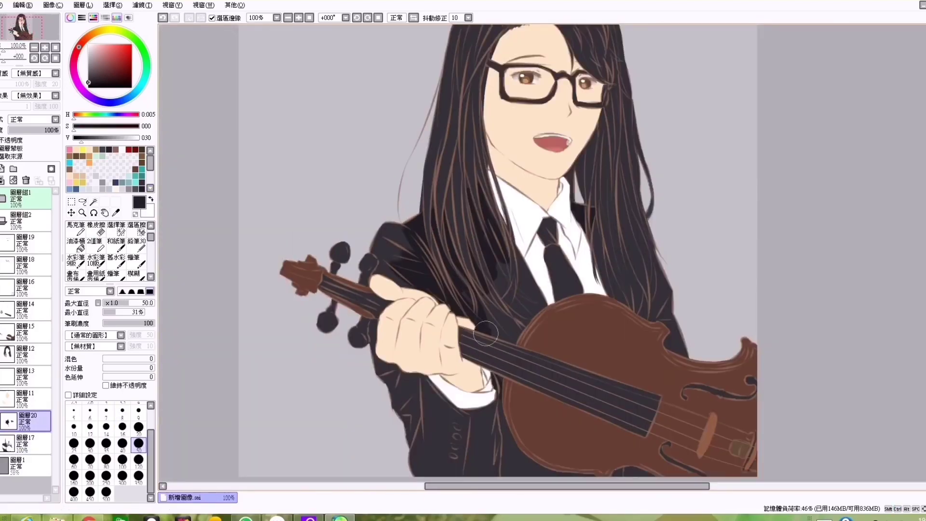
Step: Paint near-black shadows on the jacket below the violin, beside the right-hand hair and across the chest
left_click_drag(531, 475, 646, 466)
left_click_drag(607, 251, 653, 314)
left_click_drag(636, 265, 682, 355)
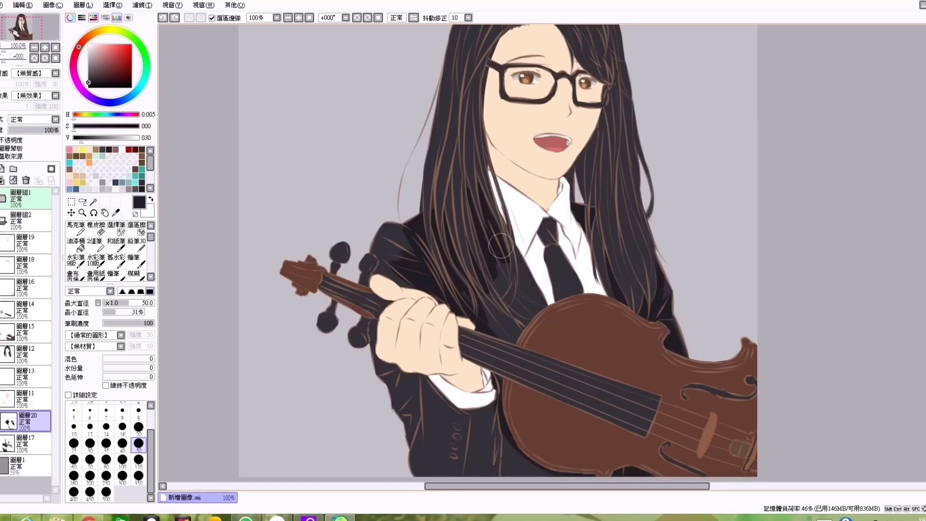
mouse_move(500, 246)
left_mouse_down()
mouse_move(518, 298)
mouse_move(475, 299)
left_mouse_up()
scroll(574, 258, "down", 1)
scroll(501, 393, "up", 1)
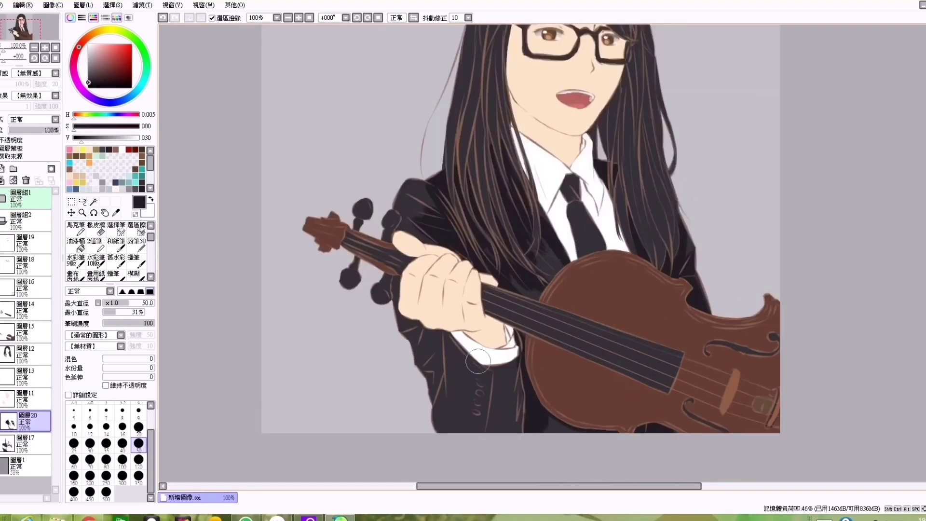
Step: Shade the sleeve around the cuff and its buttons near-black with the size 20 brush
key("[")
key("[")
key("[")
key("[")
key("[")
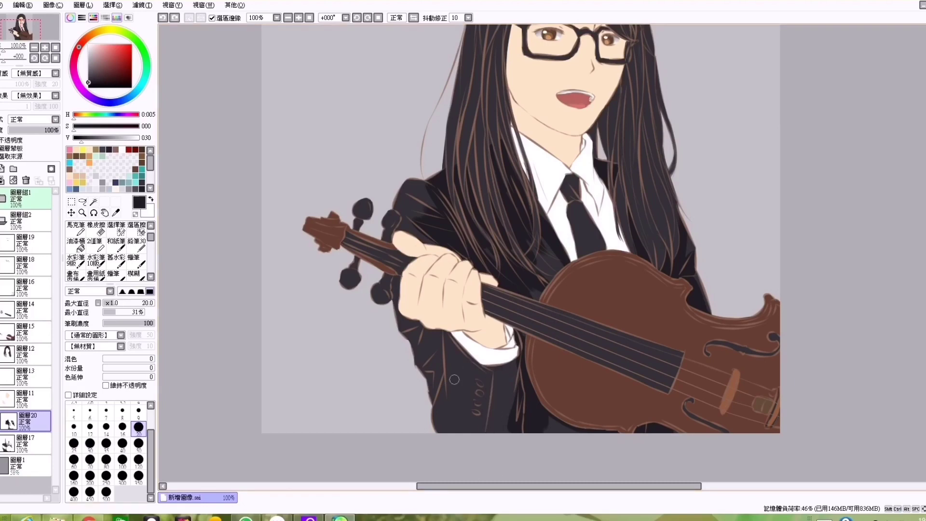
scroll(487, 395, "up", 2)
scroll(487, 371, "up", 2)
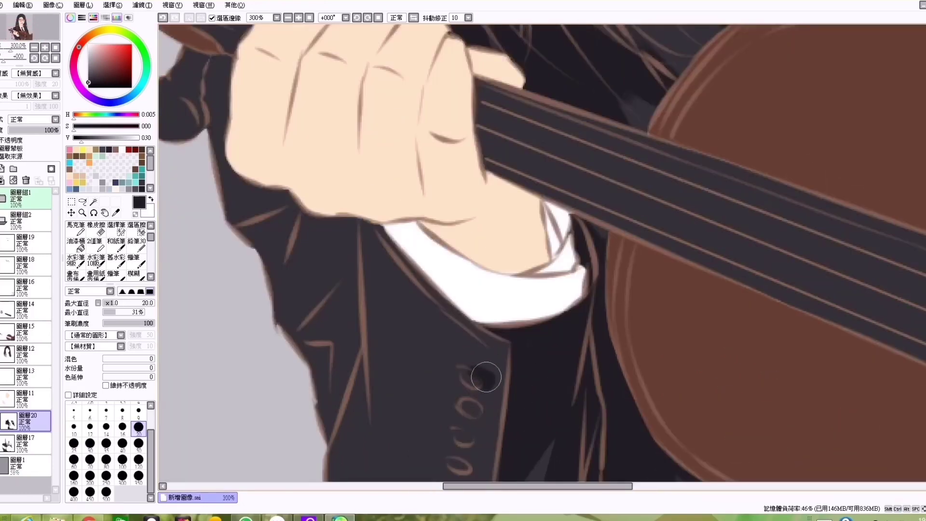
scroll(492, 374, "down", 2)
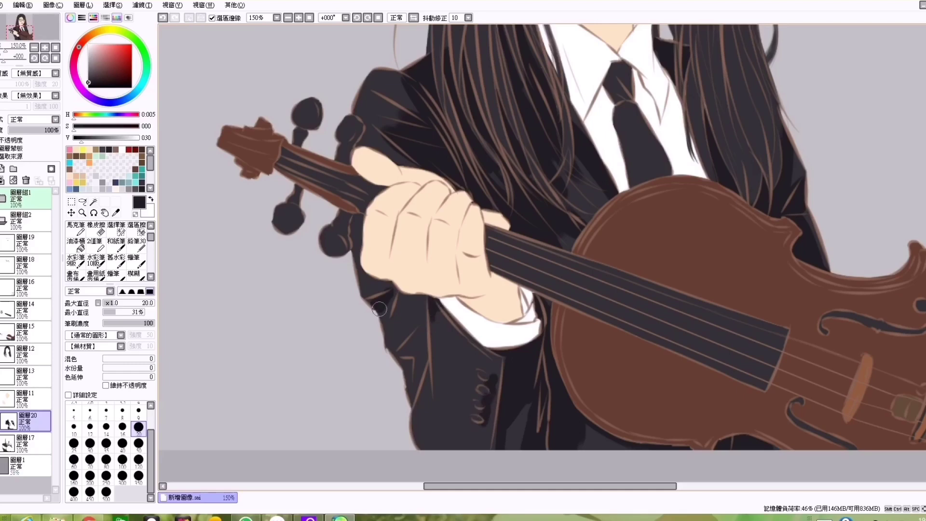
Step: Shade the folds along the sleeve's outer edge and below the cuff buttons
mouse_move(379, 310)
left_mouse_down()
mouse_move(414, 337)
mouse_move(412, 305)
mouse_move(409, 359)
mouse_move(417, 352)
mouse_move(364, 216)
mouse_move(435, 306)
mouse_move(413, 429)
left_mouse_up()
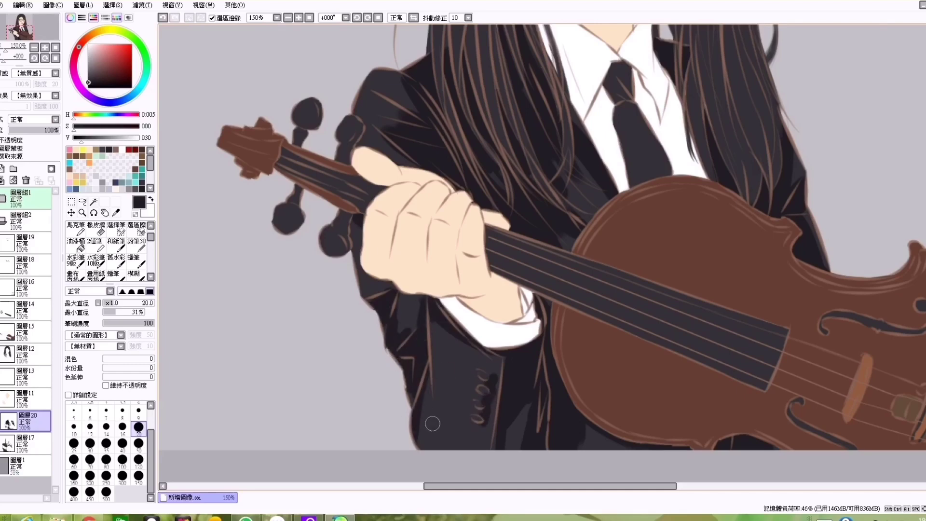
left_click_drag(487, 393, 470, 449)
scroll(492, 355, "down", 2)
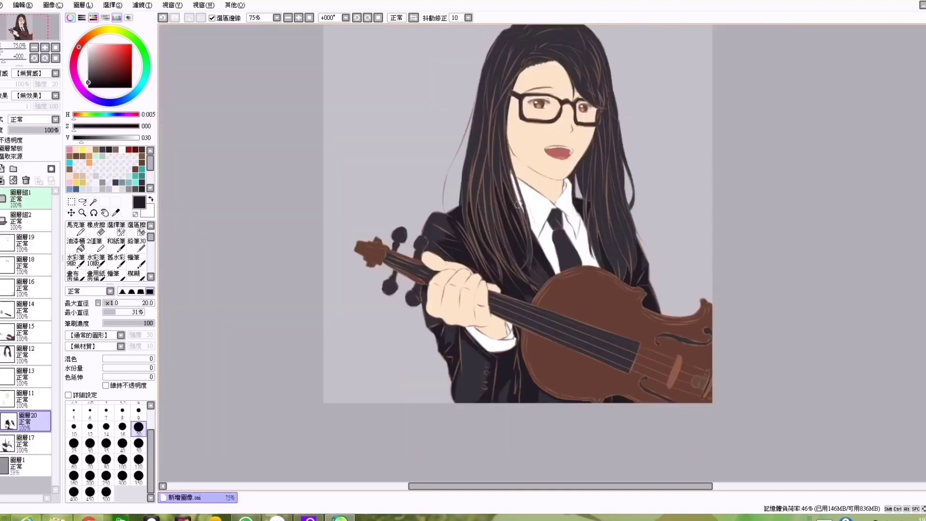
Step: Add layer 圖層21 above 圖層11 and paint a tan skin shadow on the neck and cheek edge with the size 50 brush
left_click(27, 399)
left_click(3, 168)
left_click(138, 442)
left_click(540, 106, "alt")
scroll(504, 140, "up", 1)
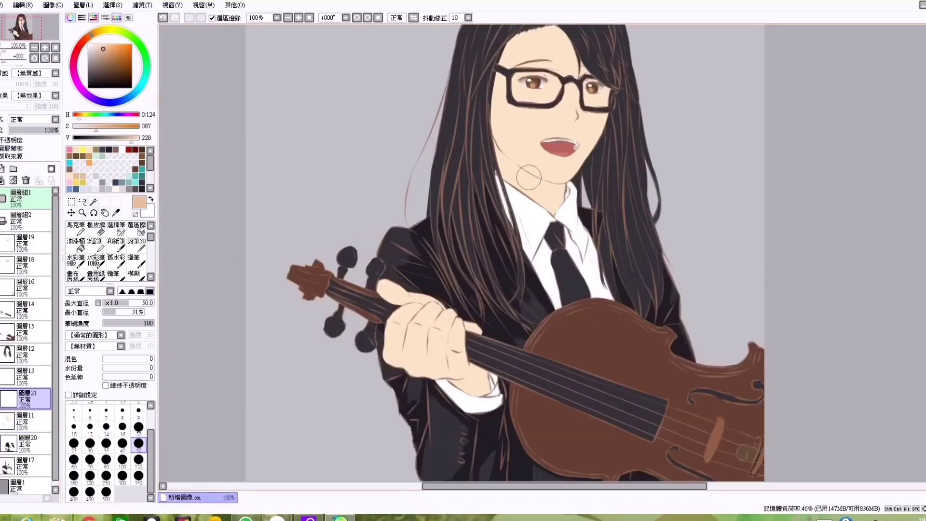
left_click_drag(497, 140, 525, 185)
mouse_move(487, 80)
left_mouse_down()
mouse_move(534, 187)
mouse_move(563, 191)
mouse_move(517, 171)
mouse_move(580, 187)
left_mouse_up()
Step: Shade the forehead below the hairline and the skin around the right-hand eye, trimming the excess with the eraser
scroll(528, 237, "up", 2)
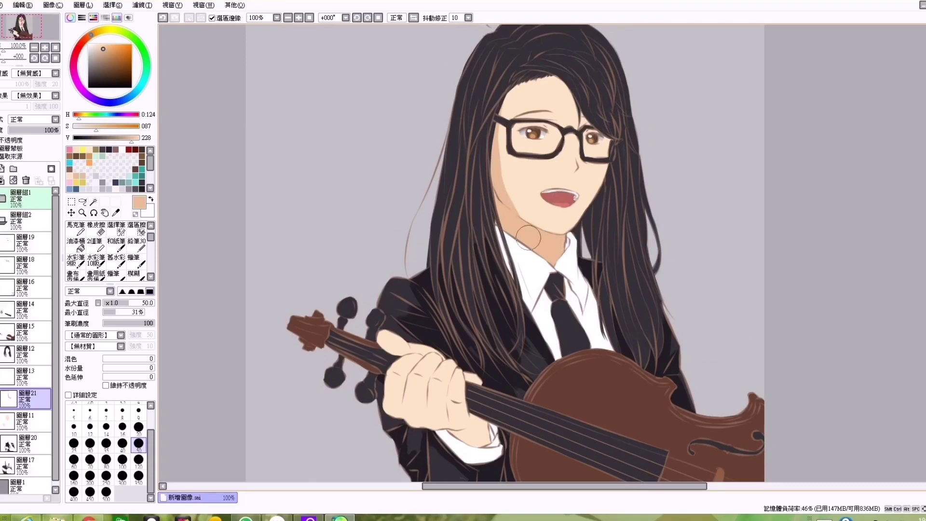
mouse_move(513, 83)
left_mouse_down()
mouse_move(551, 76)
mouse_move(561, 94)
left_mouse_up()
scroll(587, 153, "up", 2)
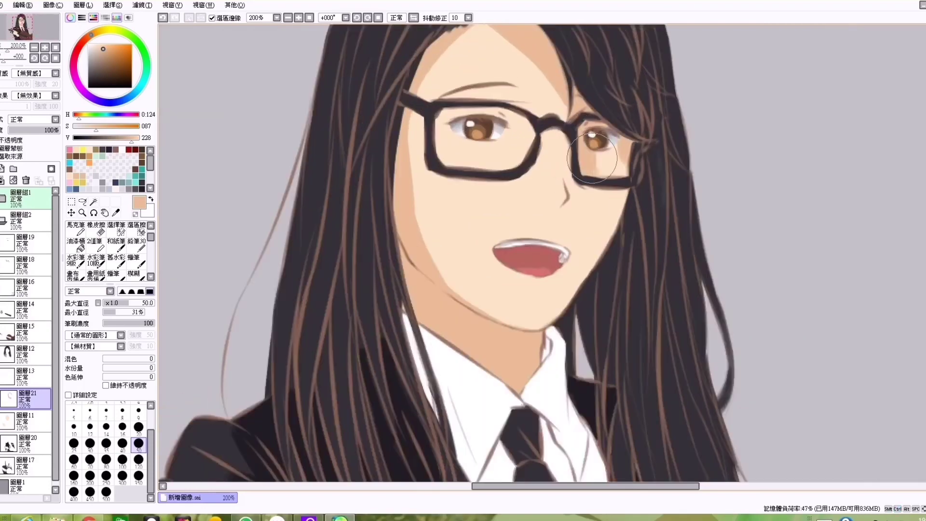
key("e")
scroll(609, 166, "down", 2)
key("b")
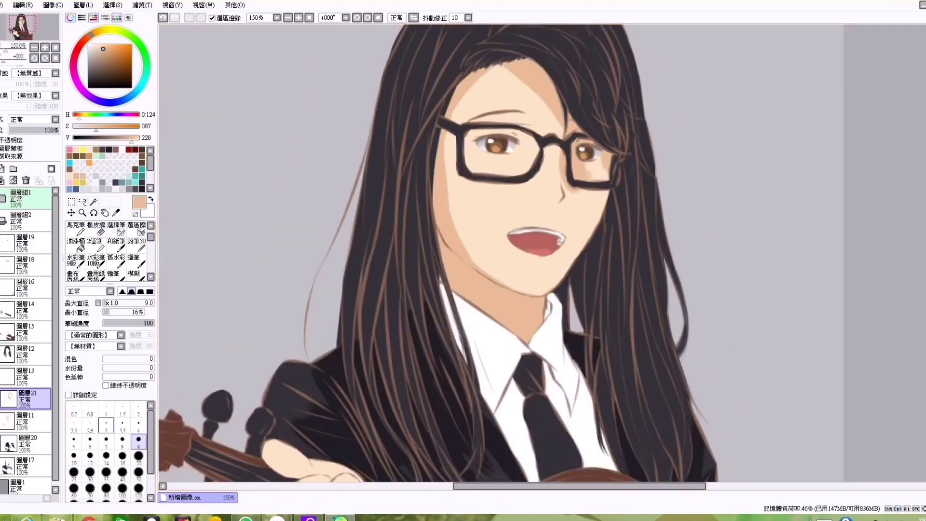
Step: Shade the skin behind the right-hand lens, the nose bridge, the upper forehead and below the lip with the size 20 brush
scroll(608, 166, "up", 1)
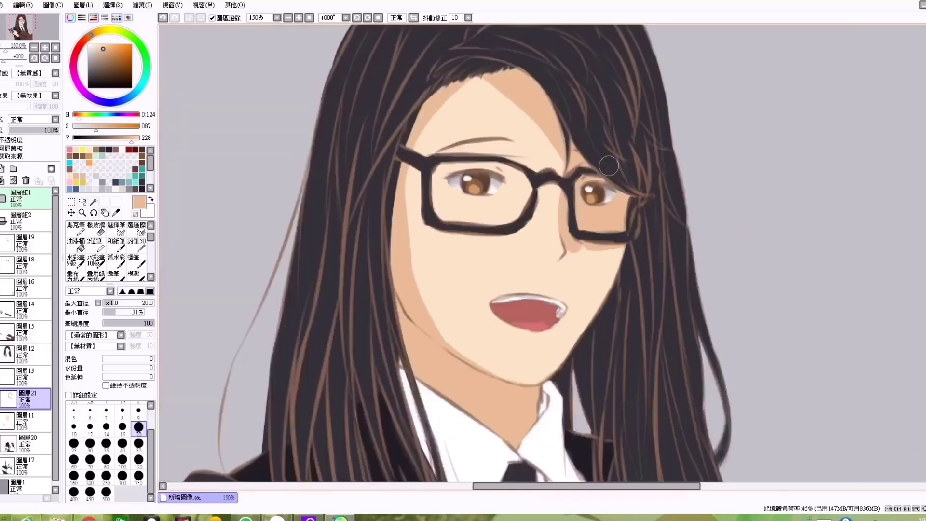
left_click_drag(597, 207, 620, 227)
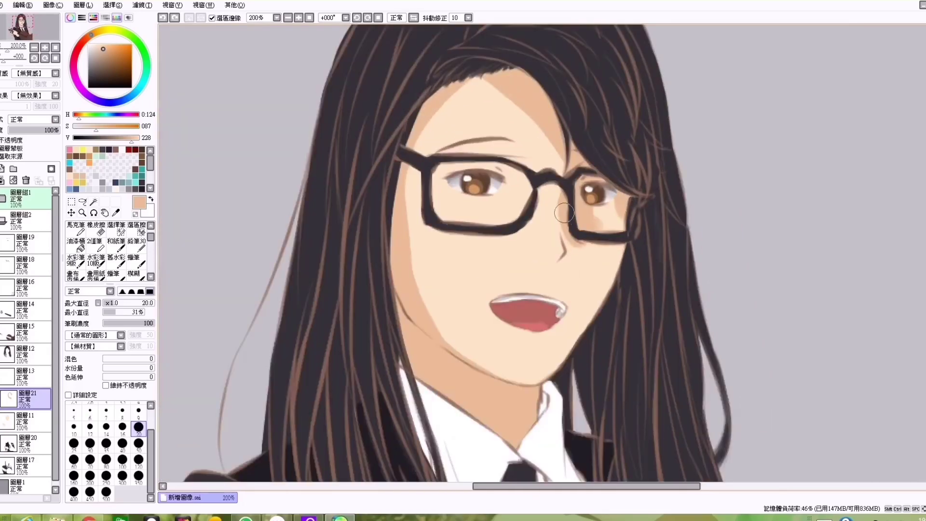
scroll(629, 210, "up", 1)
mouse_move(454, 89)
left_mouse_down()
mouse_move(479, 83)
mouse_move(547, 130)
left_mouse_up()
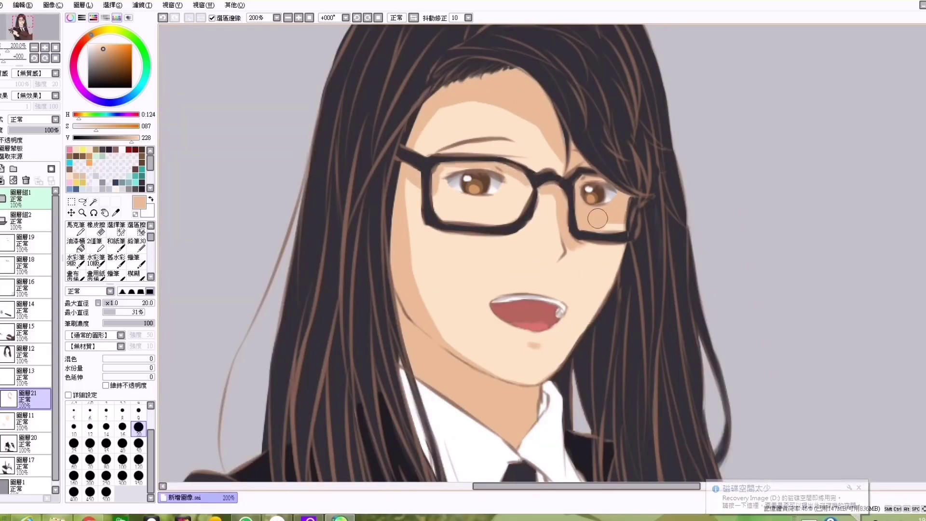
scroll(609, 209, "down", 1)
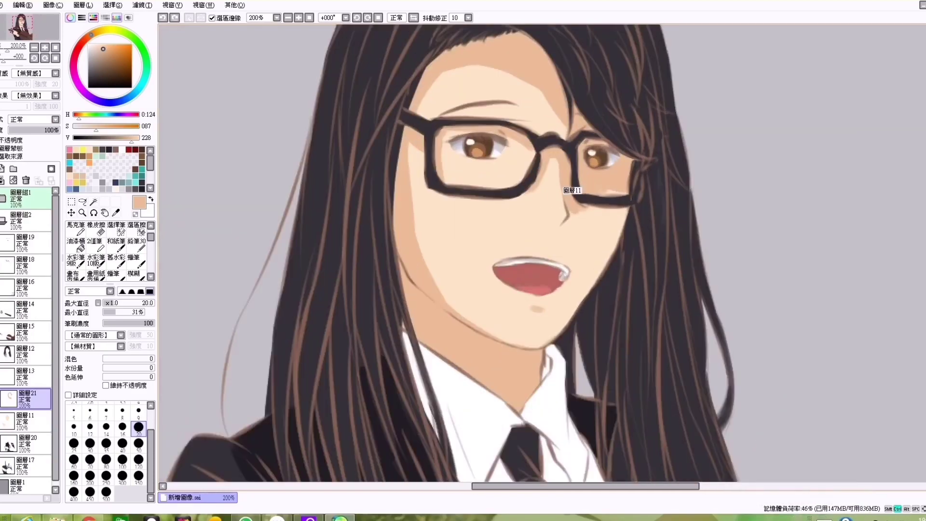
scroll(602, 217, "down", 1)
Step: Shade the fingers and knuckles of the hand gripping the violin neck with the tan skin shadow
scroll(484, 264, "down", 3)
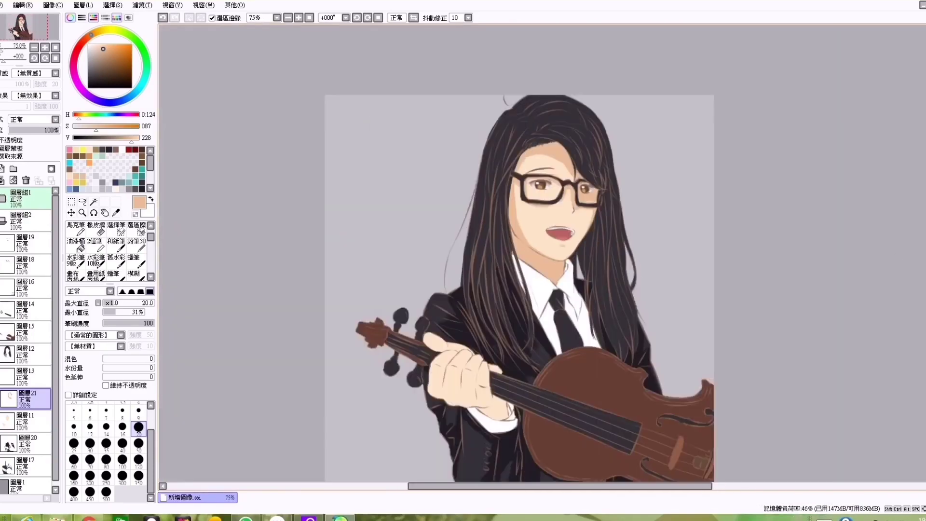
scroll(482, 381, "up", 3)
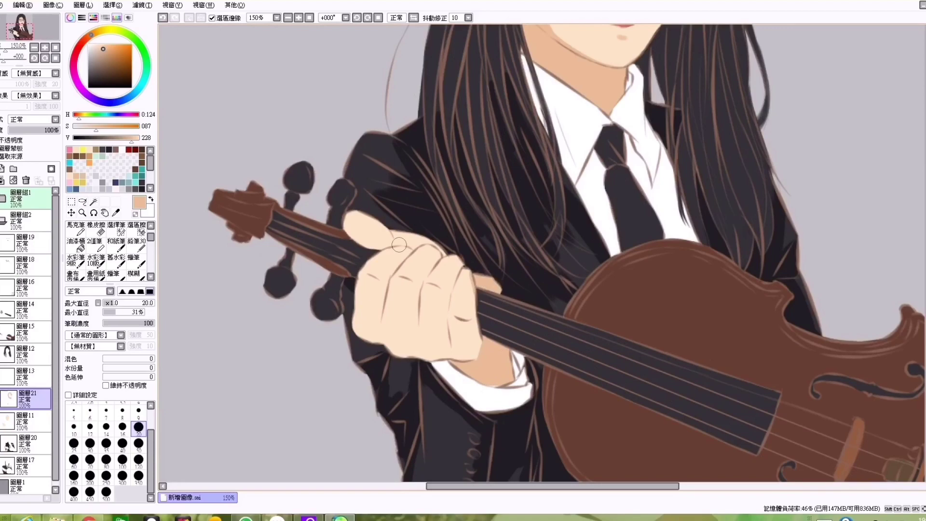
scroll(399, 244, "up", 1)
mouse_move(458, 270)
left_mouse_down()
mouse_move(492, 289)
mouse_move(516, 385)
left_mouse_up()
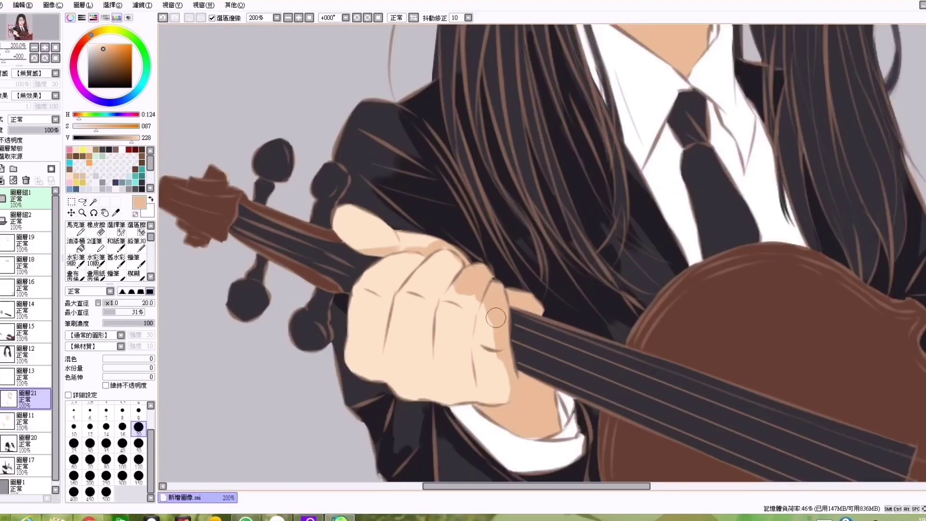
mouse_move(496, 318)
left_mouse_down()
mouse_move(463, 297)
mouse_move(475, 268)
left_mouse_up()
left_click_drag(494, 307, 483, 285)
scroll(478, 273, "down", 2)
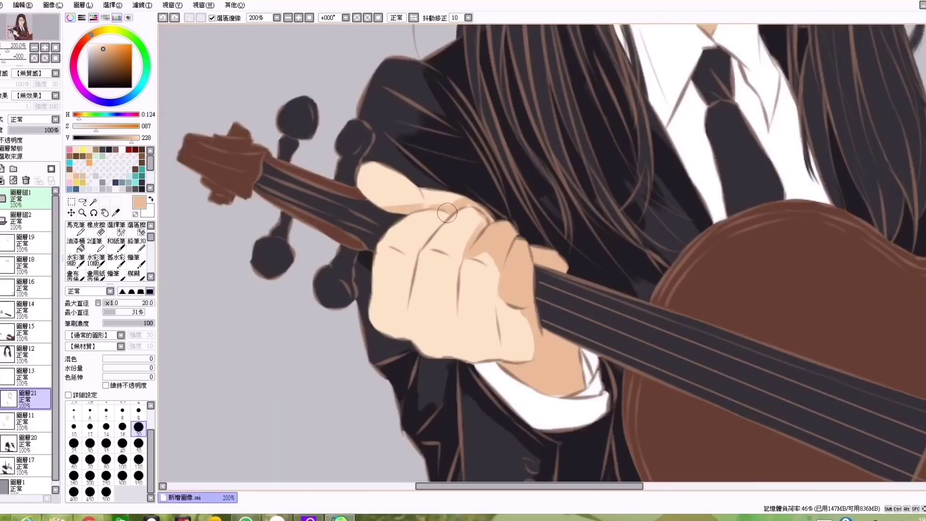
left_click_drag(447, 212, 486, 228)
scroll(463, 225, "down", 2)
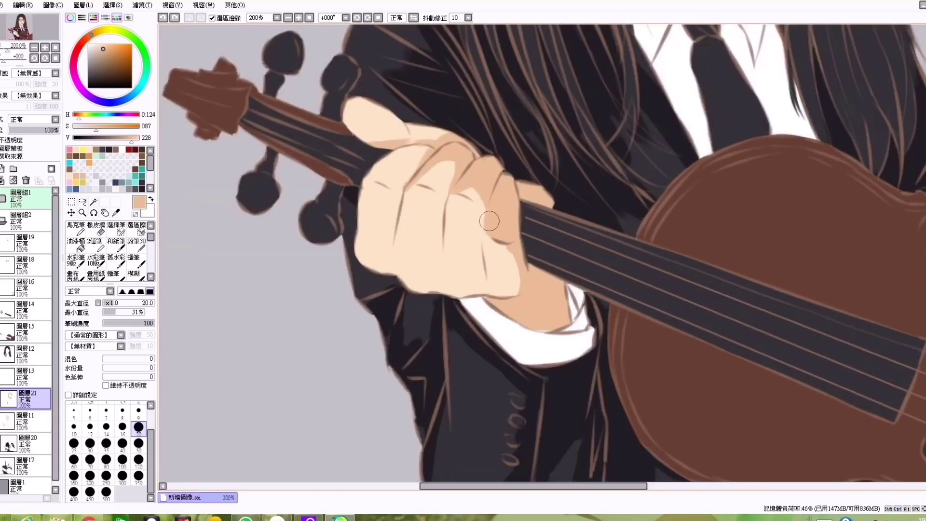
Step: Add layer 圖層22 above 圖層13 and paint light grey shadows on both sides of the shirt collar with the size 20 brush
scroll(489, 221, "down", 2)
scroll(489, 221, "up", 1)
scroll(489, 221, "down", 2)
scroll(489, 221, "up", 3)
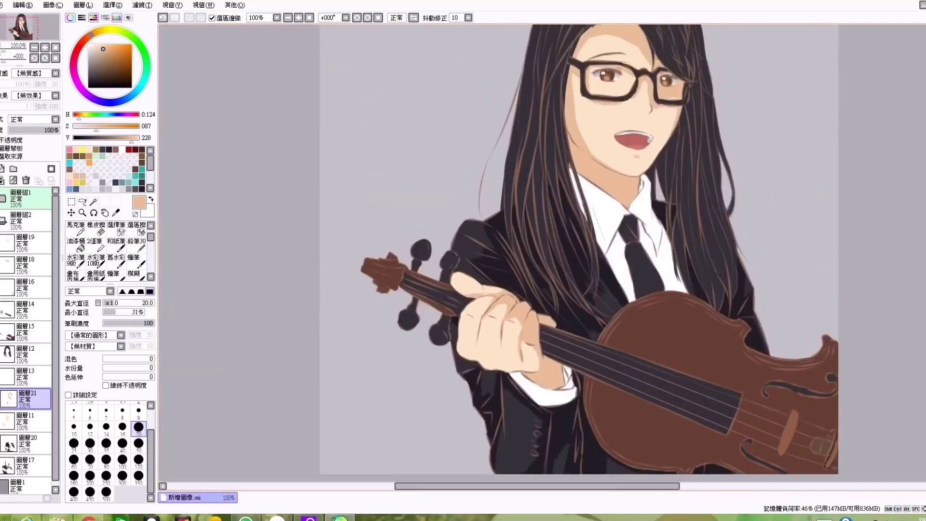
scroll(534, 187, "down", 1)
left_click(3, 169)
left_click(534, 188, "alt")
scroll(534, 187, "up", 2)
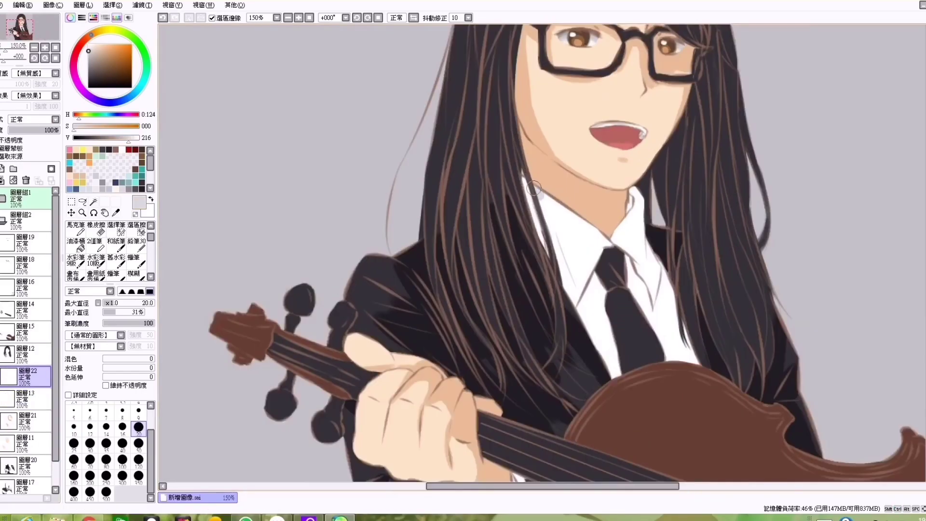
left_click_drag(534, 187, 610, 244)
left_click_drag(622, 191, 639, 256)
left_click_drag(530, 193, 569, 296)
left_click_drag(554, 217, 583, 320)
left_click_drag(651, 227, 661, 289)
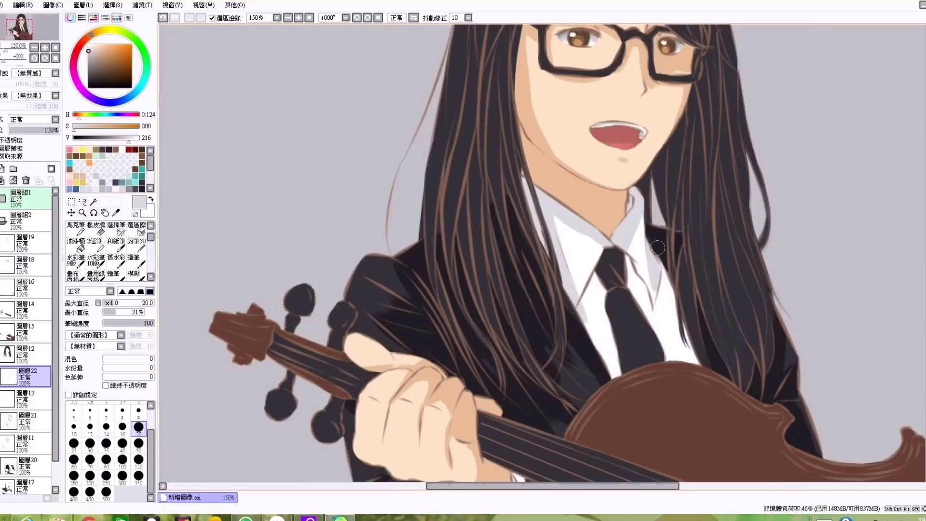
Step: Shade the shirt front beside the tie and the shirt cuff in grey
left_click_drag(600, 263, 586, 337)
mouse_move(627, 251)
left_mouse_down()
mouse_move(631, 283)
mouse_move(610, 345)
left_mouse_up()
left_click_drag(617, 303, 602, 376)
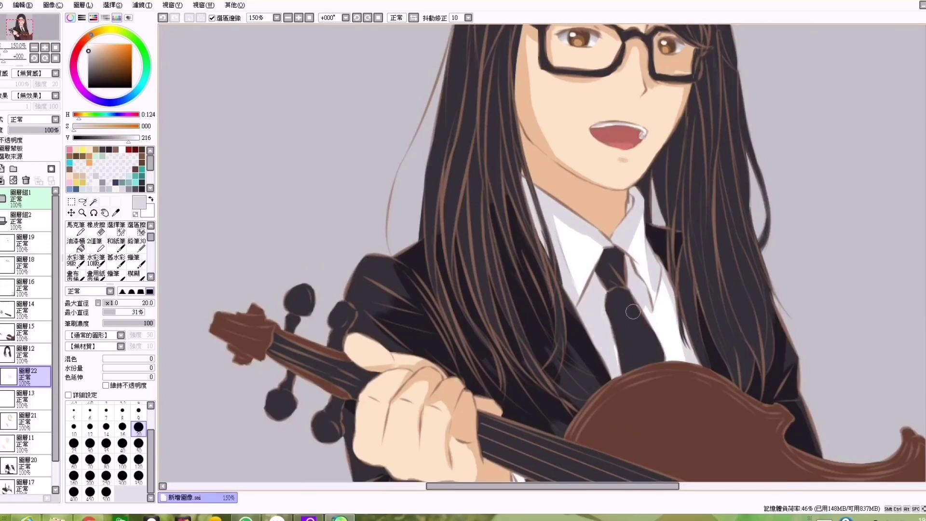
scroll(683, 304, "down", 1)
left_click_drag(684, 304, 715, 276)
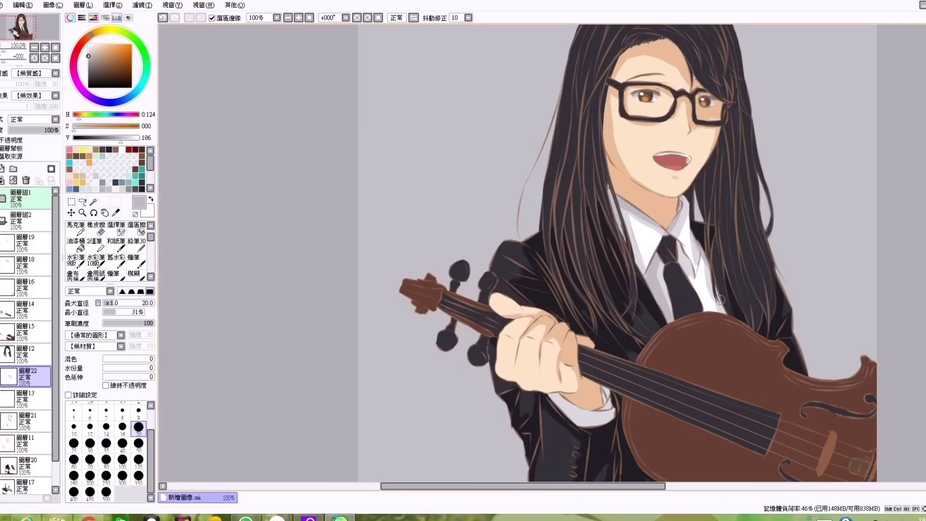
Step: Switch to the jacket shadow layer 圖層20 and shade the tie in near-black
left_click(559, 214, "ctrl")
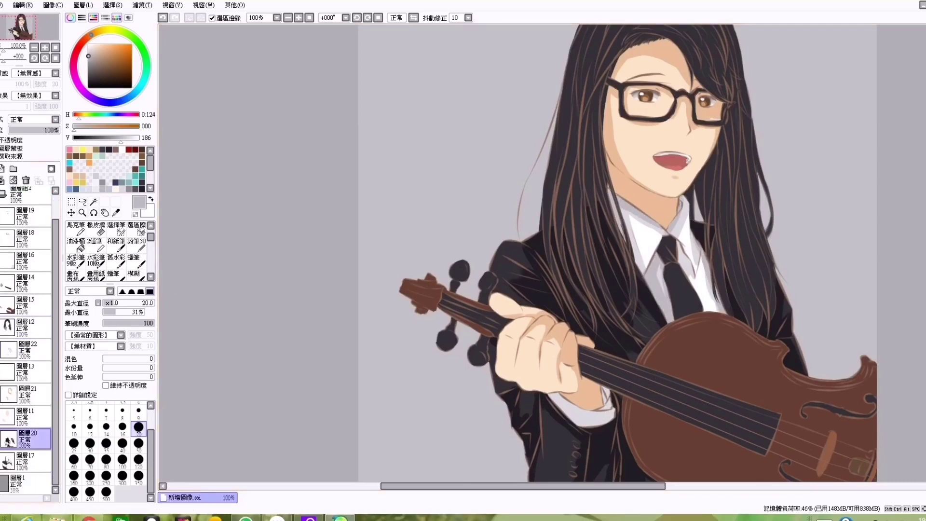
left_click(649, 246, "alt")
scroll(674, 264, "up", 1)
scroll(674, 264, "down", 2)
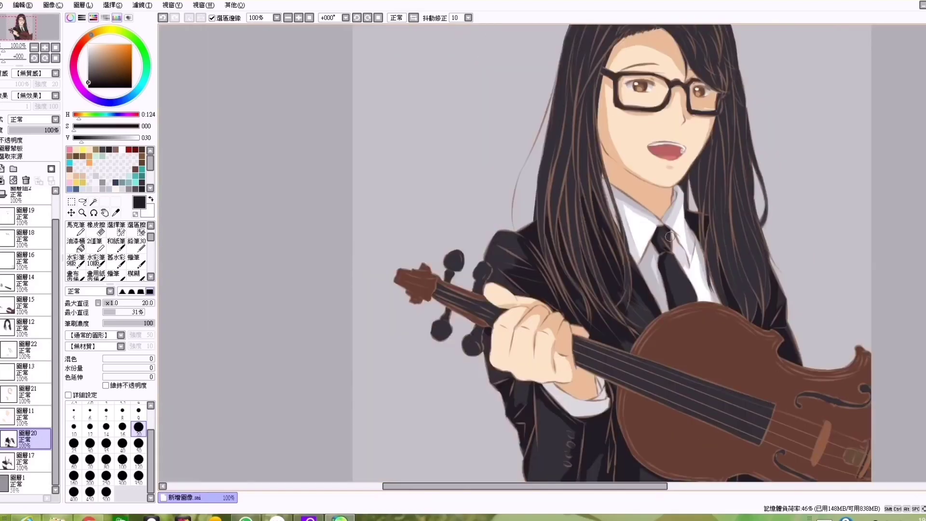
Step: Add layer 圖層23 above 圖層12 and shade the right-hand hair strands and the fringe in near-black with the size 50 brush
left_click(2, 168)
scroll(615, 198, "up", 1)
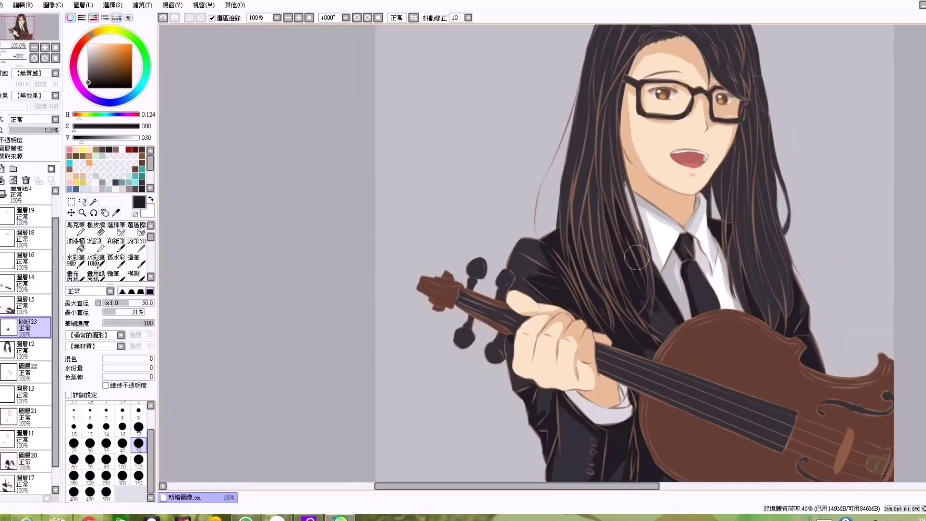
scroll(615, 198, "up", 1)
left_click_drag(790, 280, 820, 410)
mouse_move(844, 258)
left_mouse_down()
mouse_move(829, 381)
mouse_move(844, 391)
left_mouse_up()
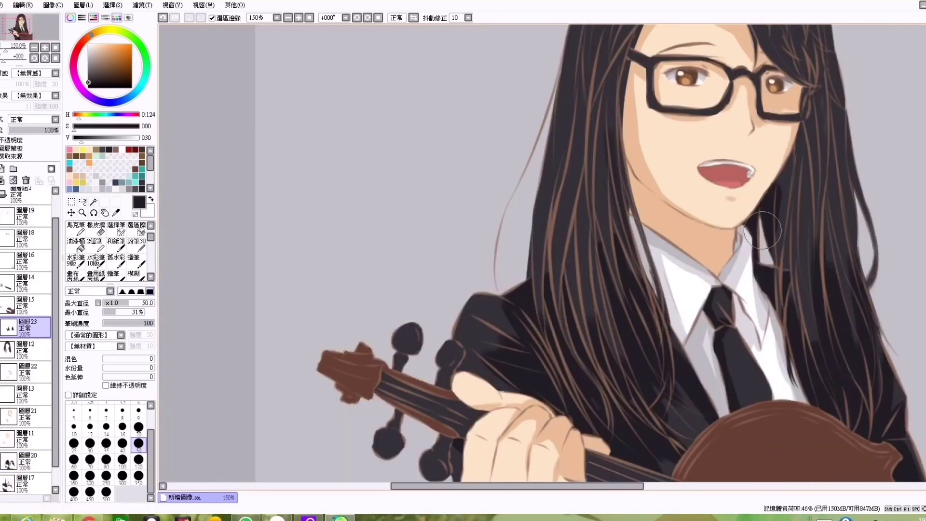
left_click_drag(786, 149, 753, 263)
scroll(794, 138, "down", 1)
scroll(910, 205, "up", 1)
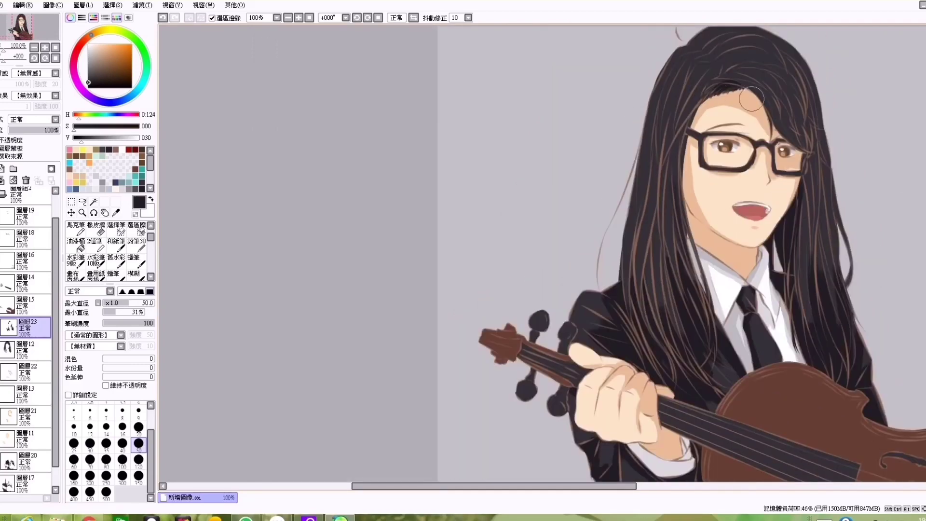
left_click_drag(791, 113, 808, 149)
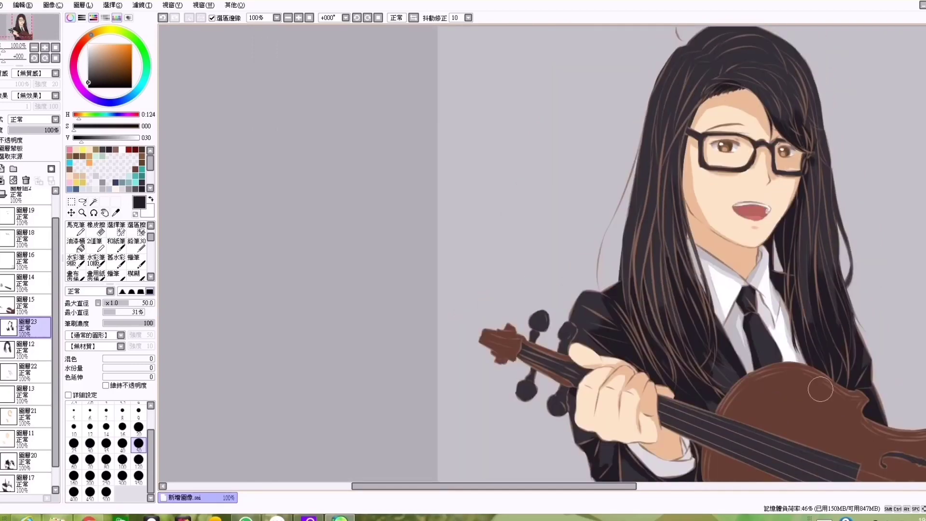
Step: Shade the left-hand hair strands, the crown and the remaining right-hand strands in near-black
left_click_drag(688, 241, 680, 280)
left_click_drag(683, 214, 671, 294)
left_click_drag(639, 234, 619, 309)
left_click_drag(663, 272, 647, 330)
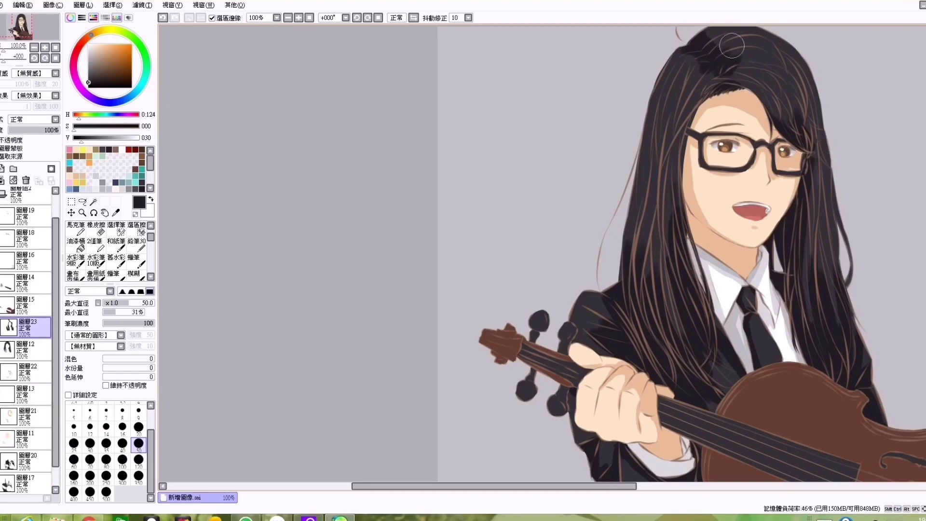
scroll(661, 366, "right", 3)
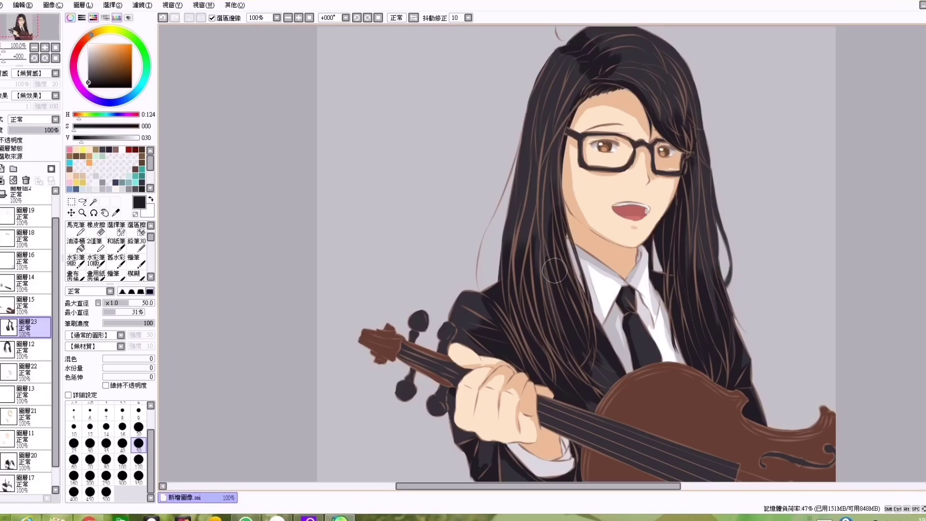
left_click_drag(520, 244, 525, 185)
left_click_drag(714, 244, 713, 323)
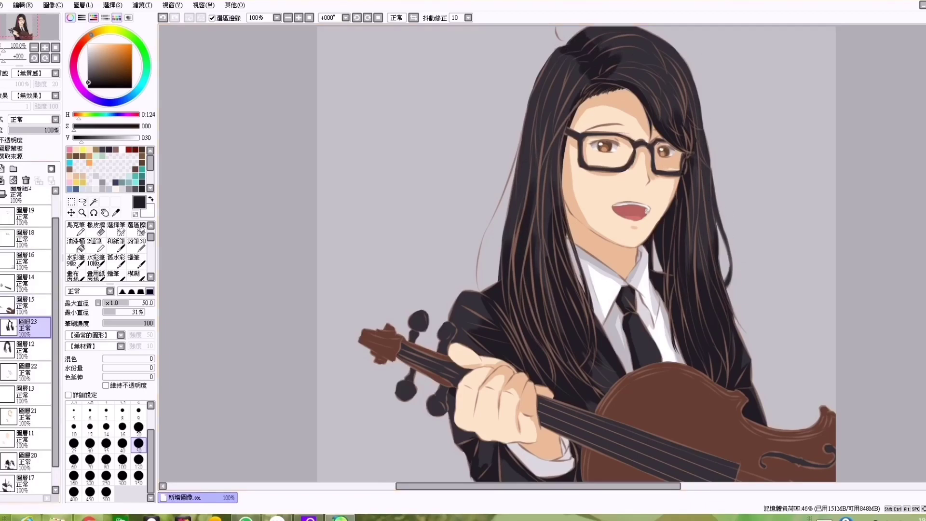
Step: Add layer 圖層24 above 圖層23 and deepen the hair shadows at the lower strands, behind the neck and at the parting with a darker black
key("ctrl+shift+n")
left_click_drag(545, 321, 539, 270)
left_click_drag(700, 309, 709, 370)
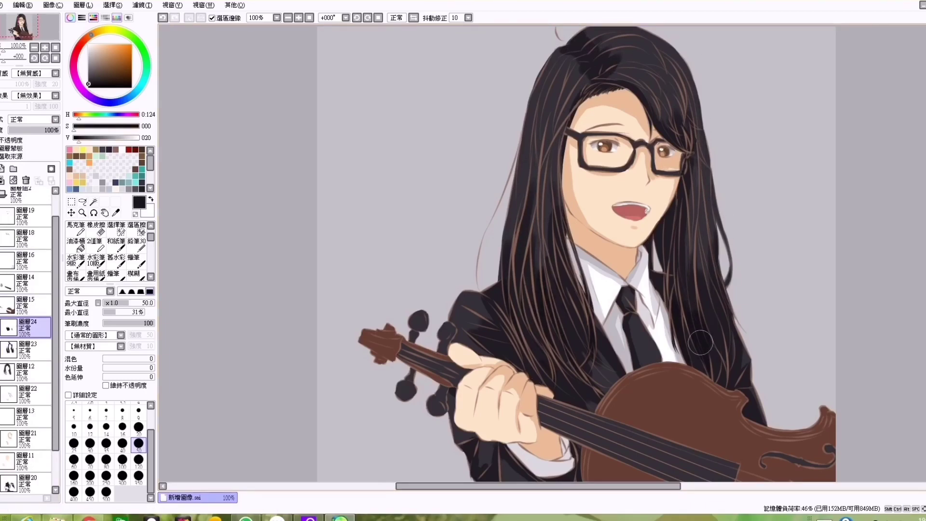
left_click_drag(664, 268, 666, 215)
left_click_drag(572, 59, 630, 85)
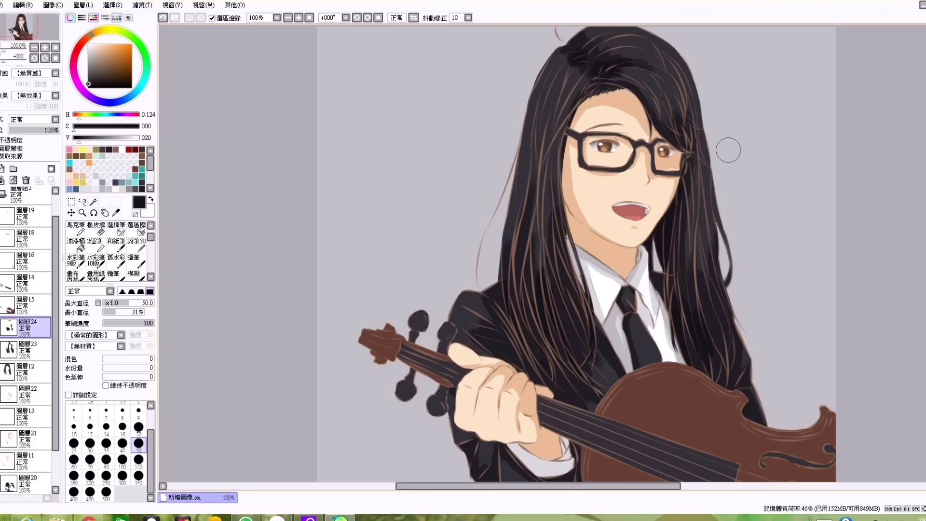
Step: Add layer 圖層25 above 圖層24 and paint dark grey highlights on the upper left-hand hair with the size 20 brush
left_click(93, 137)
key("ctrl+shift+n")
left_click(138, 427)
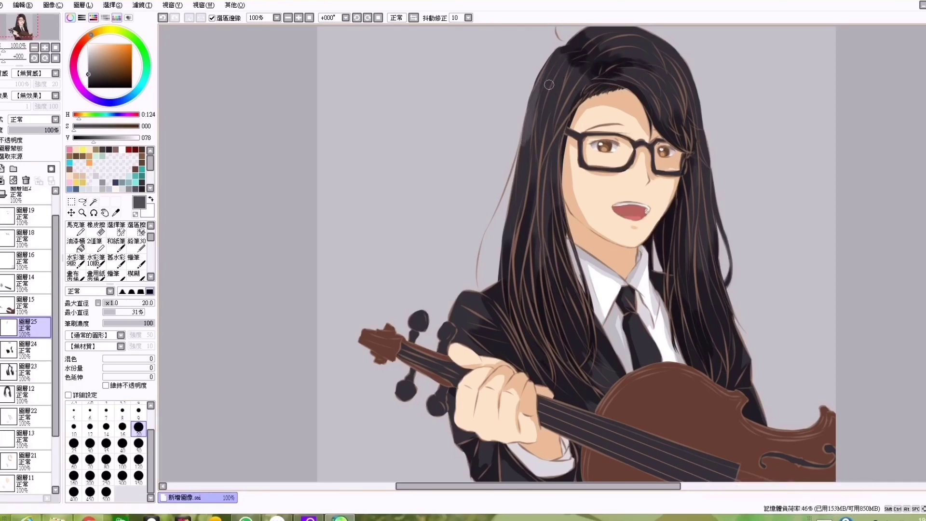
left_click_drag(549, 84, 554, 130)
scroll(547, 161, "up", 1)
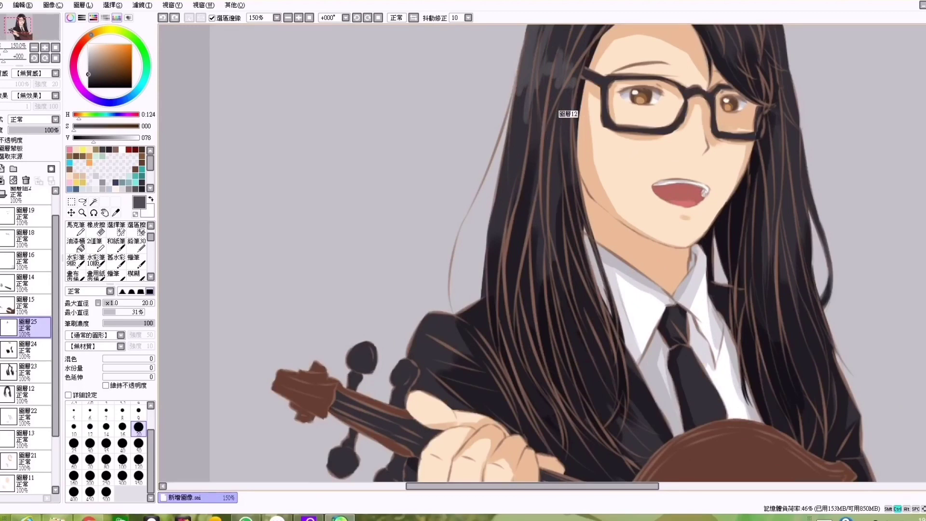
Step: Paint finer grey highlights along the left-hand hair strands beside the face and neck with the size 9 brush
key("bracketleft")
key("bracketleft")
key("bracketleft")
key("bracketleft")
key("bracketleft")
key("ctrl")
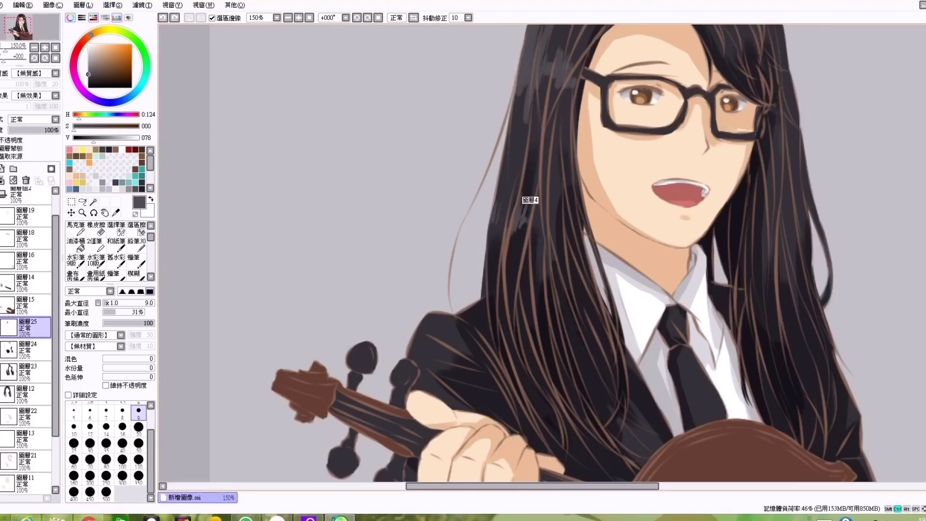
scroll(535, 222, "down", 2)
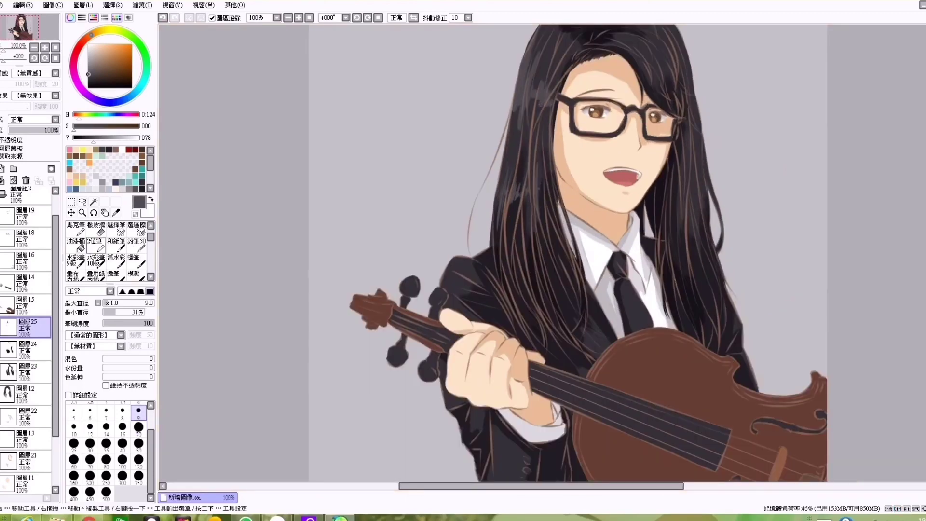
key("ctrl+t")
scroll(748, 201, "up", 1)
key("Return")
scroll(749, 201, "up", 1)
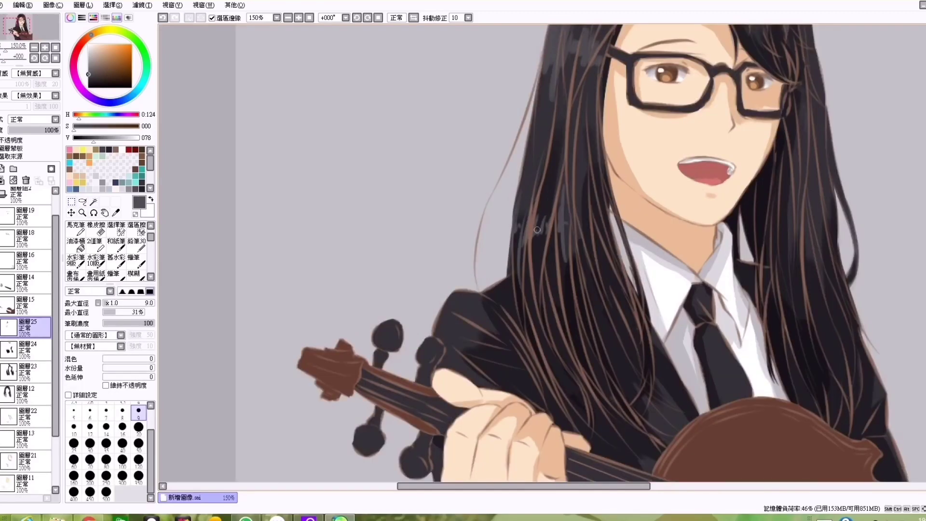
Step: Paint grey highlights across the crown and on the right-hand hair ends, enlarging the brush to size 14
scroll(749, 201, "down", 1)
scroll(749, 201, "down", 1)
scroll(722, 95, "up", 1)
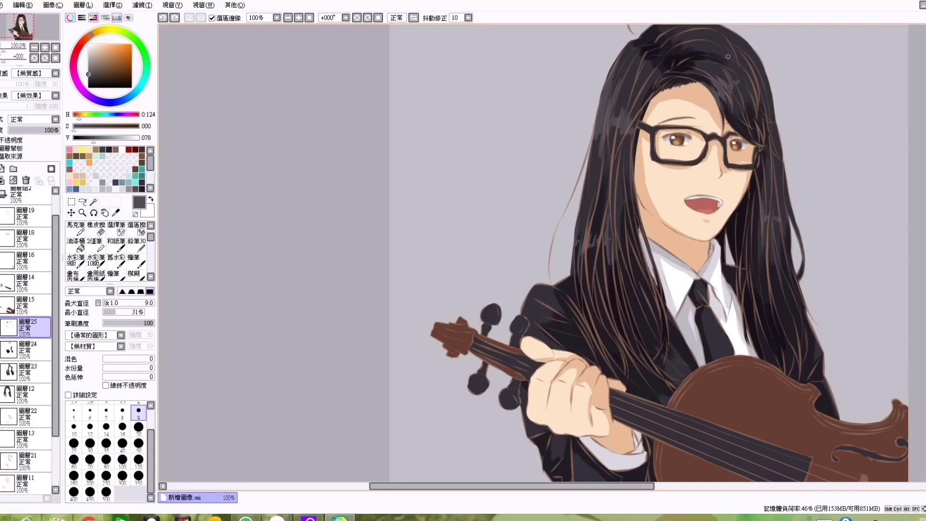
key("bracketright")
key("bracketright")
key("bracketright")
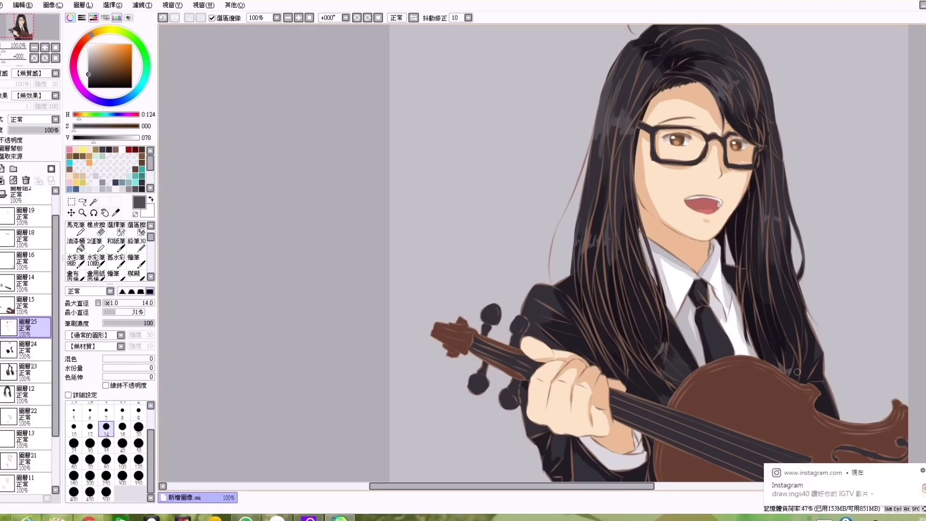
Step: Soften the grey hair highlights with the 模糊 blur tool at size 20
key("b")
scroll(746, 337, "up", 2)
scroll(686, 360, "down", 2)
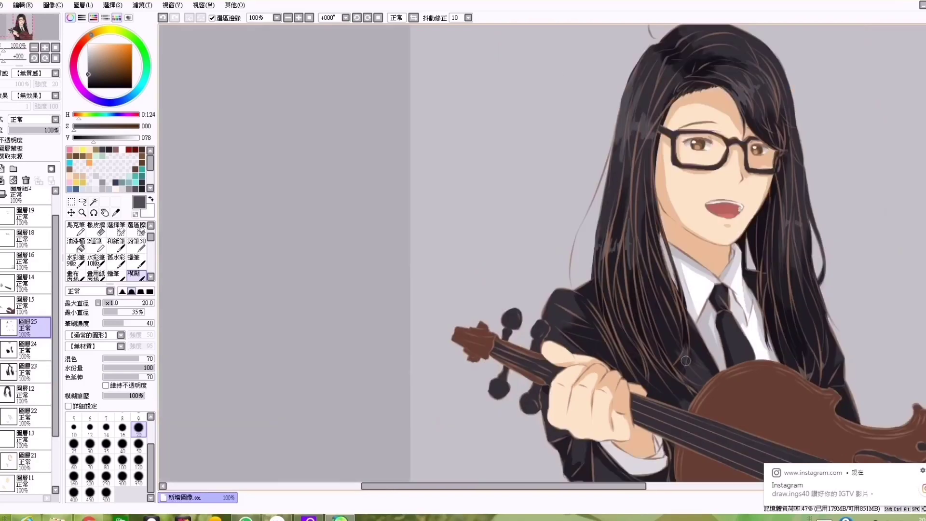
scroll(786, 313, "down", 1)
Step: Add layer 圖層26 above 圖層15 and paint a dark brown shadow along the violin body's lower edge with the size 50 brush
key("n")
key("ctrl+shift+n")
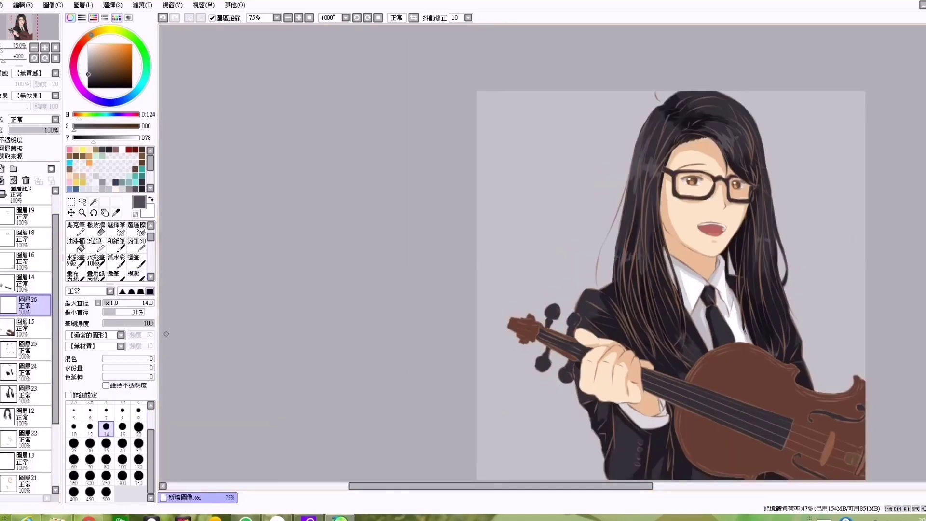
left_click(91, 138)
left_click(139, 443)
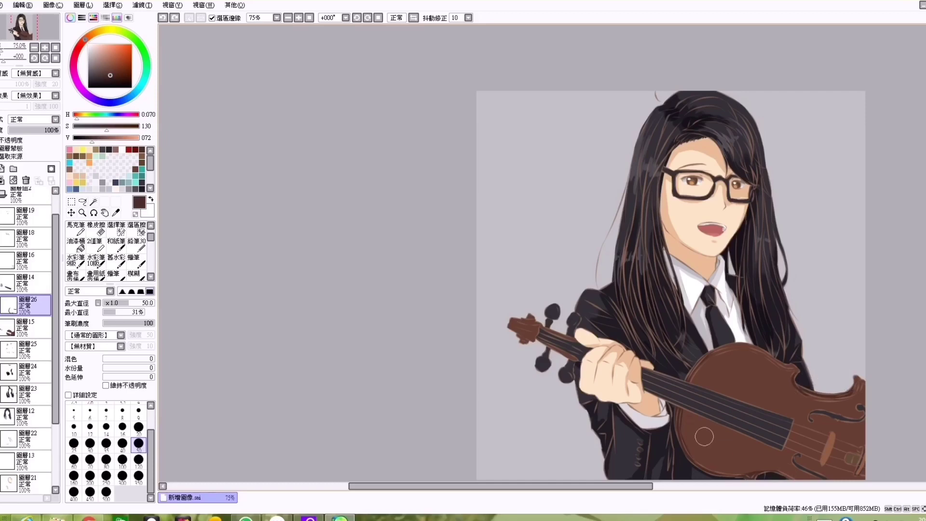
Step: Shade the violin's scroll and neck in dark brown with the size 9 brush, trimming the excess with the eraser
scroll(704, 436, "up", 3)
scroll(393, 137, "down", 2)
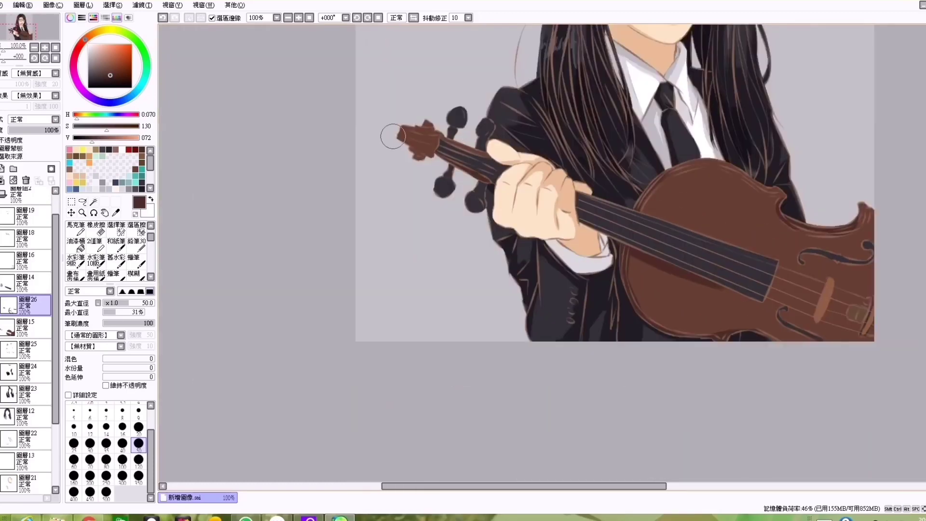
left_click(138, 410)
scroll(424, 126, "up", 2)
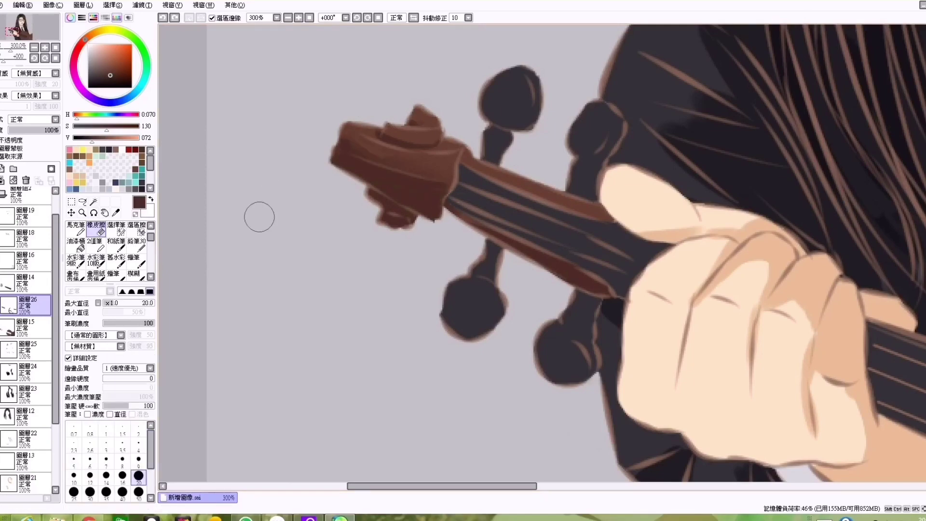
scroll(352, 152, "down", 3)
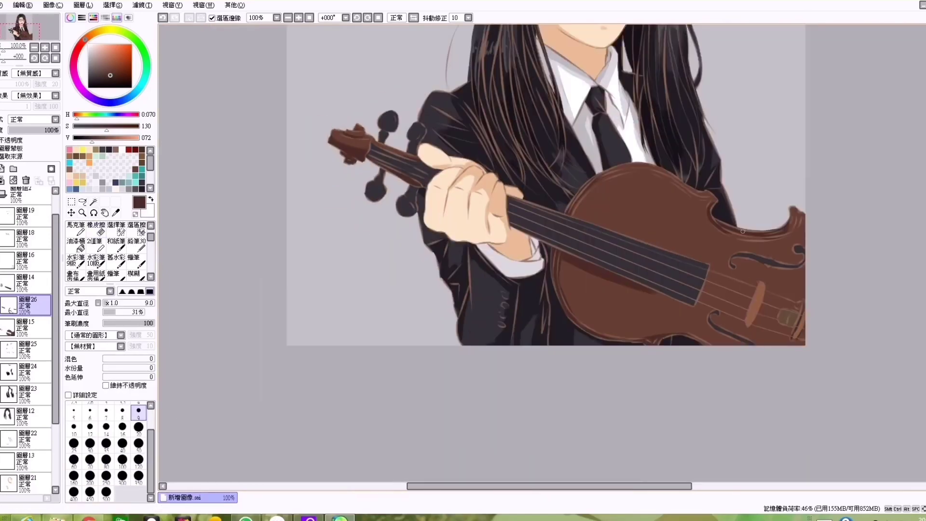
Step: Shade the violin body below the fingerboard, strings and bridge in dark brown with the size 9 brush
scroll(642, 304, "up", 2)
scroll(642, 304, "up", 1)
scroll(742, 329, "down", 1)
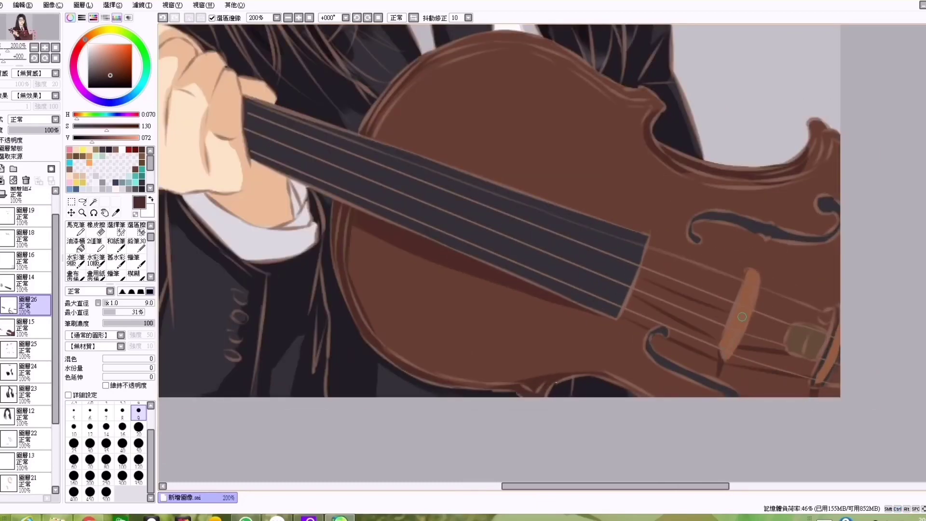
Step: Paint dark brown shadows along the violin body's upper edge with the size 35 brush and soften them with the size 50 模糊 tool
scroll(747, 299, "down", 2)
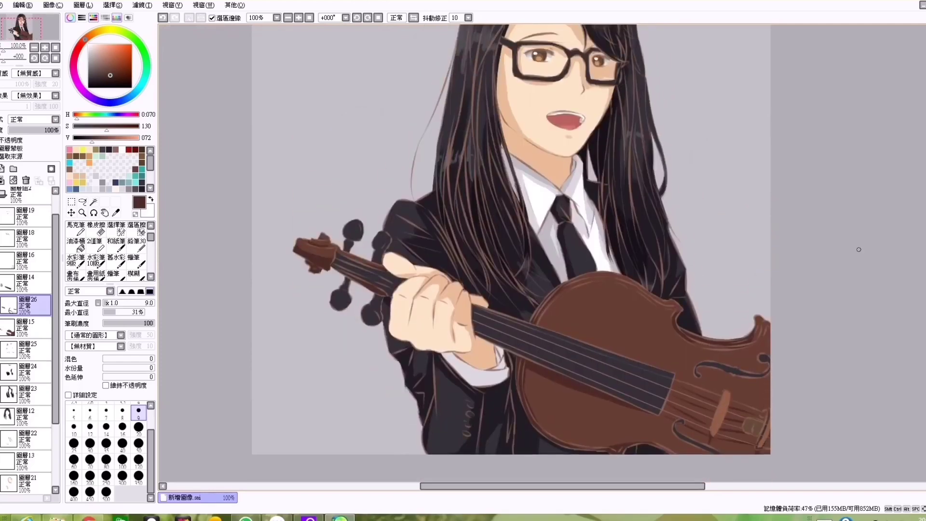
left_click(106, 443)
scroll(581, 370, "down", 1)
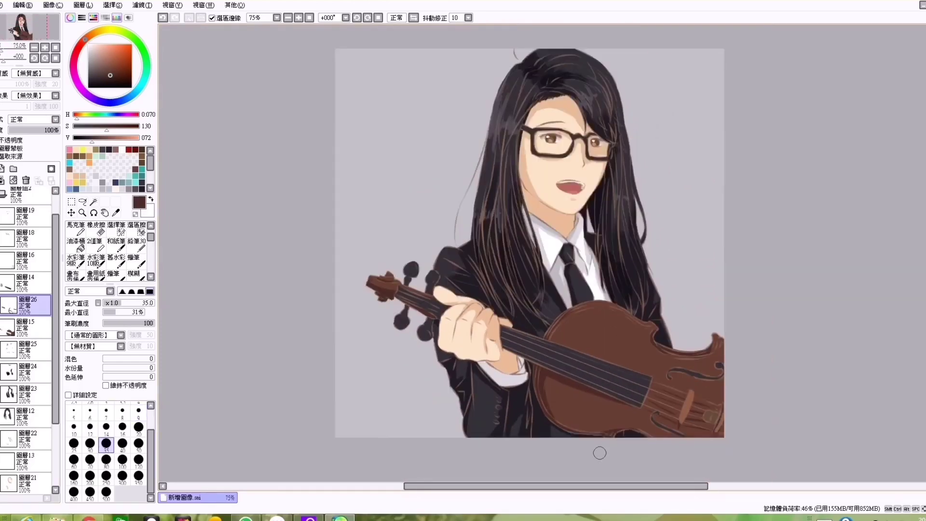
scroll(555, 314, "up", 4)
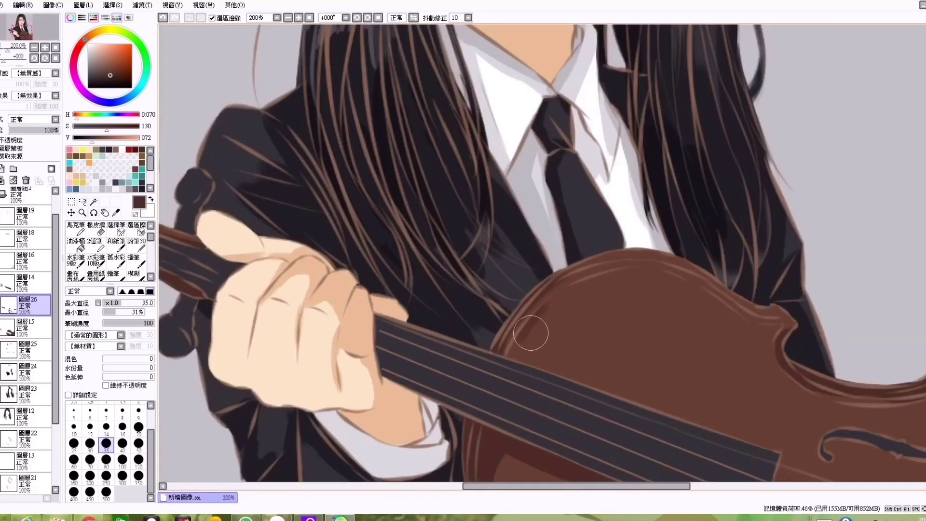
scroll(544, 325, "down", 2)
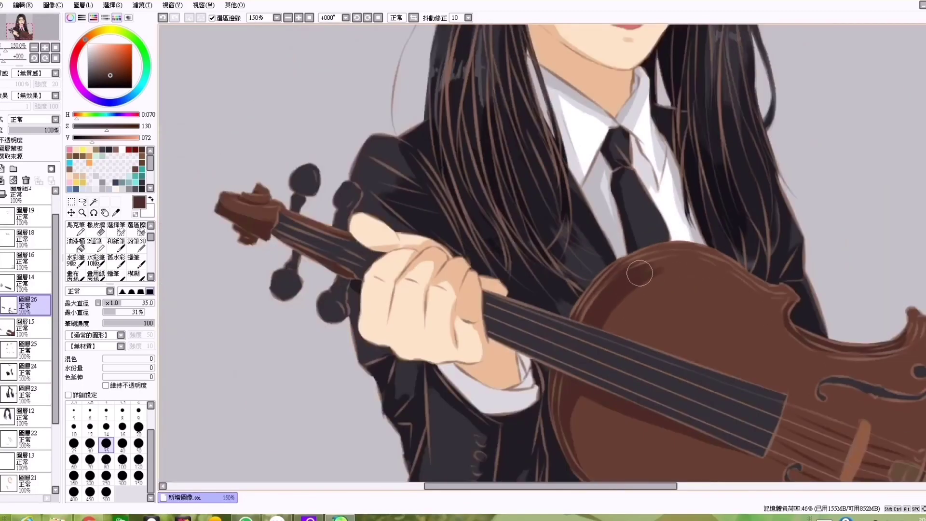
left_click_drag(733, 284, 698, 282)
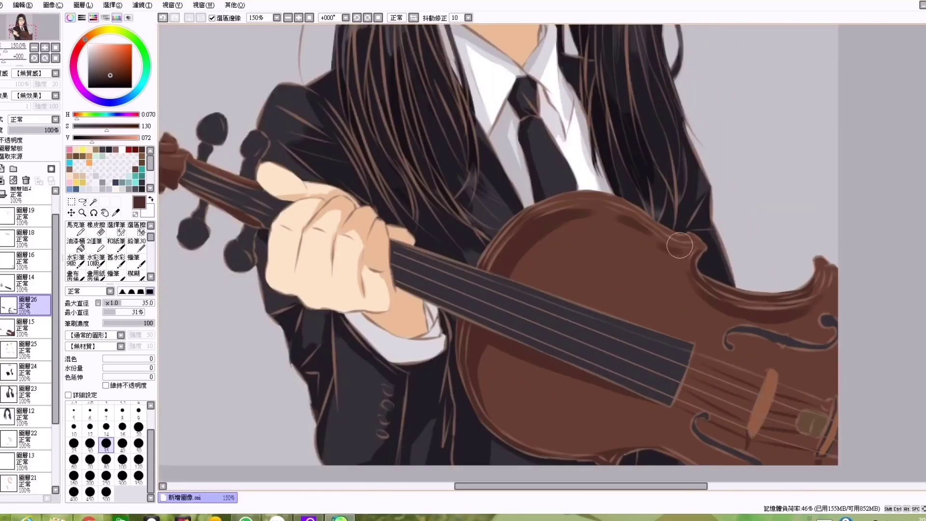
key("b")
scroll(668, 254, "down", 2)
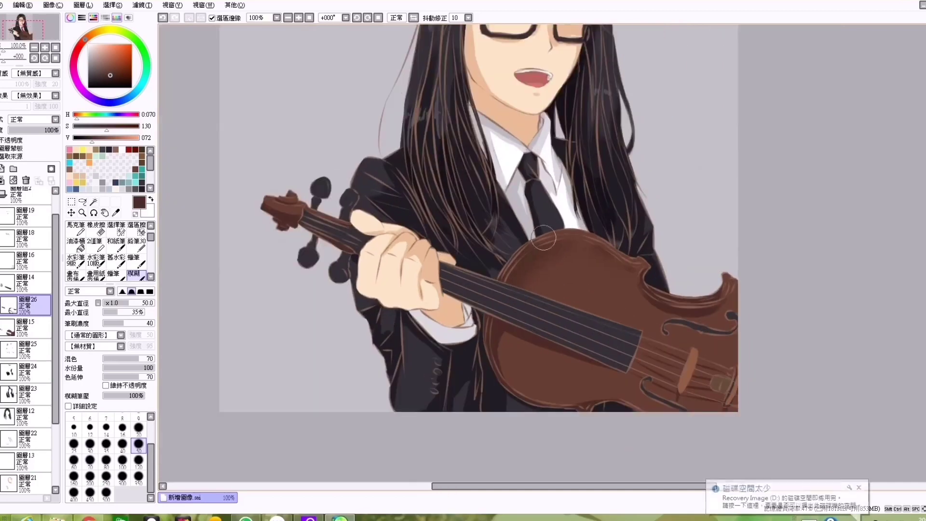
key("e")
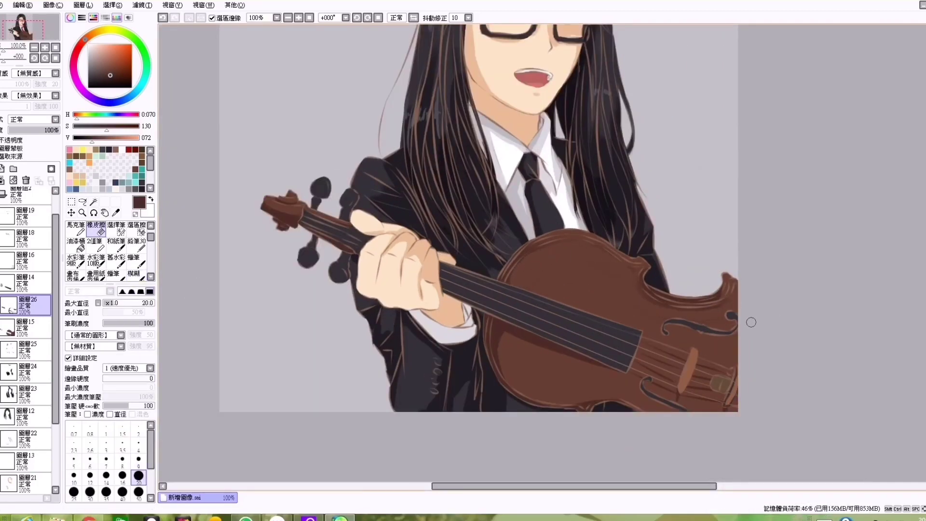
Step: Add a layer above 圖層26 and paint reddish-brown highlights on the violin's upper body and around the bridge with the size 120 brush
key("b")
key("n")
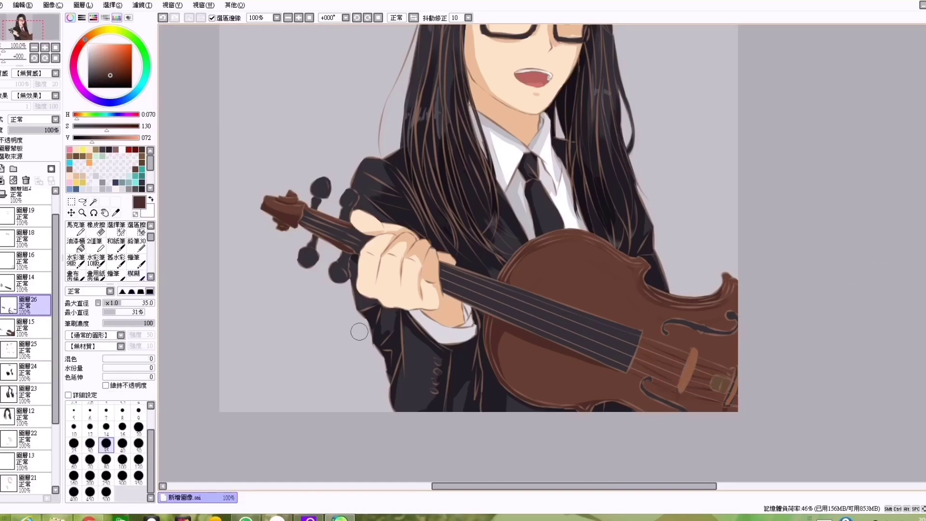
left_click(355, 327, "alt")
left_click(138, 459)
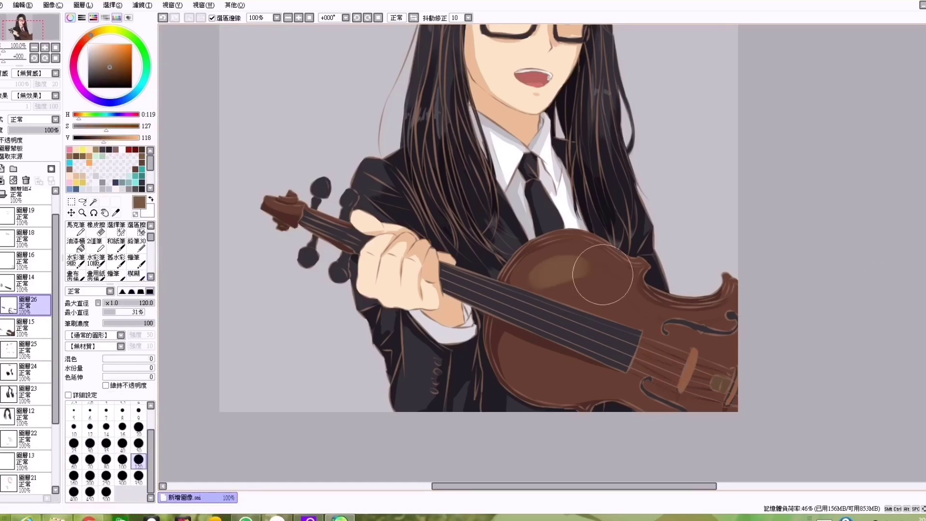
left_click(584, 270, "alt")
key("ctrl+shift+n")
left_click_drag(535, 270, 598, 265)
left_click_drag(666, 338, 718, 347)
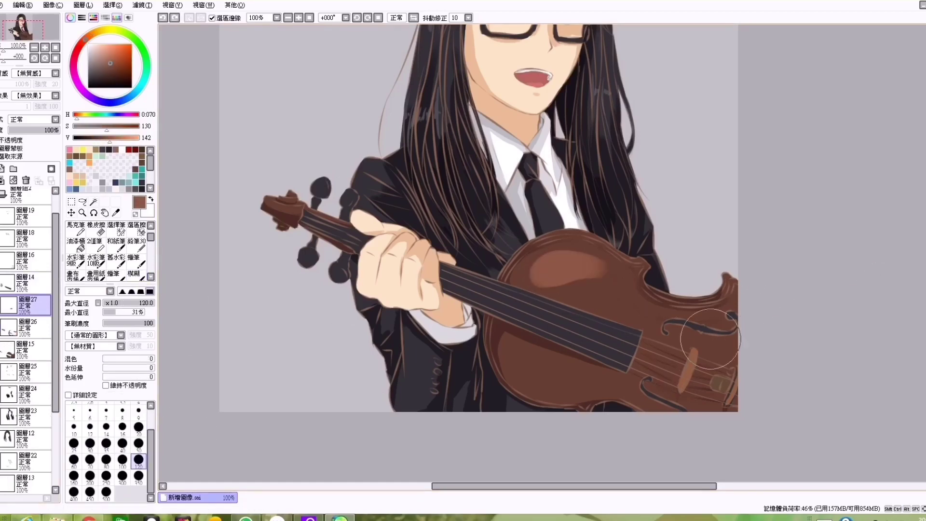
left_click_drag(685, 319, 748, 341)
left_click_drag(627, 314, 743, 338)
Step: Try to blur the violin body's highlights with the 模糊 tool at size 500 inside a rectangular selection
key("b")
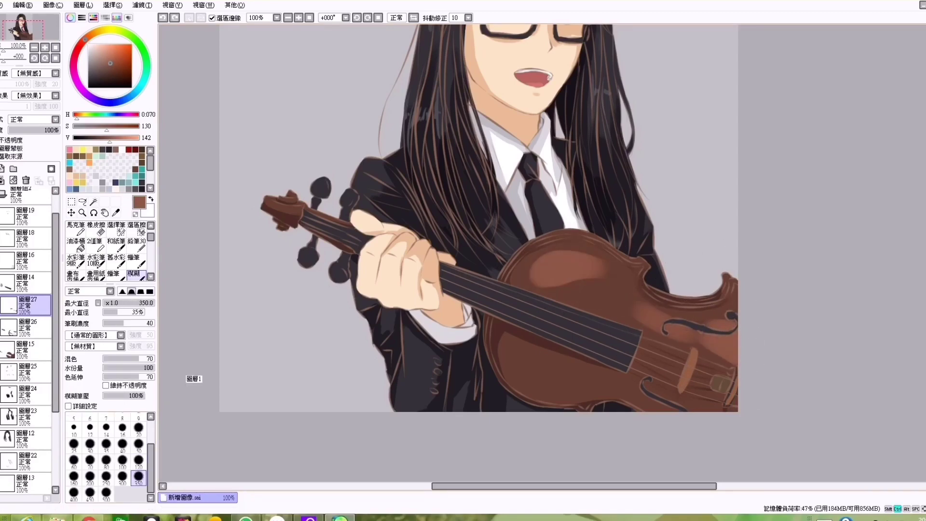
scroll(578, 270, "up", 3)
scroll(562, 318, "down", 3)
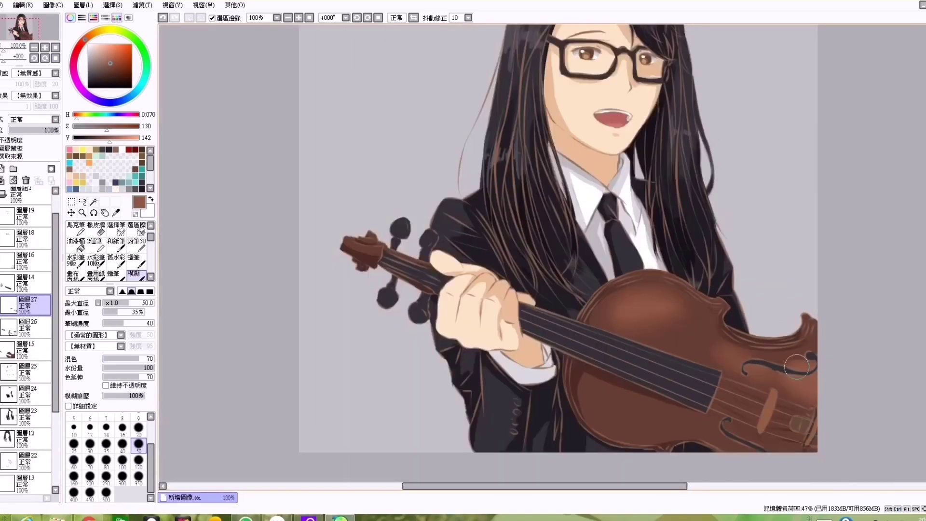
key("m")
left_click_drag(553, 241, 817, 440)
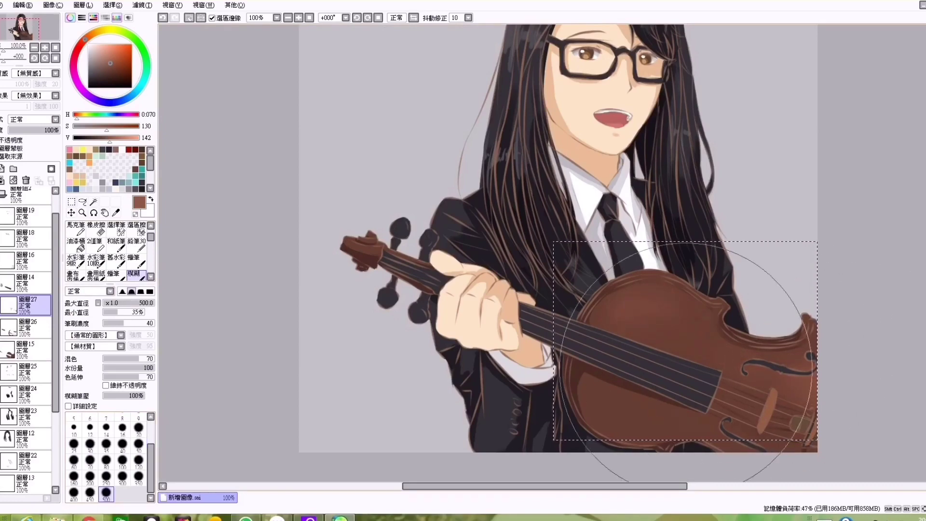
key("ctrl+d")
key("b")
Step: Soften the reddish-brown highlights on the violin body with the 模糊 tool at density 58, using sizes 100 and 50
scroll(646, 309, "up", 2)
key("b")
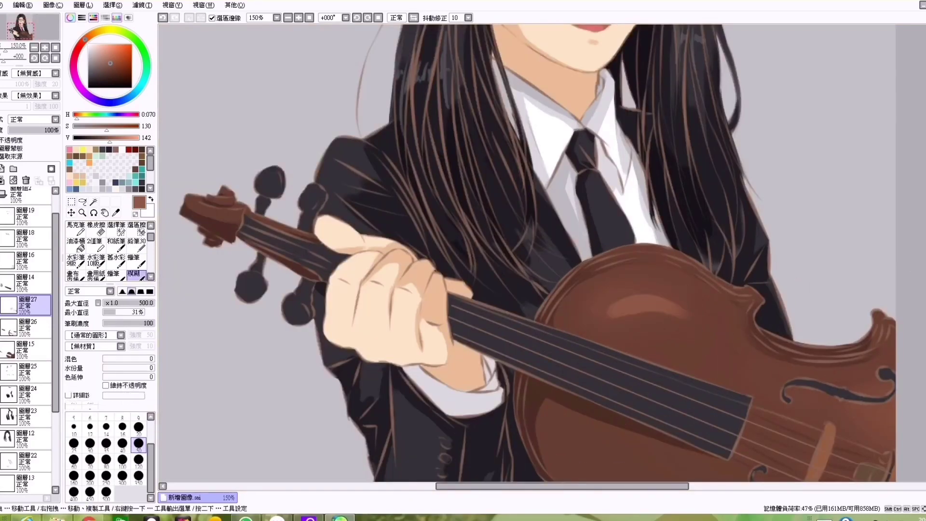
scroll(697, 321, "down", 2)
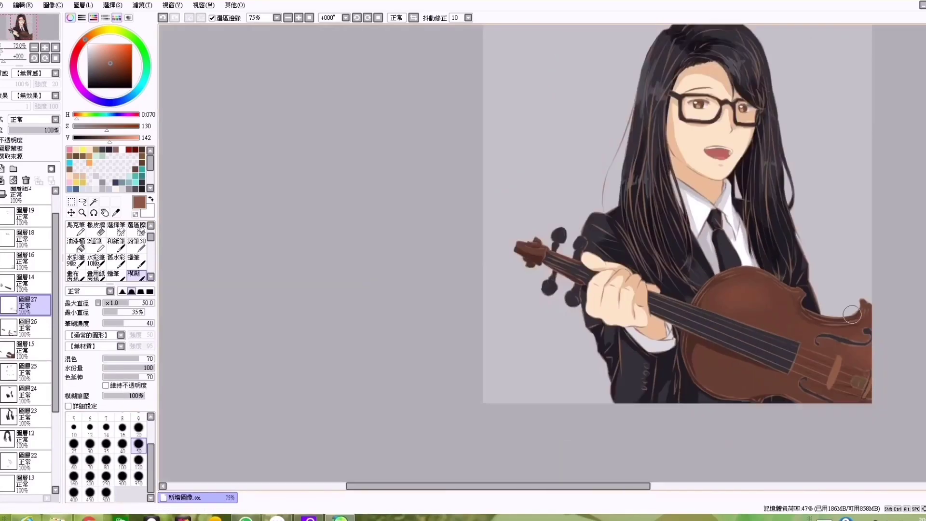
scroll(696, 320, "up", 1)
key("b")
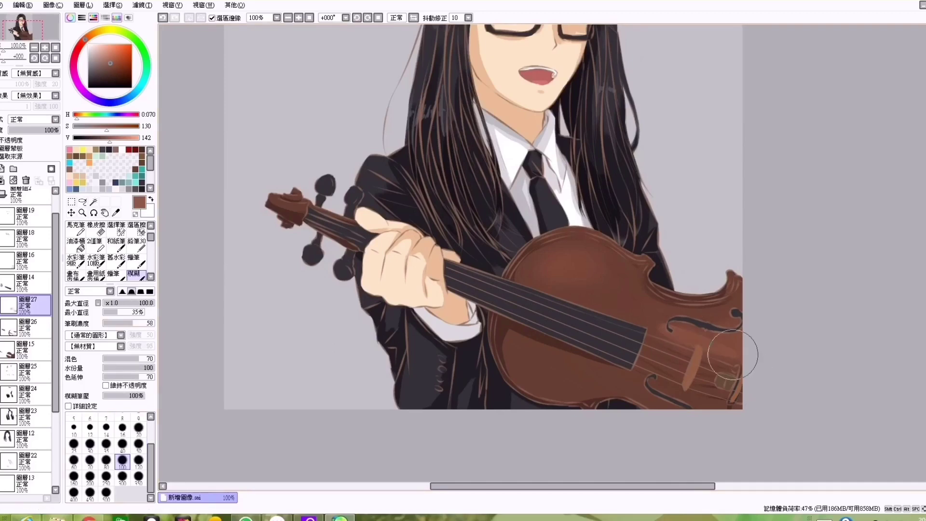
scroll(731, 335, "up", 1)
key("bracketleft")
key("bracketleft")
key("bracketleft")
key("bracketleft")
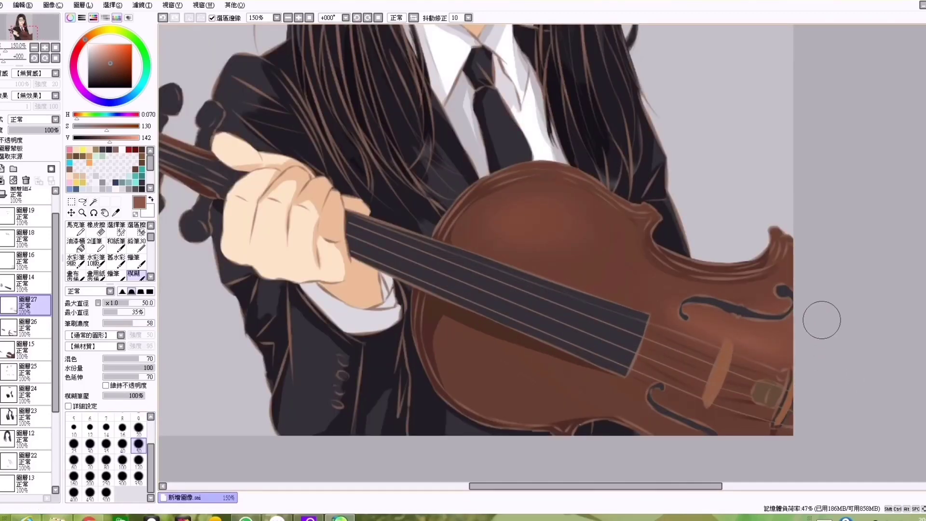
Step: Paint a reddish-brown highlight on the violin body below the fingerboard with the size 50 brush and blur it with the 模糊 tool
scroll(828, 234, "down", 2)
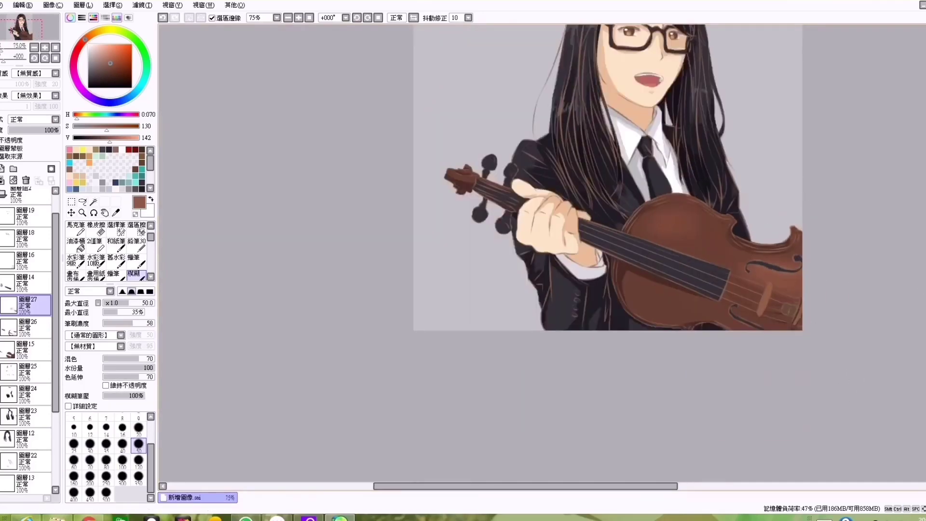
key("n")
scroll(755, 387, "up", 1)
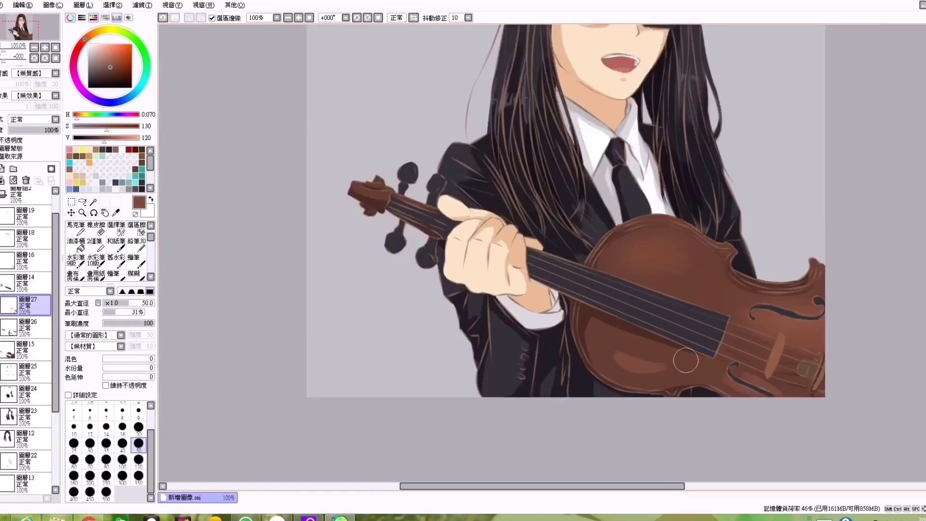
key("b")
scroll(629, 356, "up", 2)
key("bracketleft")
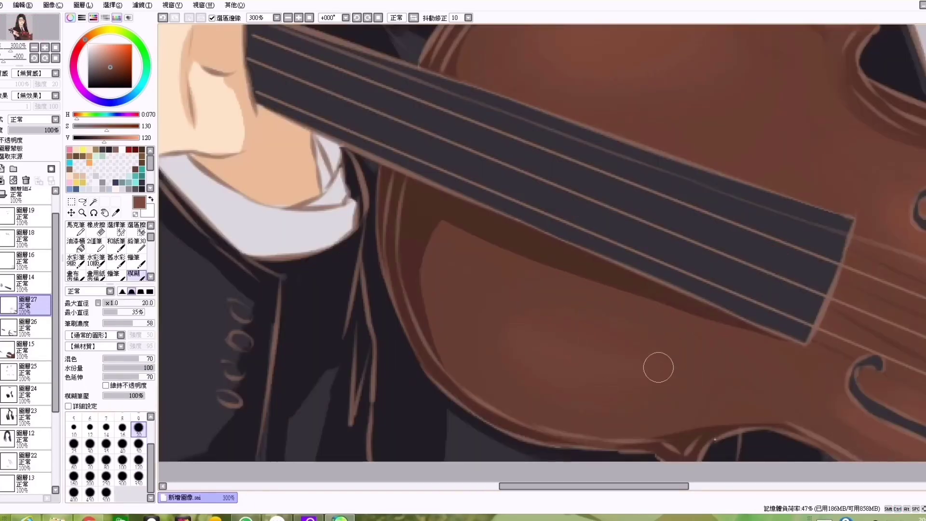
Step: Add a layer above 圖層14 and shade the violin's fingerboard and tuning pegs in near-black with the size 50 brush
scroll(657, 368, "down", 3)
left_click_drag(633, 486, 684, 486)
left_click(25, 280)
left_click(3, 169)
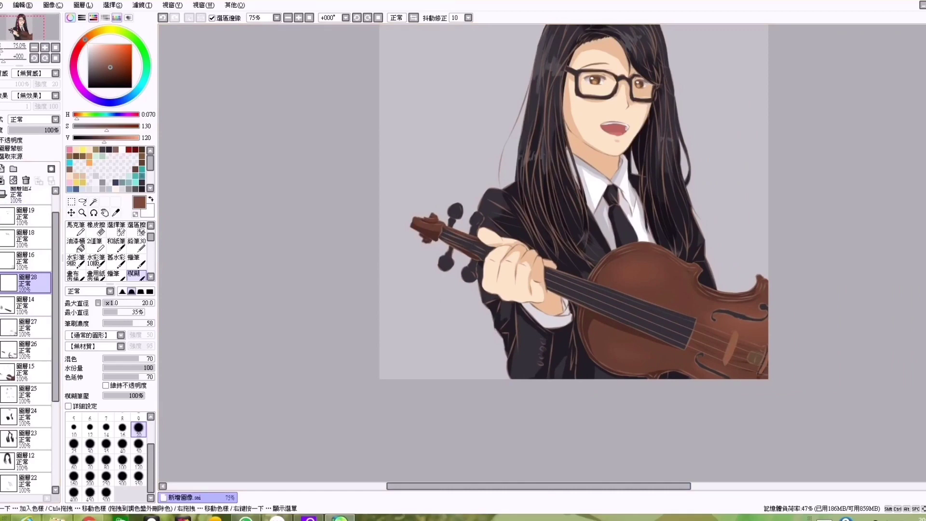
key("n")
scroll(335, 289, "up", 2)
scroll(560, 184, "down", 1)
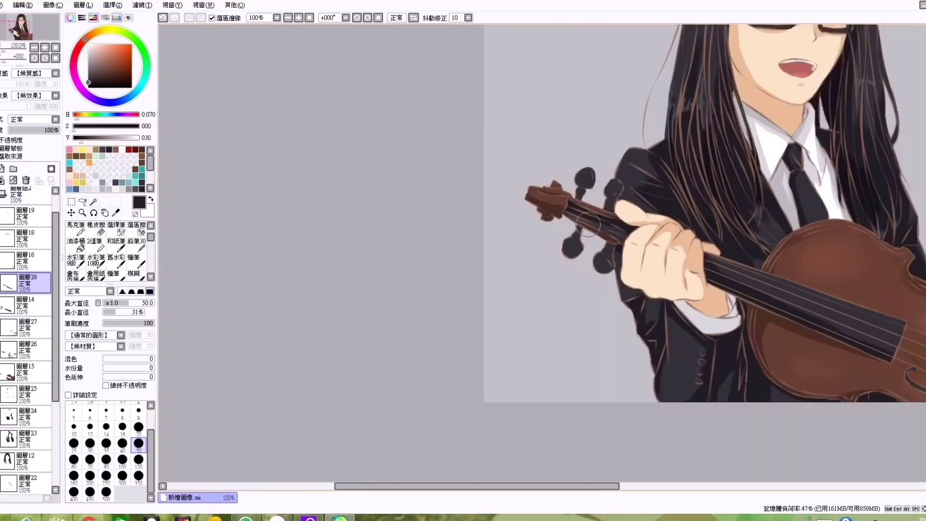
scroll(579, 192, "up", 2)
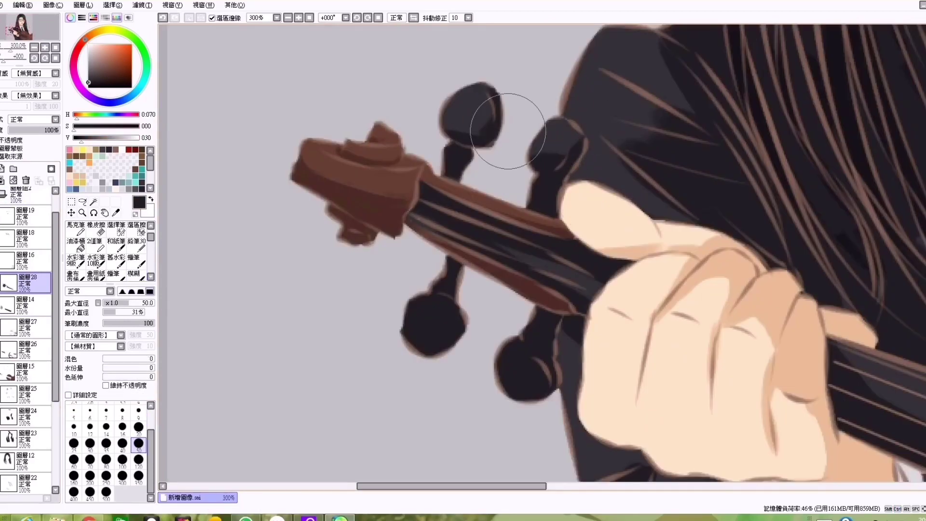
scroll(497, 113, "down", 3)
scroll(687, 251, "up", 3)
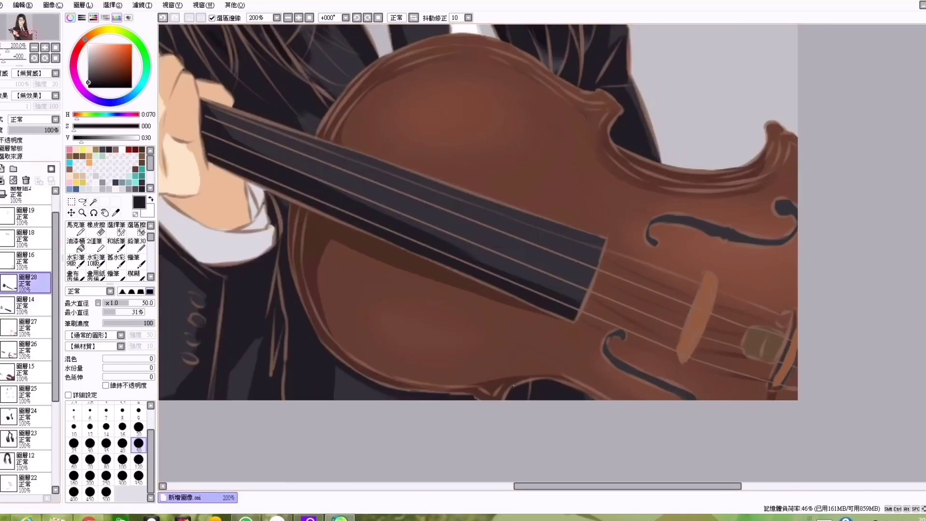
Step: Add a layer above 圖層16 and darken the violin's f-holes in near-black with the size 50 brush
left_click(24, 260)
left_click(3, 168)
scroll(784, 232, "down", 2)
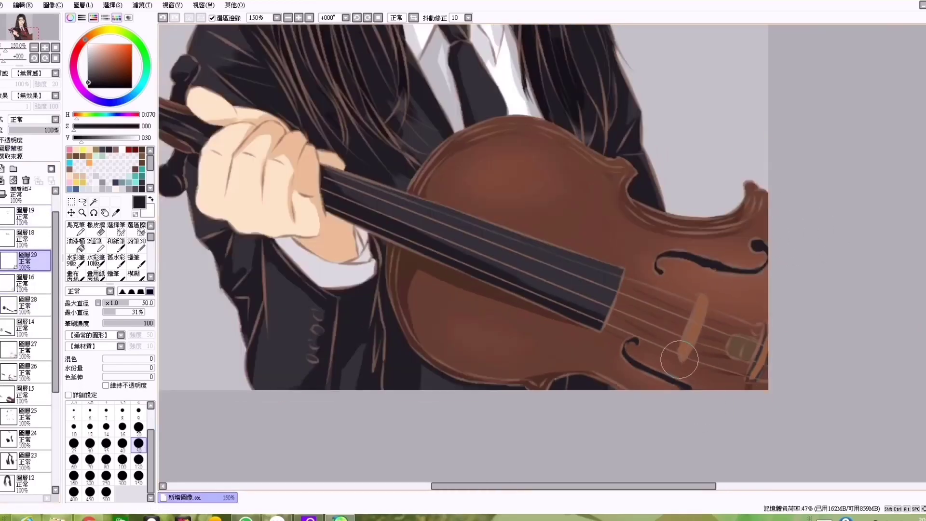
scroll(628, 336, "up", 2)
Step: Shade the violin's bridge and the dark and olive parts beside it in darker tones with the size 9 brush
left_click(628, 336, "alt")
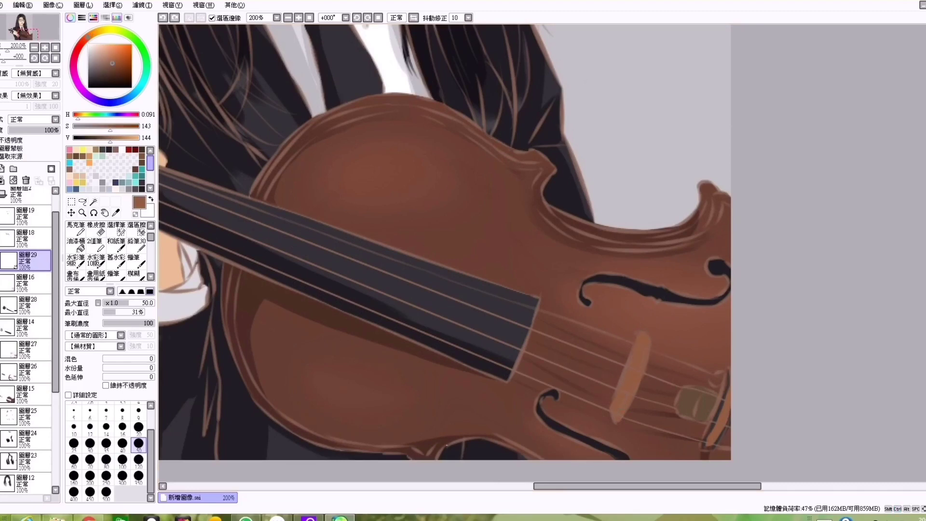
left_click(570, 340, "alt")
scroll(614, 368, "up", 1)
key("bracketleft")
key("bracketleft")
key("bracketleft")
key("bracketleft")
key("bracketleft")
key("bracketleft")
key("bracketleft")
key("bracketleft")
key("bracketleft")
key("bracketleft")
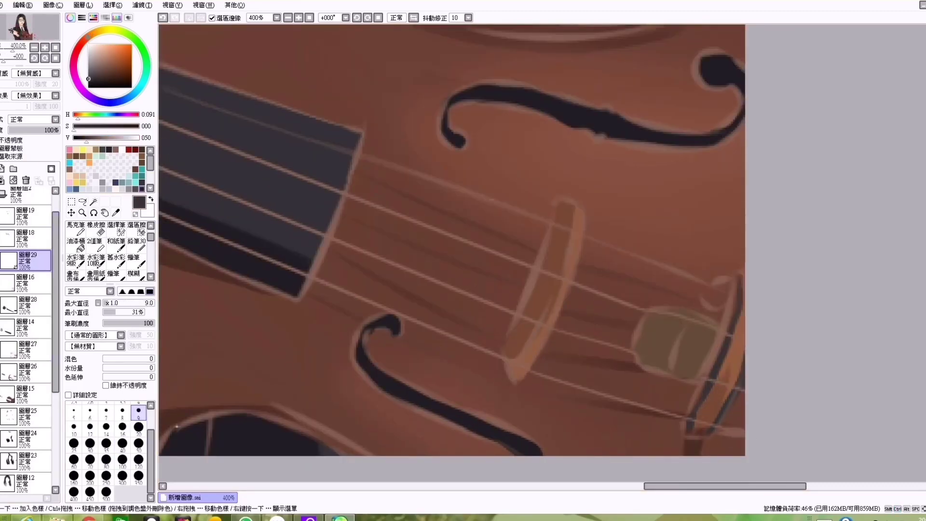
left_click(715, 362, "alt")
left_click_drag(727, 398, 736, 372)
left_click(653, 348, "alt")
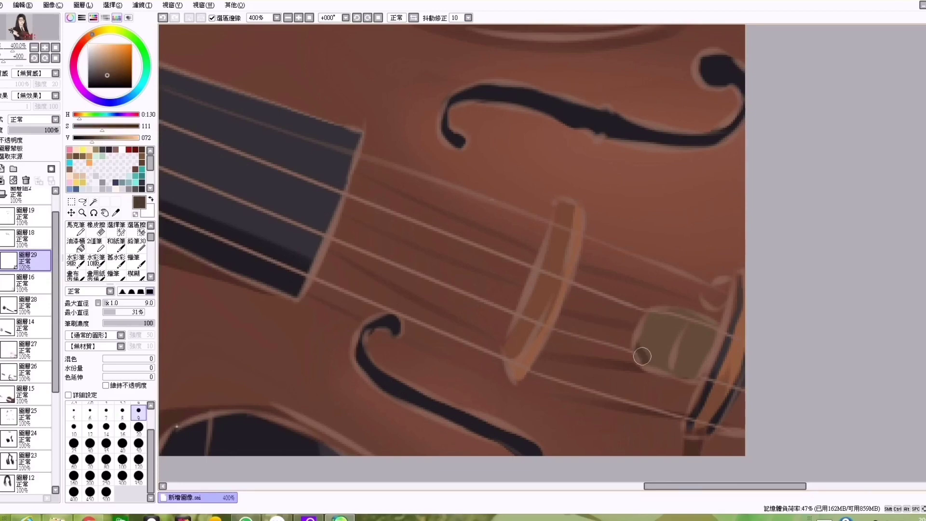
Step: Add grey highlights to the fingerboard on 圖層28 with the size 20 brush and soften them with the 模糊 tool
scroll(685, 374, "down", 5)
left_click(24, 306)
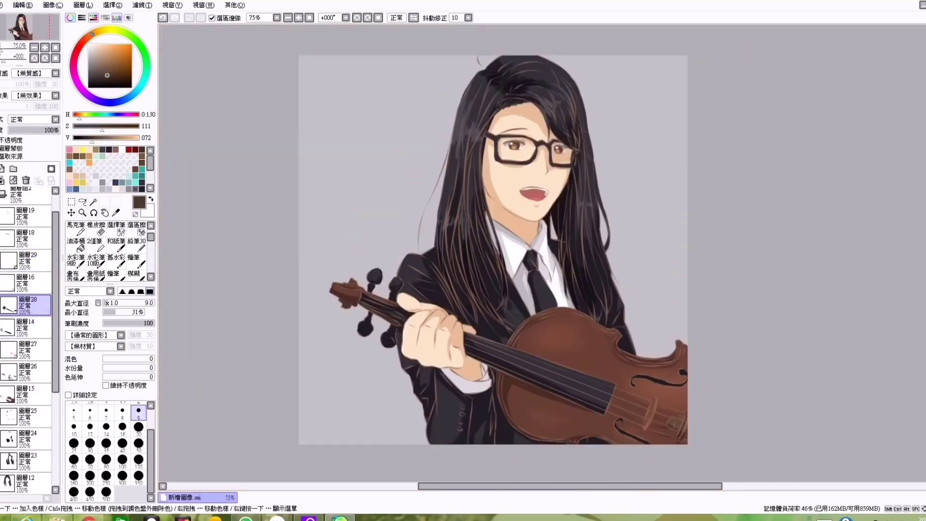
left_click(139, 427)
scroll(408, 319, "up", 2)
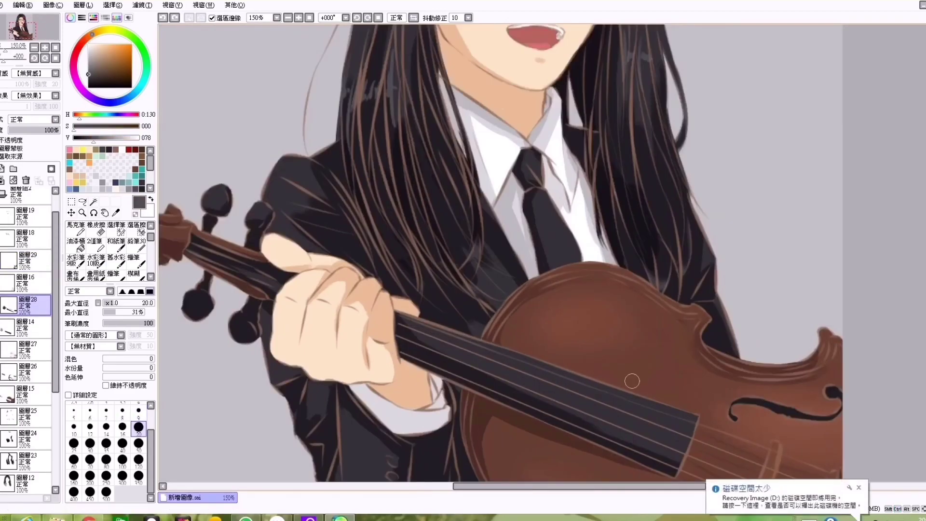
key("b")
scroll(680, 417, "down", 2)
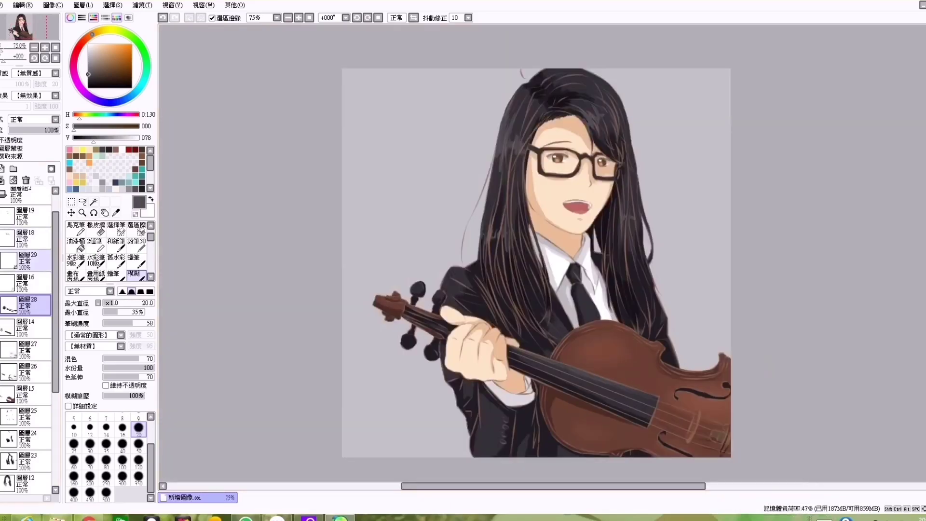
Step: Add a layer above 圖層18 and shade the glasses frame in near-black with the size 20 brush
left_click(24, 239)
left_click(2, 168)
key("n")
left_click(514, 154, "alt")
scroll(508, 139, "up", 4)
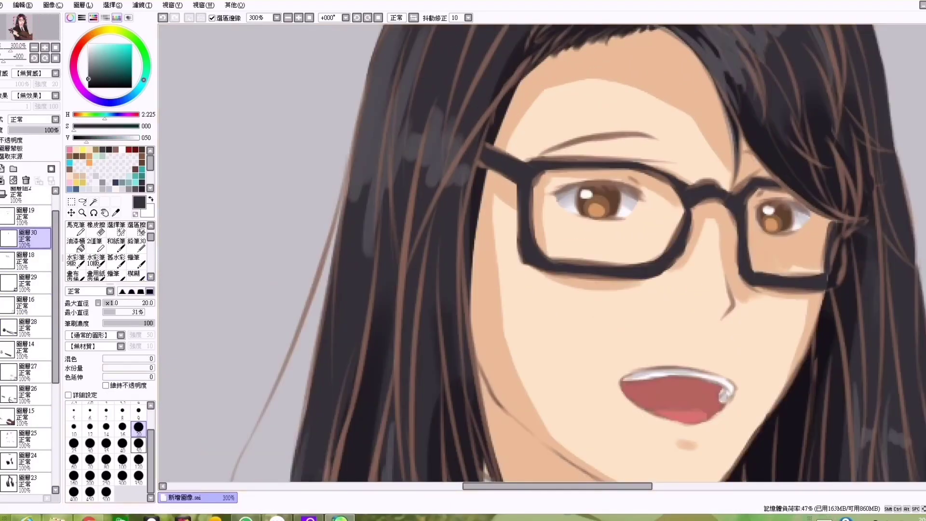
left_click(500, 160, "alt")
left_click_drag(484, 153, 500, 160)
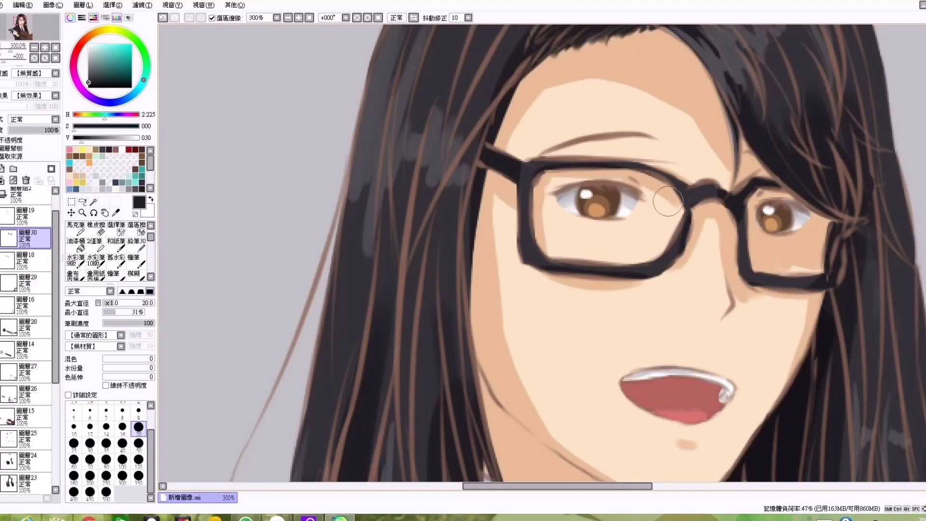
Step: Paint grey highlights on the glasses frame with the size 7 brush
scroll(668, 201, "down", 3)
left_click(558, 205, "alt")
key("[")
key("[")
key("[")
key("[")
key("[")
key("[")
key("[")
scroll(558, 205, "up", 4)
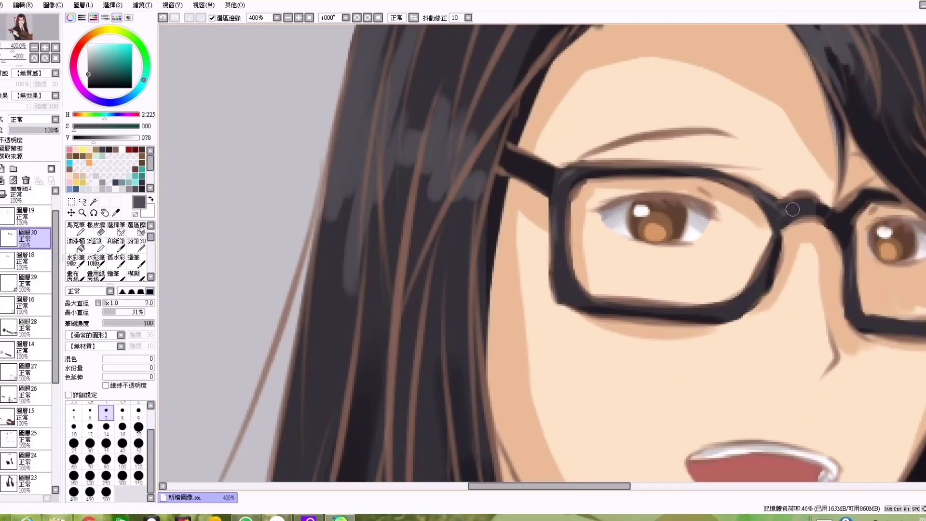
Step: Add a new layer above 圖層19, set its blending mode to 陰影 and lower its opacity to 23%
scroll(792, 209, "down", 4)
left_click(3, 168)
left_click(29, 119)
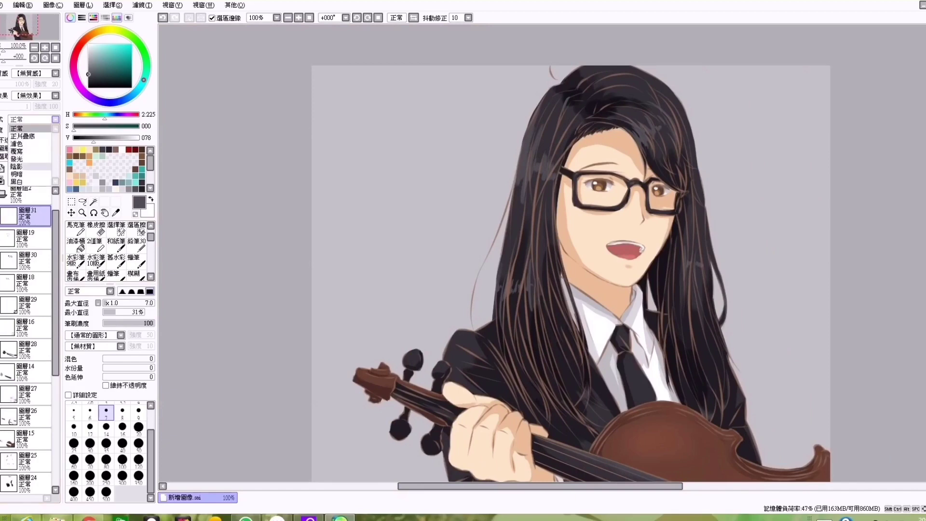
left_click(17, 166)
left_click(20, 130)
Step: Paint mid-grey shading around the face and glasses on 圖層31 with the size 50 and size 20 brushes
scroll(656, 188, "up", 1)
key("]")
key("]")
key("]")
key("]")
key("]")
key("]")
key("]")
key("]")
key("]")
key("]")
key("]")
key("]")
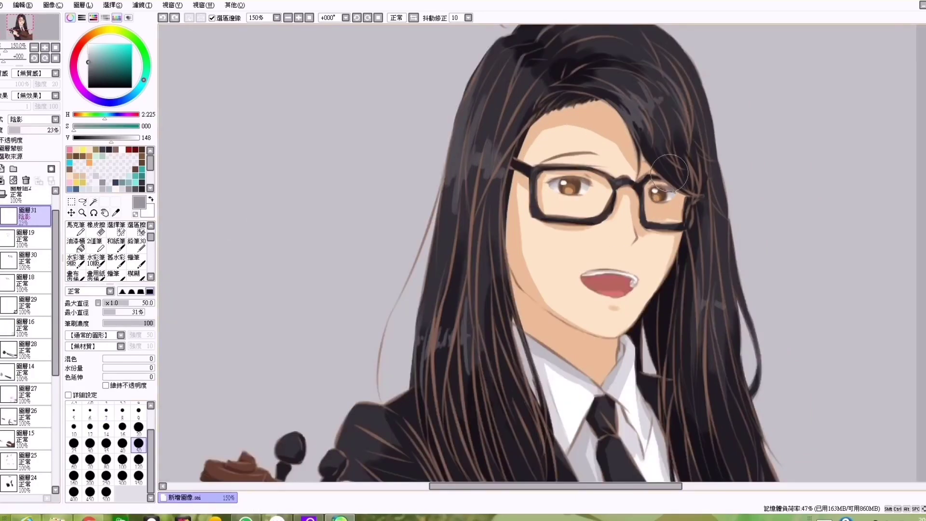
scroll(621, 289, "up", 3)
key("[")
key("[")
key("[")
key("[")
key("[")
scroll(635, 270, "down", 4)
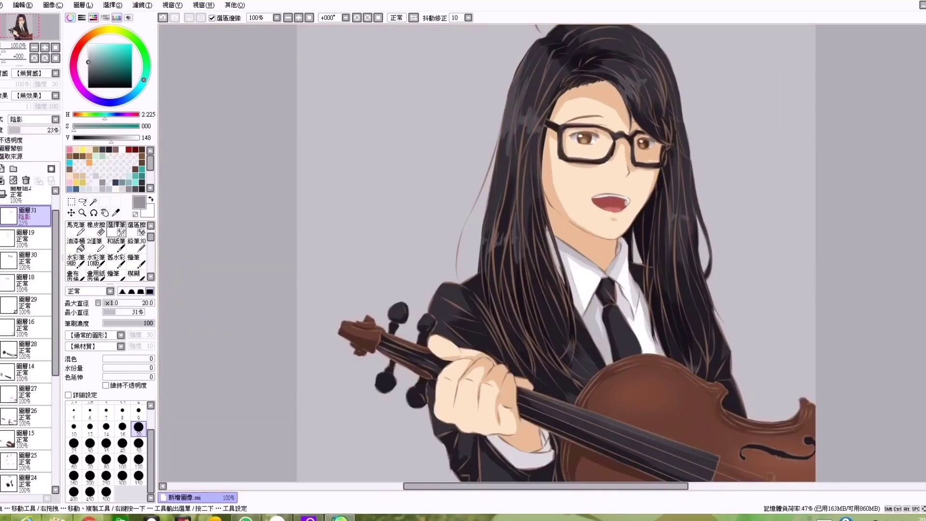
Step: Add a layer above 圖層29 and fill both glasses lenses with white using the 油漆桶 tool
left_click(3, 168)
left_click(76, 243)
key("x")
scroll(622, 141, "up", 2)
key("b")
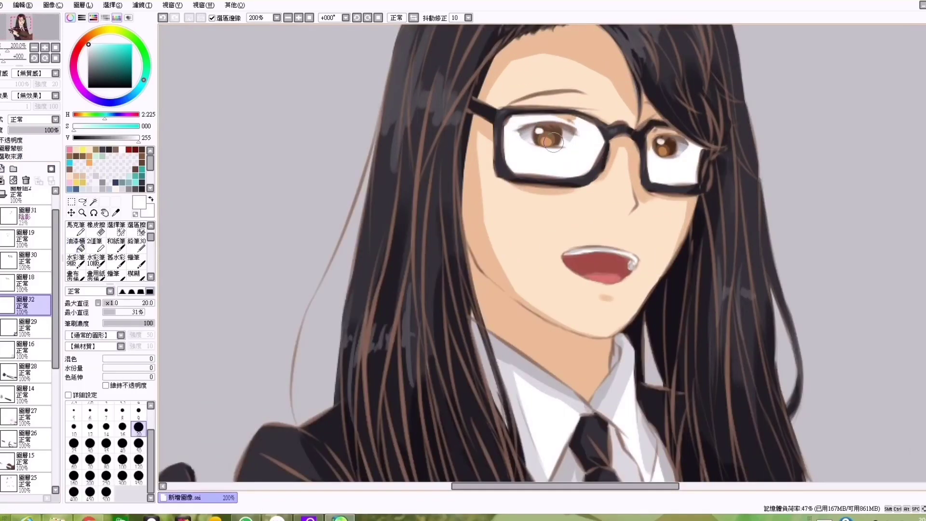
Step: Move 圖層32 above 圖層31, clean up the white lens fill with the eraser and lower the layer's opacity to 19%
left_click_drag(25, 304, 24, 208)
left_click_drag(57, 130, 26, 130)
key("e")
scroll(703, 129, "up", 1)
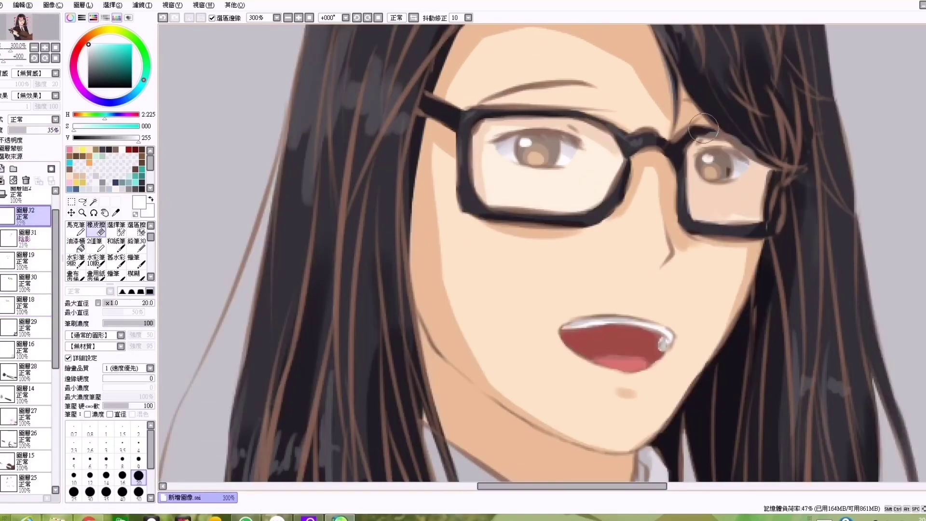
scroll(542, 255, "down", 2)
key("b")
scroll(542, 256, "up", 1)
scroll(542, 256, "down", 2)
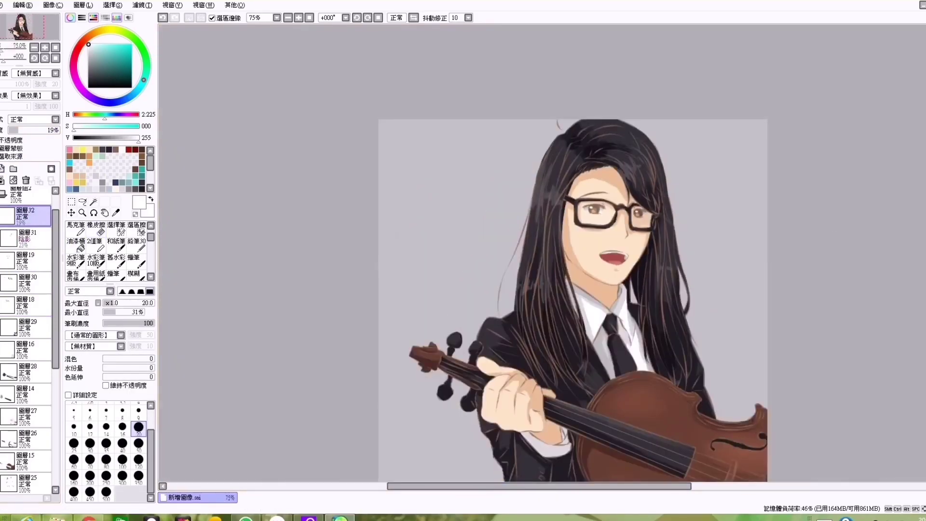
Step: Add a layer above 圖層32 and paint white reflection streaks on both lenses with the size 20 brush at 20% layer opacity
left_click(2, 168)
scroll(542, 256, "up", 3)
key("ctrl+z")
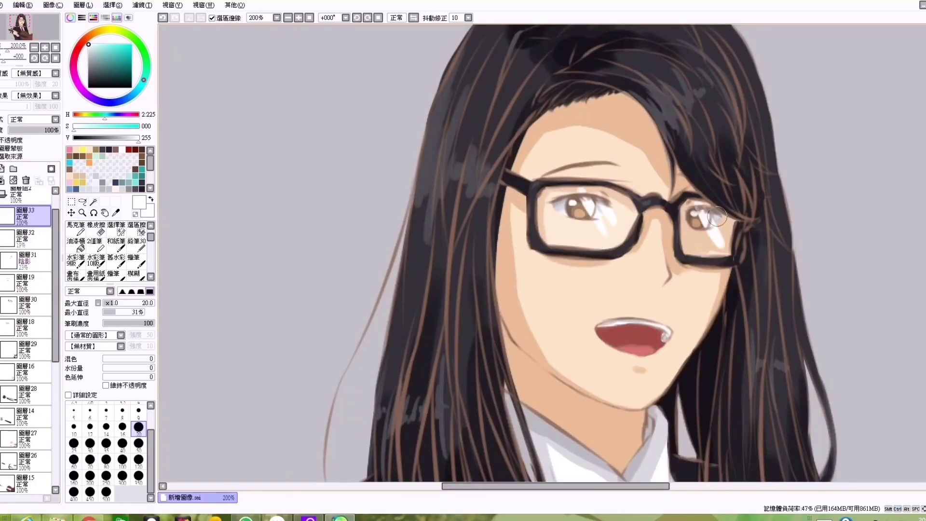
scroll(717, 217, "down", 3)
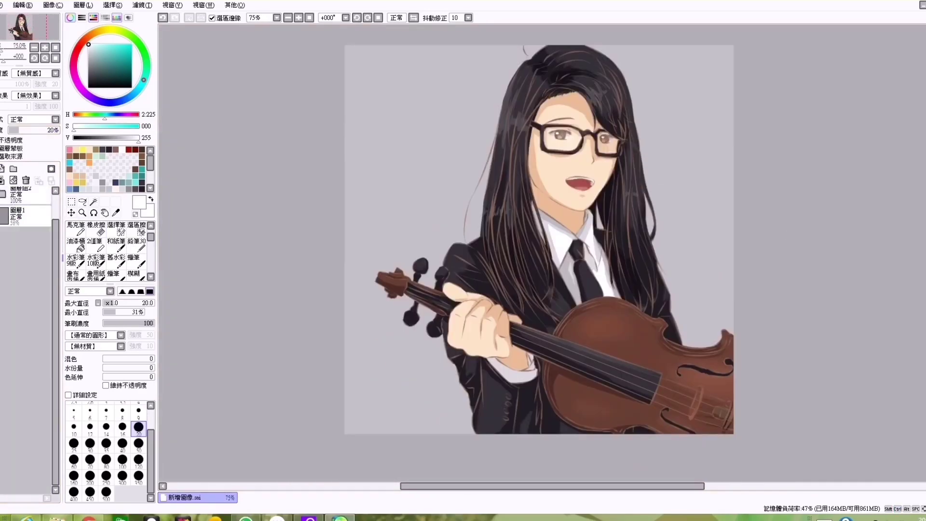
Step: Protect the opacity of 圖層10 and recolour the mouth's line art with a dark red sampled from the mouth
scroll(26, 314, "up", 5)
left_click(24, 220)
scroll(572, 185, "up", 3)
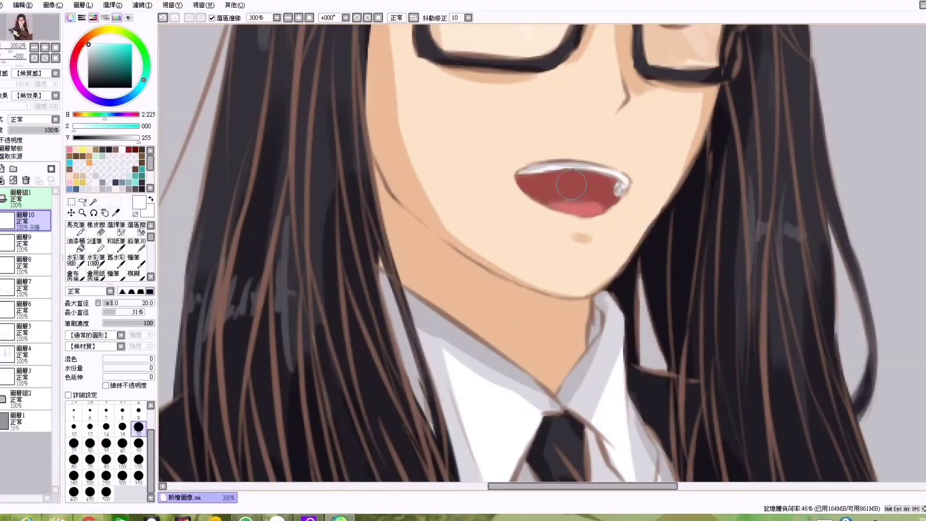
left_click(572, 184, "alt")
key("ctrl+z")
Step: Protect the opacity of 圖層9 and recolour the glasses' line art black with the size 40 brush
left_click(24, 241)
scroll(540, 251, "down", 3)
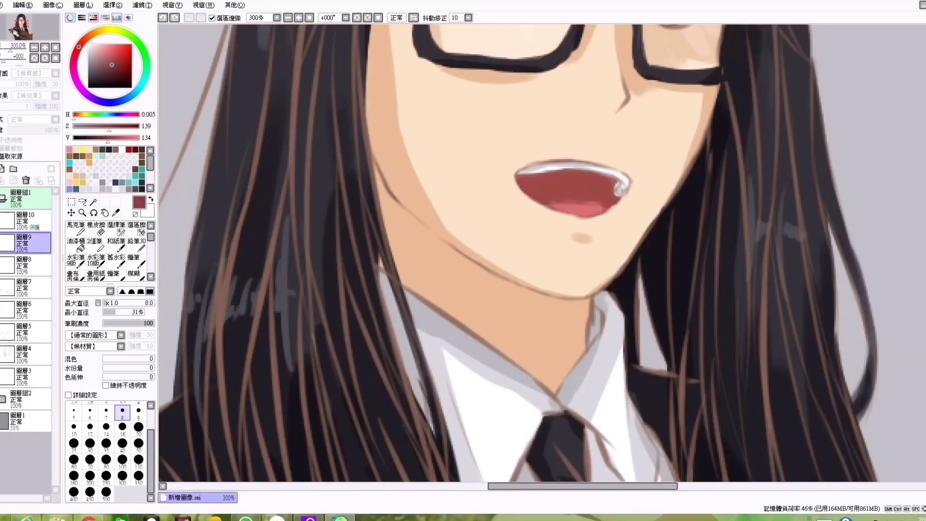
scroll(526, 133, "up", 2)
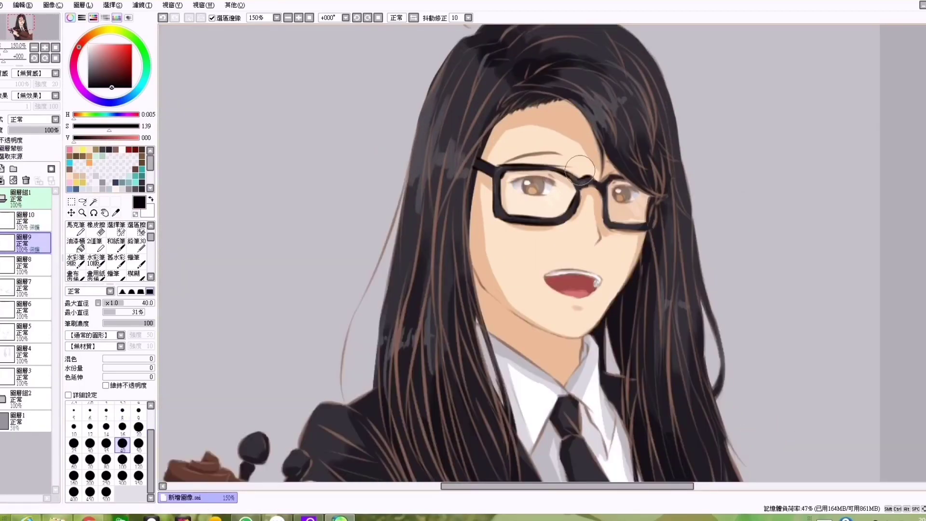
scroll(644, 201, "down", 3)
Step: Protect the opacity of 圖層7 and recolour the violin strings over the fingerboard grey with the size 40 brush
left_click(24, 287)
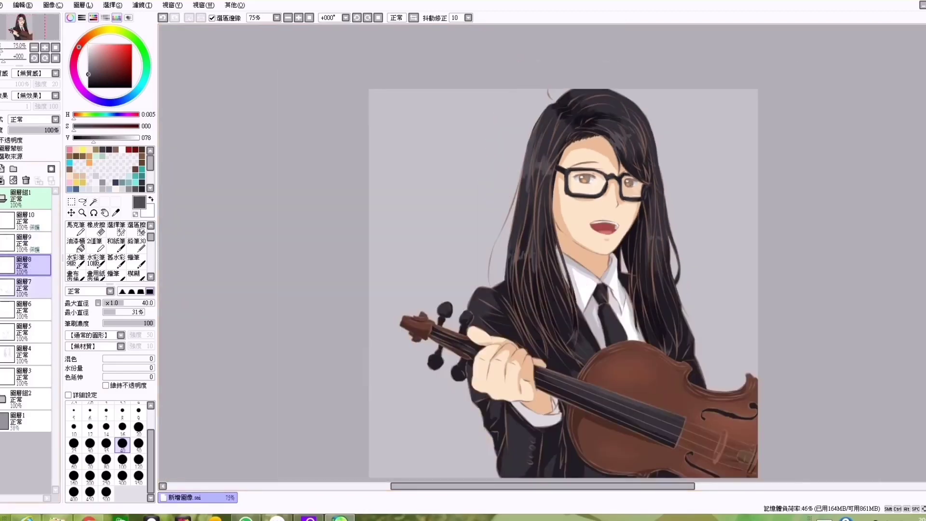
scroll(858, 246, "up", 2)
scroll(555, 276, "up", 2)
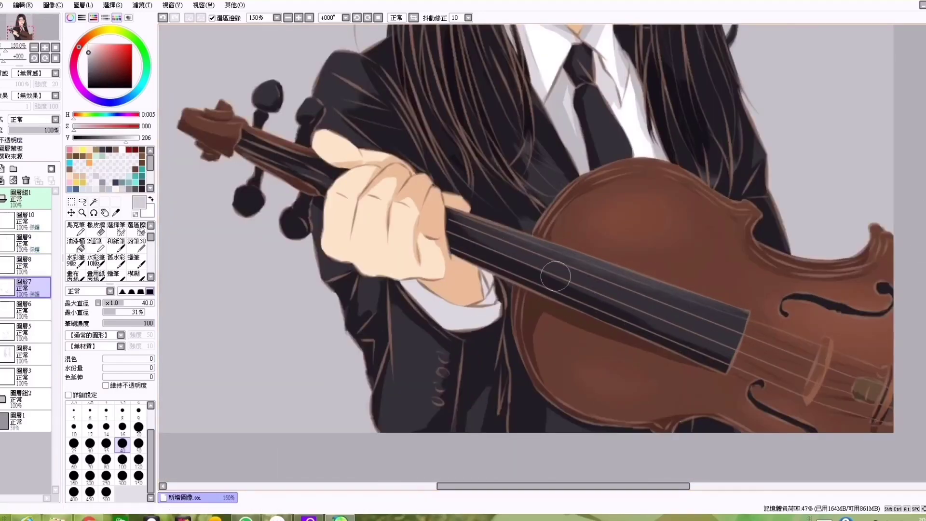
key("ctrl+z")
left_click(468, 230, "alt")
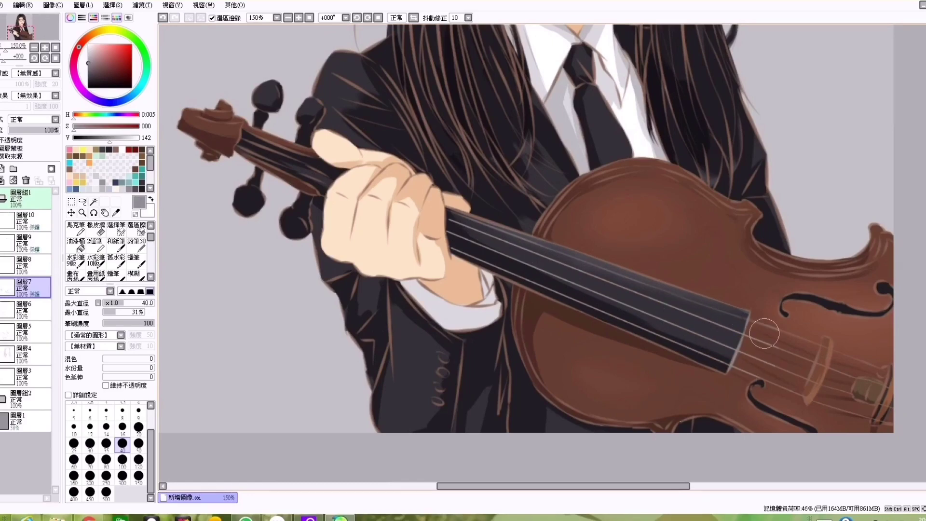
Step: Recolour the string sections between the fingerboard and the bridge grey with the size 9 brush
key("[")
key("[")
key("[")
key("[")
key("[")
key("[")
key("[")
key("[")
key("[")
scroll(783, 374, "up", 2)
scroll(922, 399, "down", 2)
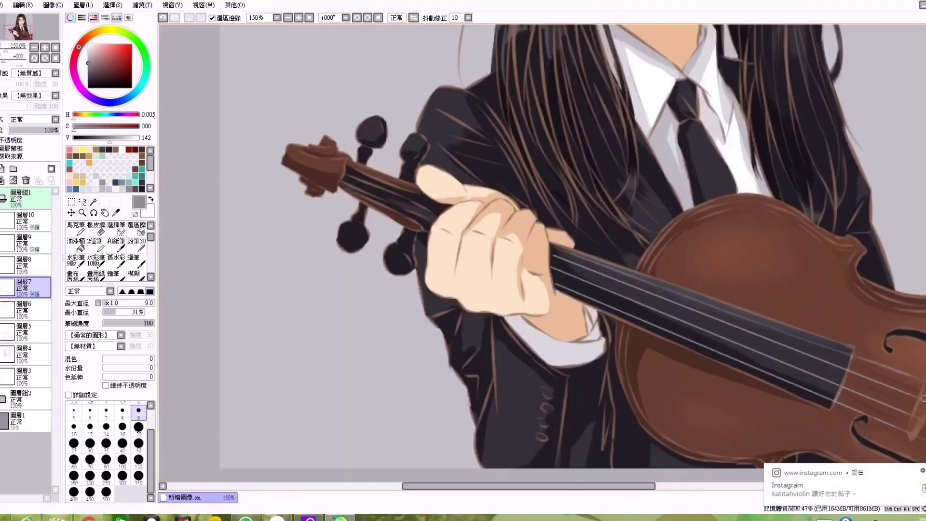
Step: Refine the string lines around and beyond the bridge in sampled light and mid greys with the size 9 brush
scroll(311, 186, "up", 1)
scroll(338, 173, "down", 2)
left_click(319, 166, "alt")
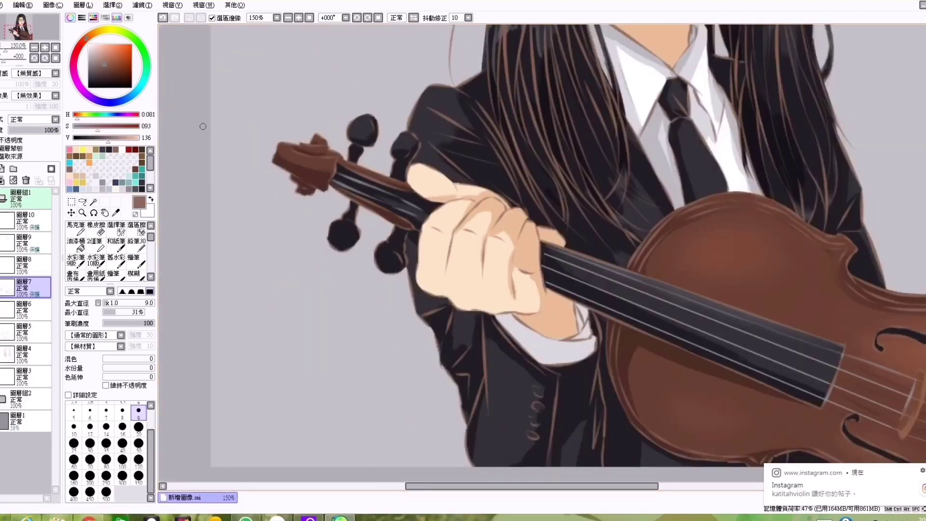
scroll(363, 175, "down", 1)
scroll(715, 324, "up", 2)
left_click(728, 328, "alt")
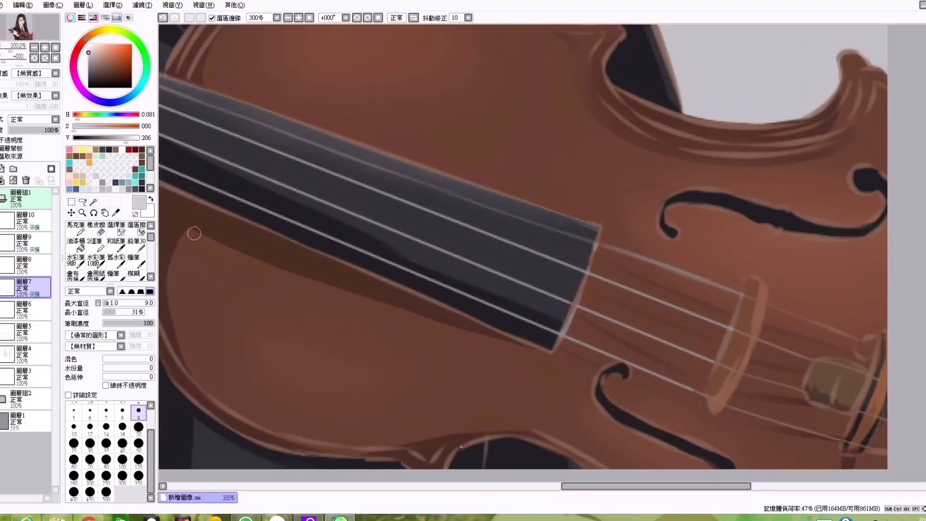
scroll(726, 333, "up", 1)
left_click(789, 430, "alt")
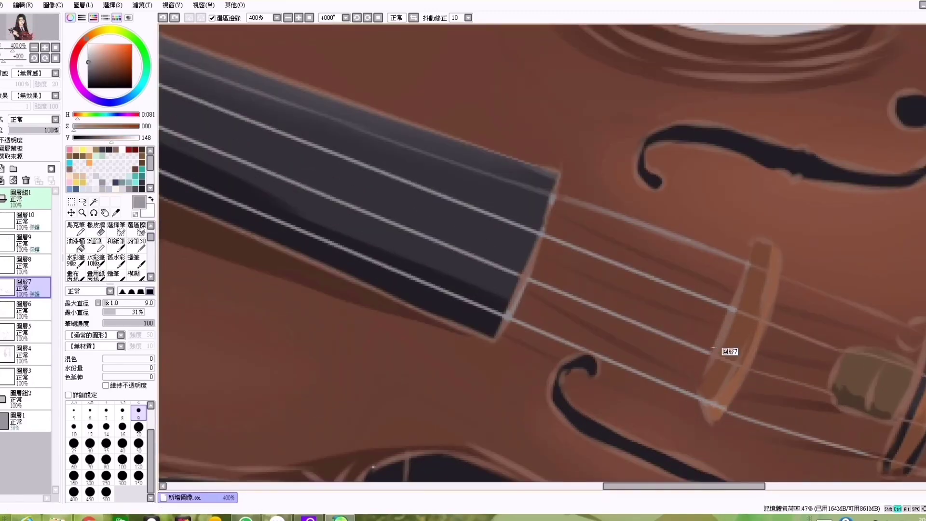
scroll(849, 352, "down", 3)
scroll(871, 358, "up", 2)
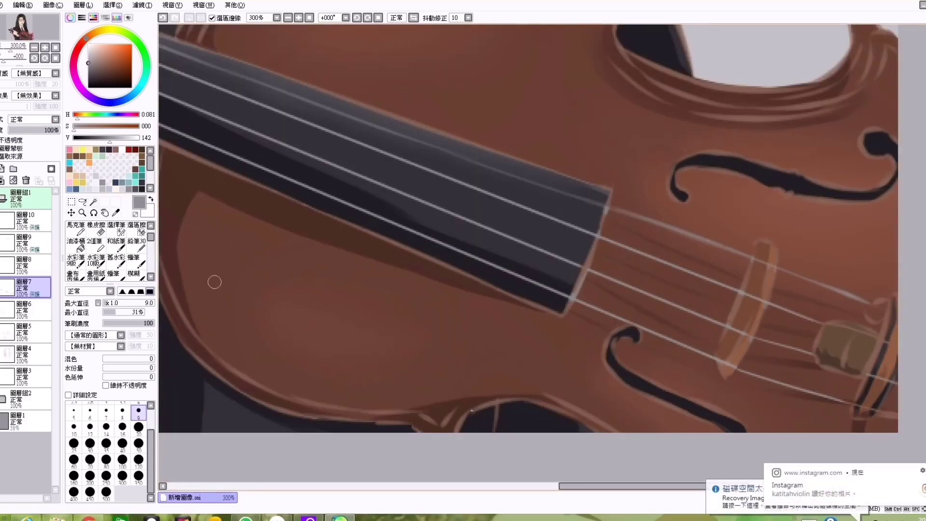
Step: Paint a yellow accent on the lower end of the lowest violin string
left_click(103, 30)
left_click(112, 46)
left_click_drag(848, 403, 894, 401)
Step: Paint a light blue accent on a string end beyond the bridge and tint the uppermost string orange-brown
left_click(127, 98)
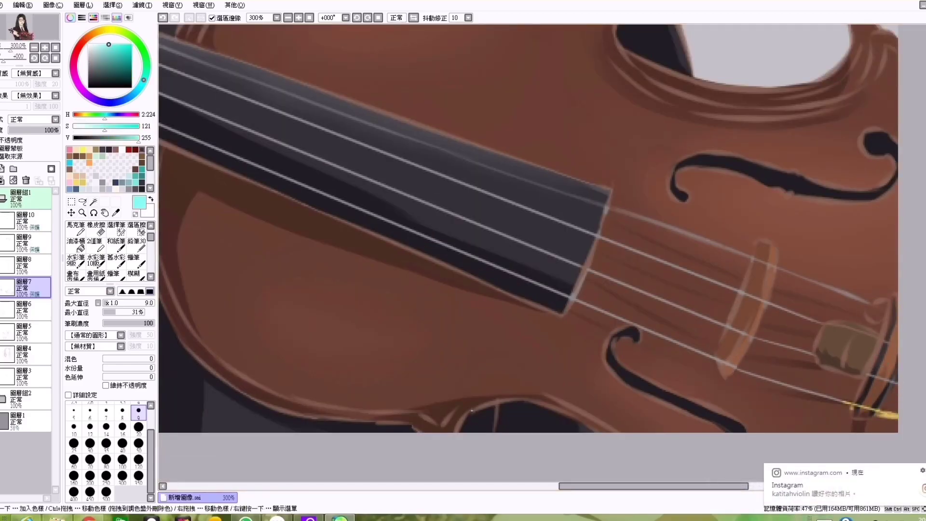
left_click(94, 51)
left_click(106, 45)
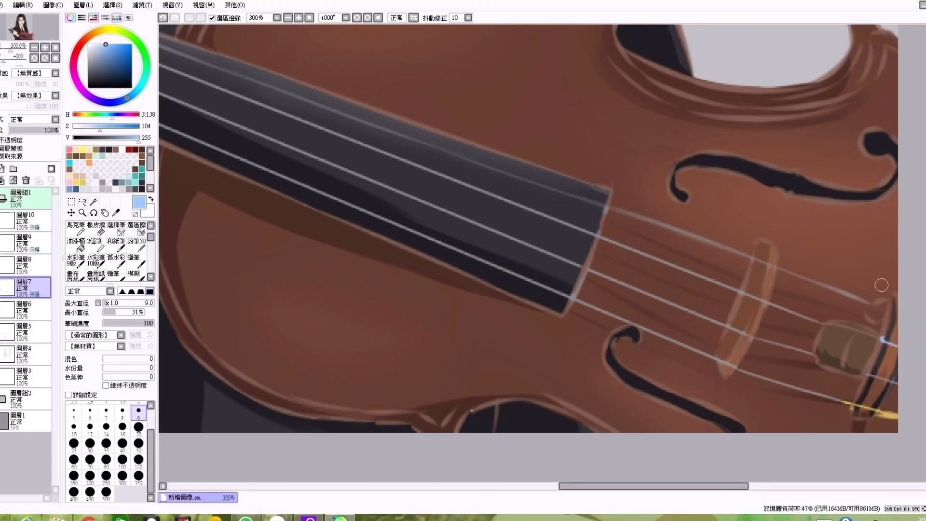
left_click(637, 209, "alt")
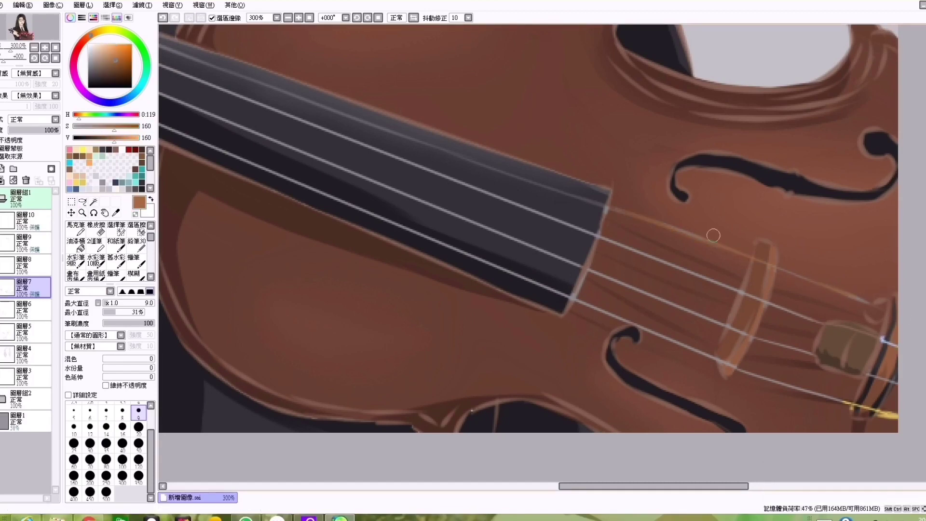
scroll(712, 197, "down", 4)
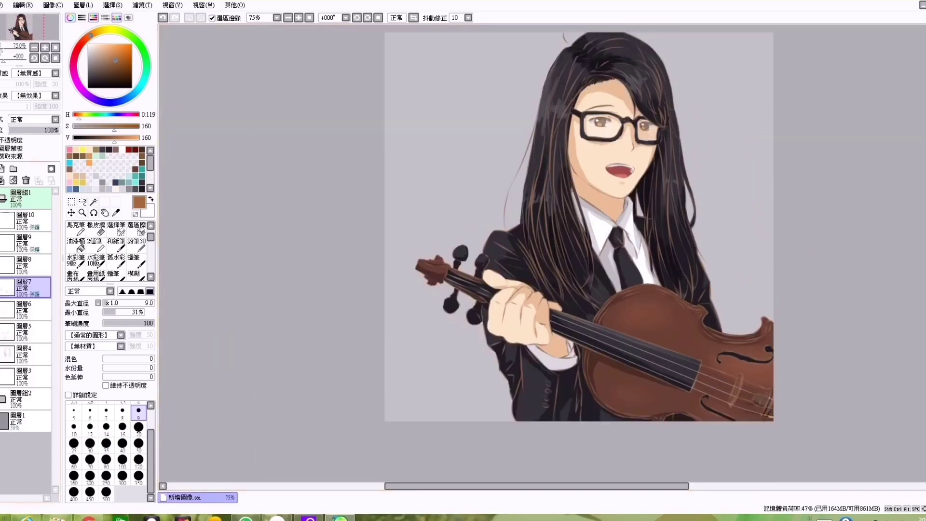
Step: Protect the opacity of 圖層5 and recolour the suit's line art dark grey with the size 500 brush
left_click(24, 332)
left_click(88, 74)
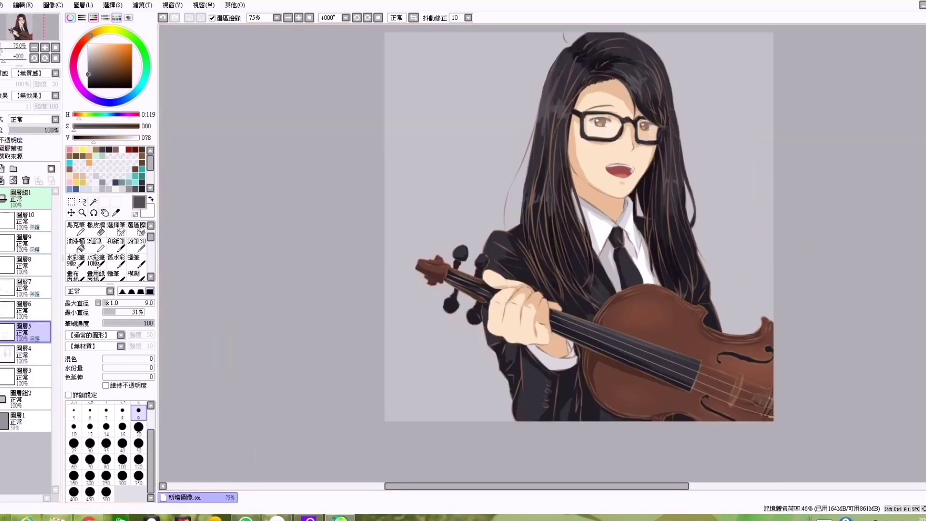
left_click(106, 492)
Step: Protect the opacity of 圖層4, recolour the hair's line art in greys and black, and soften it with the 模糊 tool
left_click(24, 354)
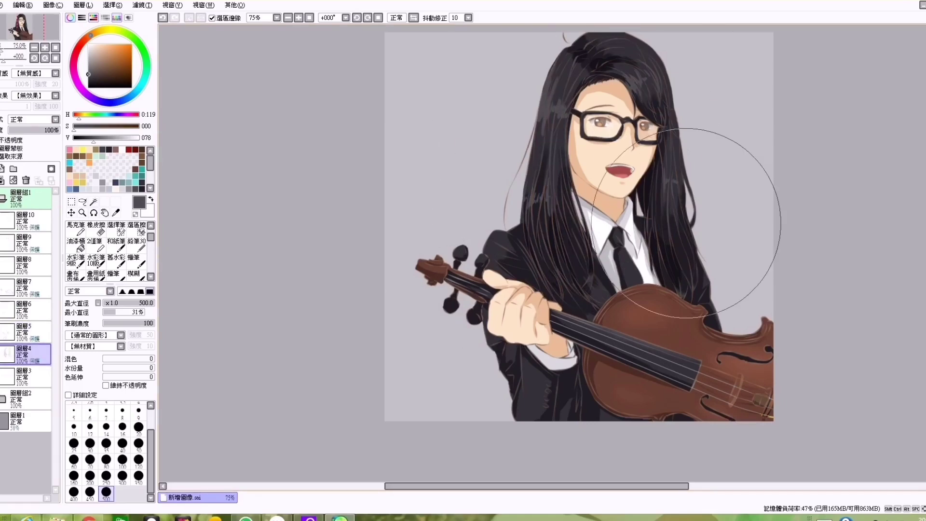
left_click(686, 223, "alt")
left_click_drag(530, 217, 531, 242)
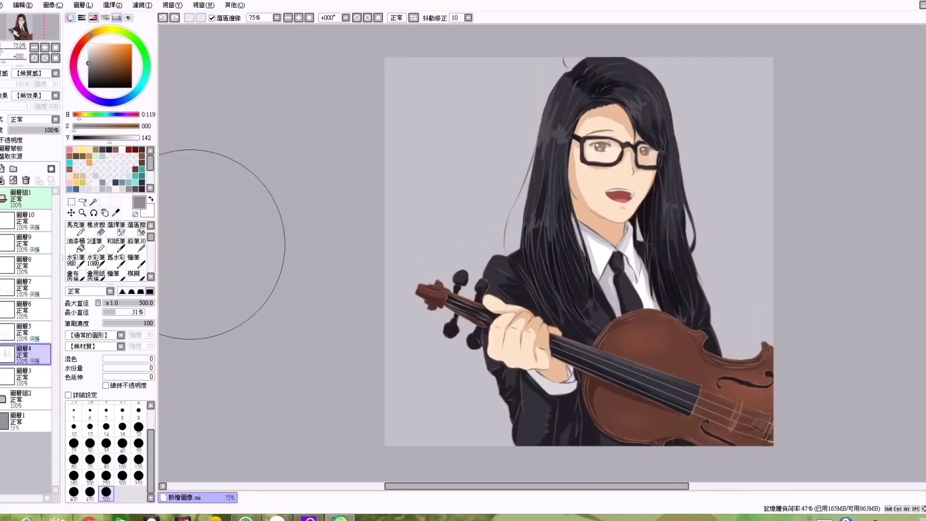
left_click(554, 121, "alt")
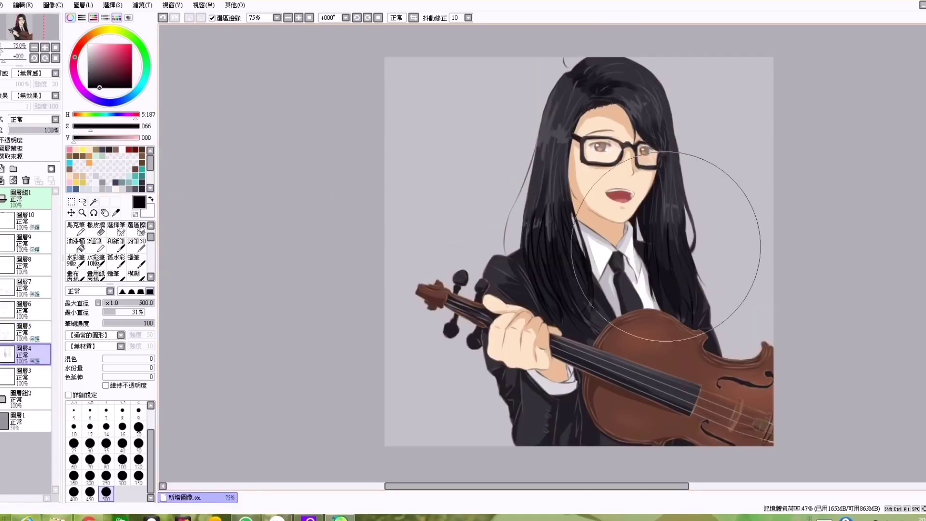
left_click(665, 104, "alt")
left_click(134, 273)
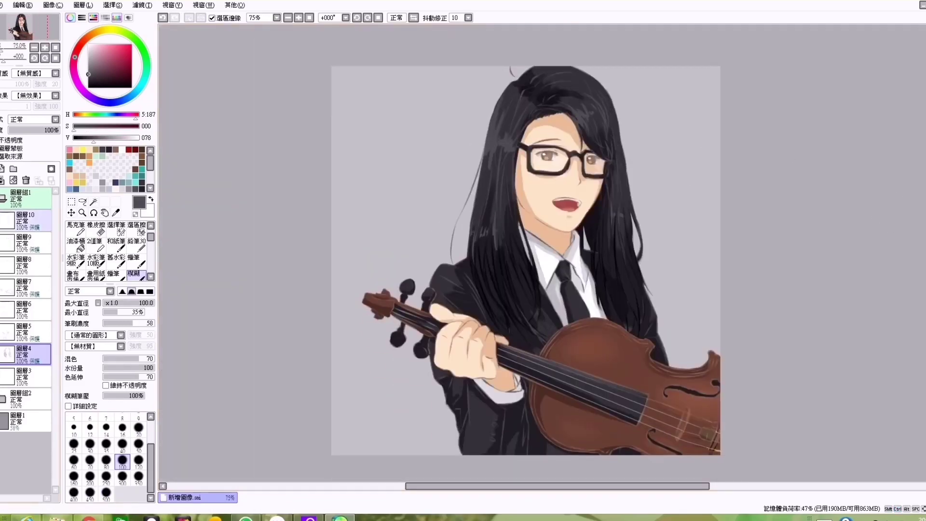
Step: Add a new layer in 濾色 mode and move it below 圖層組1
key("ctrl+minus")
left_click(55, 119)
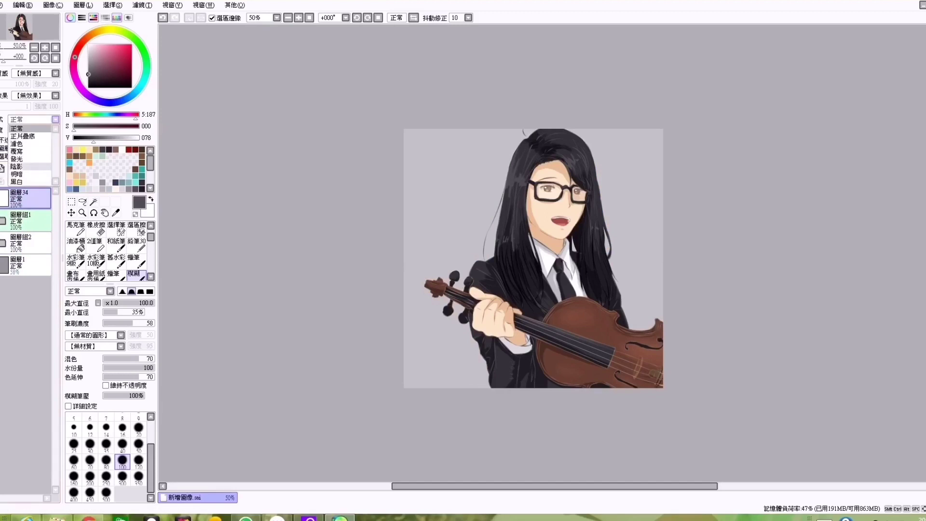
left_click(17, 143)
left_click_drag(29, 198, 29, 221)
Step: Switch 圖層34 to 正片疊底 mode, cover the figure with orange using the size 500 brush and lower the layer's opacity to 18%
key("v")
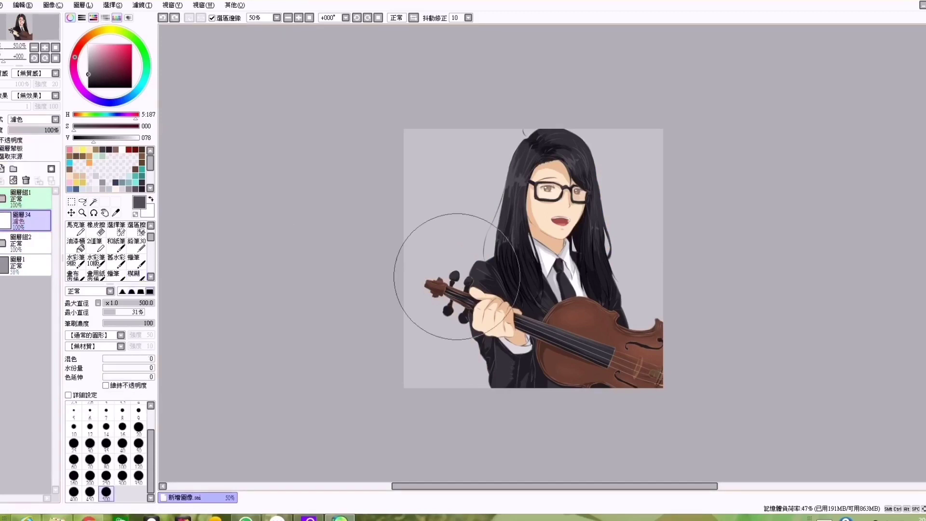
scroll(450, 279, "up", 1)
left_click(89, 169)
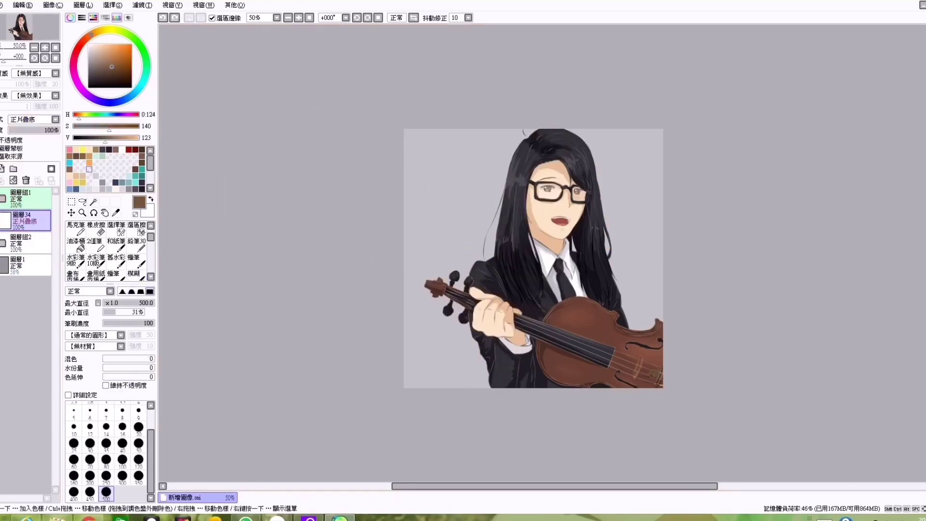
left_click(12, 130)
left_click_drag(11, 130, 13, 130)
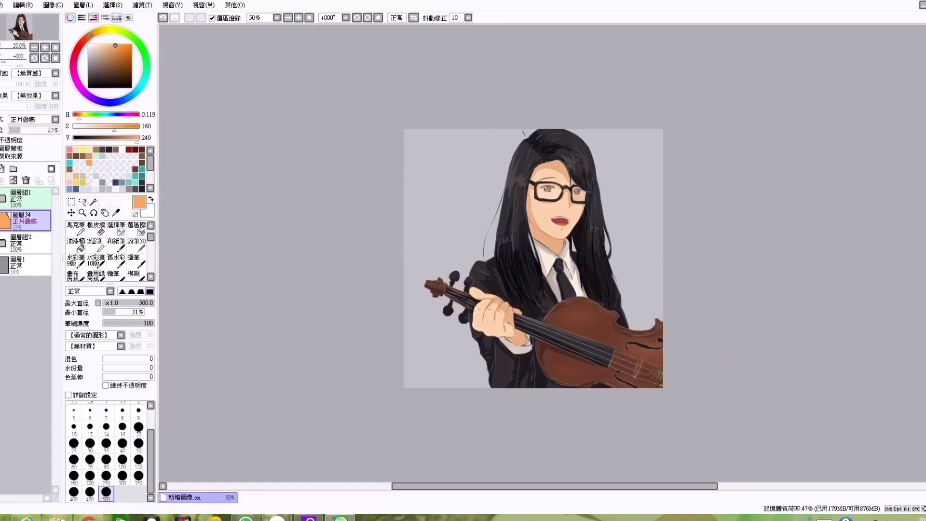
Step: Add a layer above 圖層34, paint pale blue along the figure's outer edges with the size 350 brush and set the mode to 覆寫
left_click(2, 169)
scroll(31, 119, "down", 5)
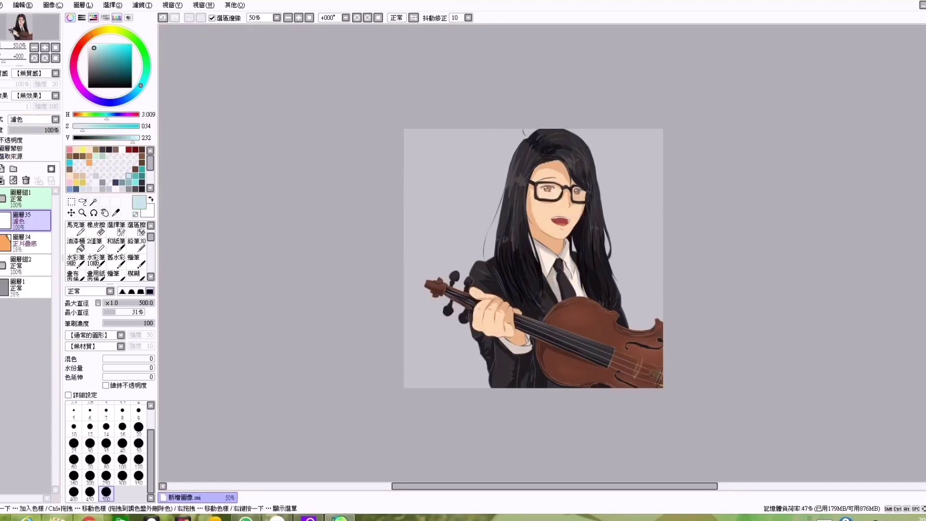
left_click(138, 442)
mouse_move(589, 149)
left_mouse_down()
mouse_move(499, 179)
mouse_move(458, 359)
left_mouse_up()
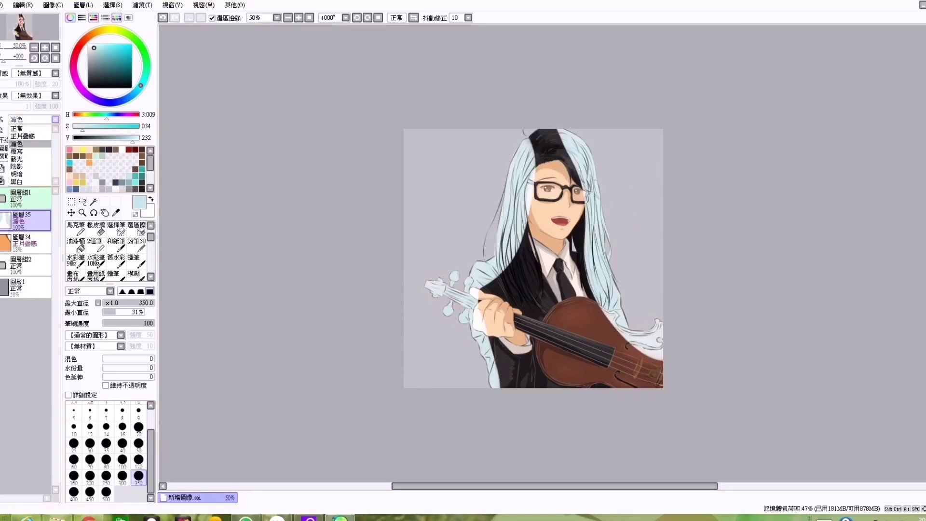
scroll(32, 119, "down", 1)
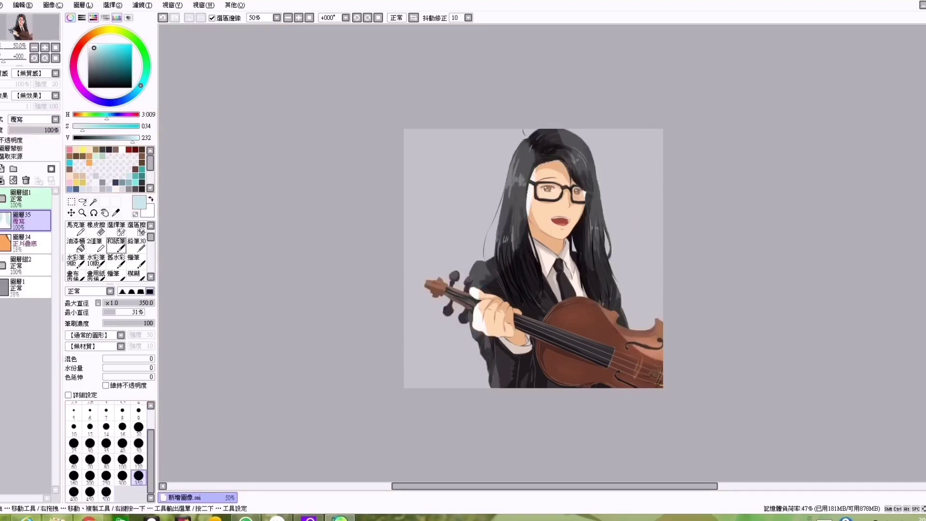
Step: Soften the pale blue edge light on 圖層35 with the size 350 模糊 tool and lower the layer's opacity to 21%
left_click(133, 273)
left_click(138, 476)
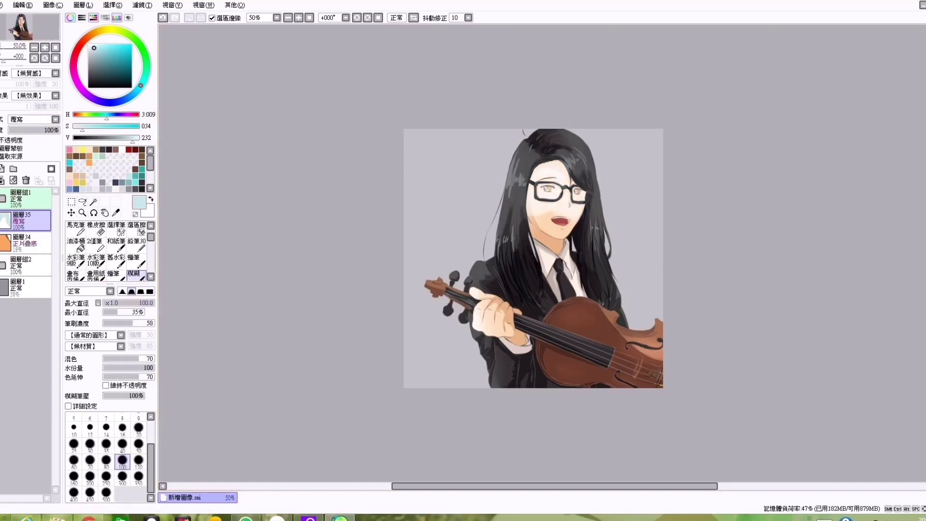
left_click(28, 130)
left_click(19, 129)
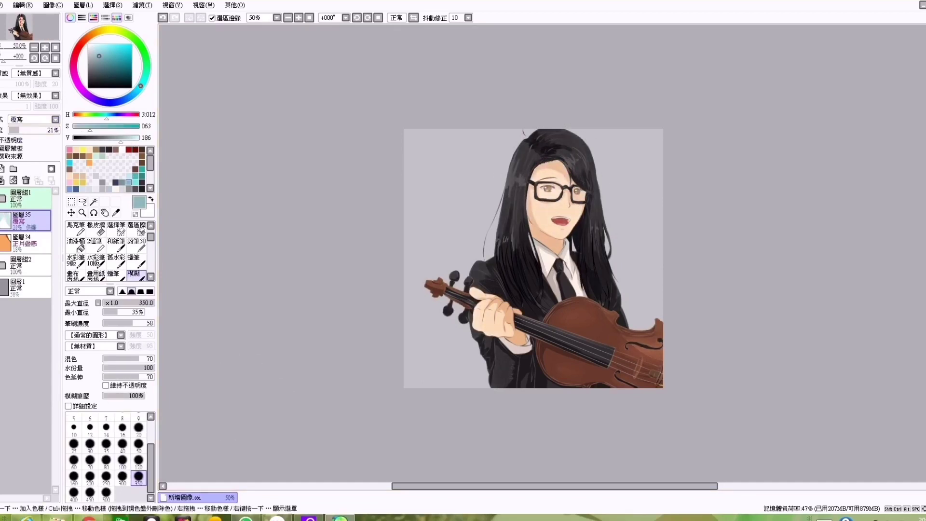
Step: Set 圖層35's opacity to 59%, paint more pale blue over the figure's edges with the size 350 brush and blur it
key("n")
scroll(536, 157, "up", 1)
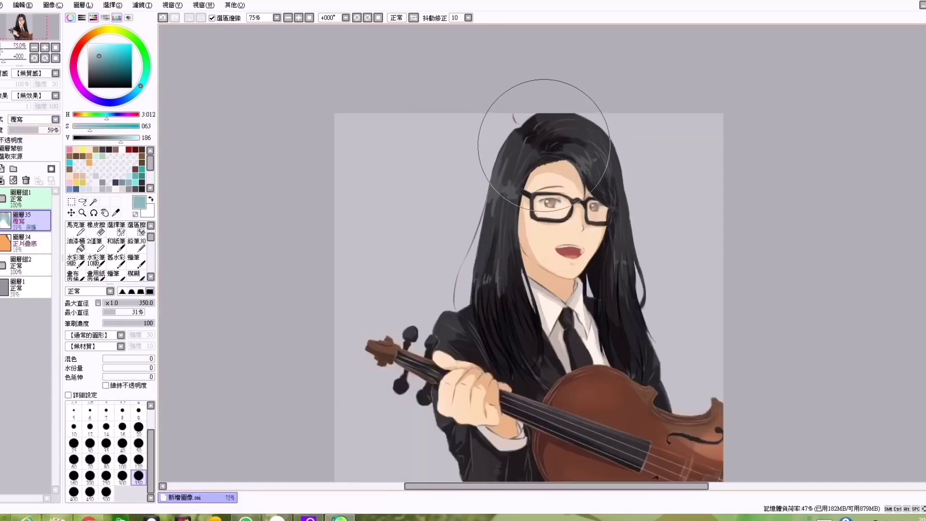
scroll(529, 251, "down", 2)
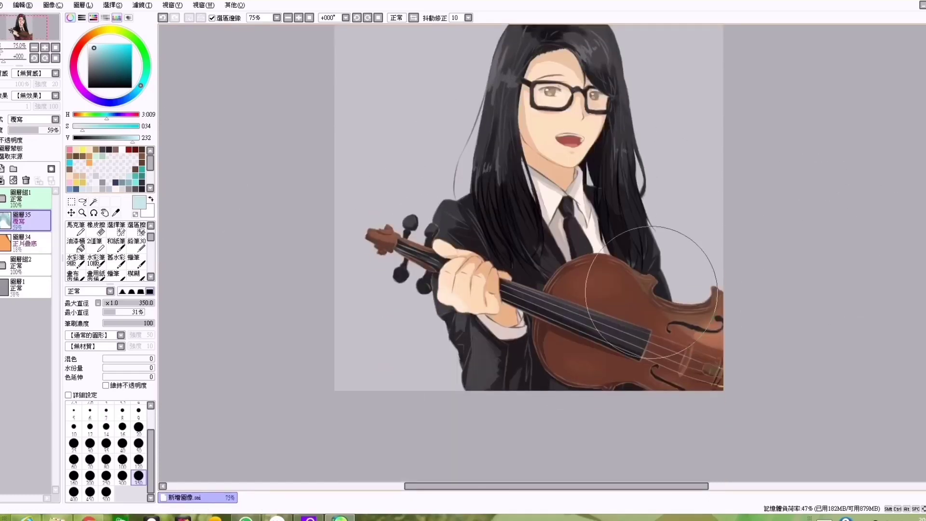
left_click(133, 274)
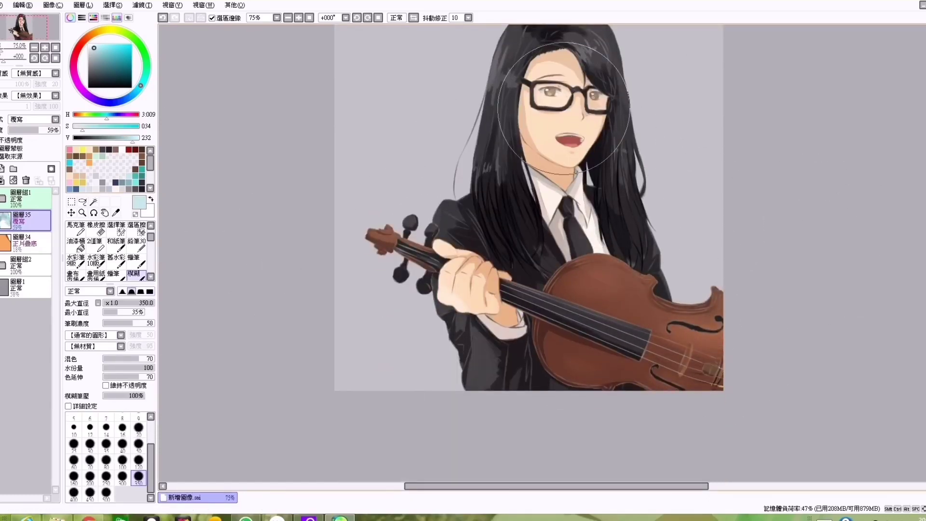
Step: Try 圖層35 in 濾色 mode at 17% opacity and refine its light with the size 50 eraser and 模糊 tool
scroll(32, 119, "up", 1)
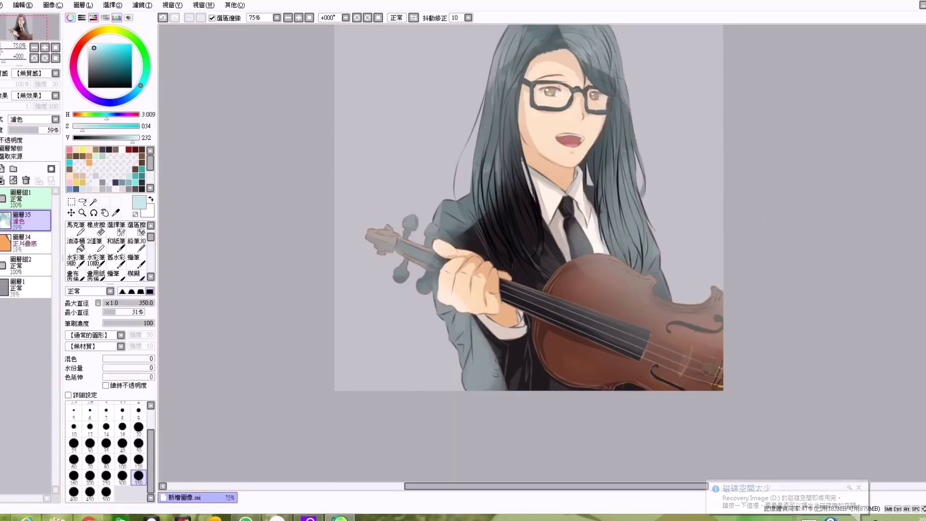
left_click_drag(37, 129, 17, 130)
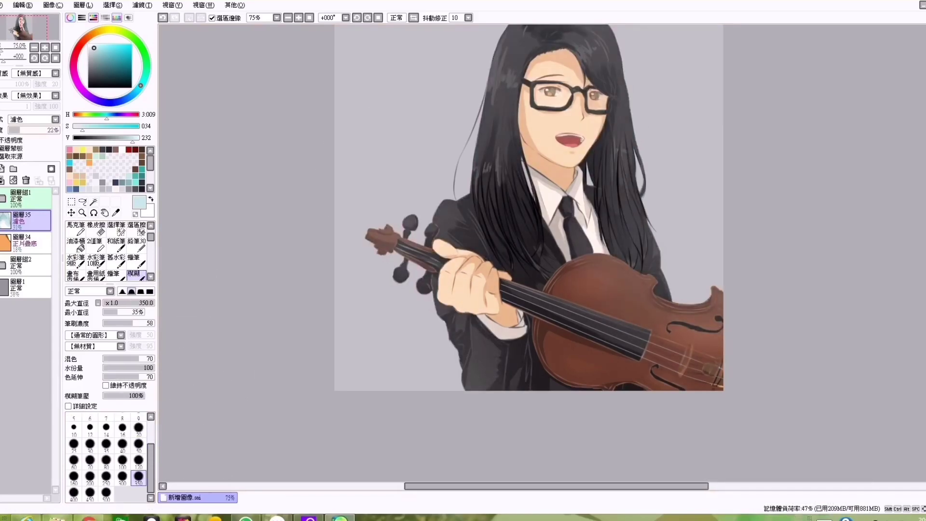
scroll(878, 205, "up", 1)
key("e")
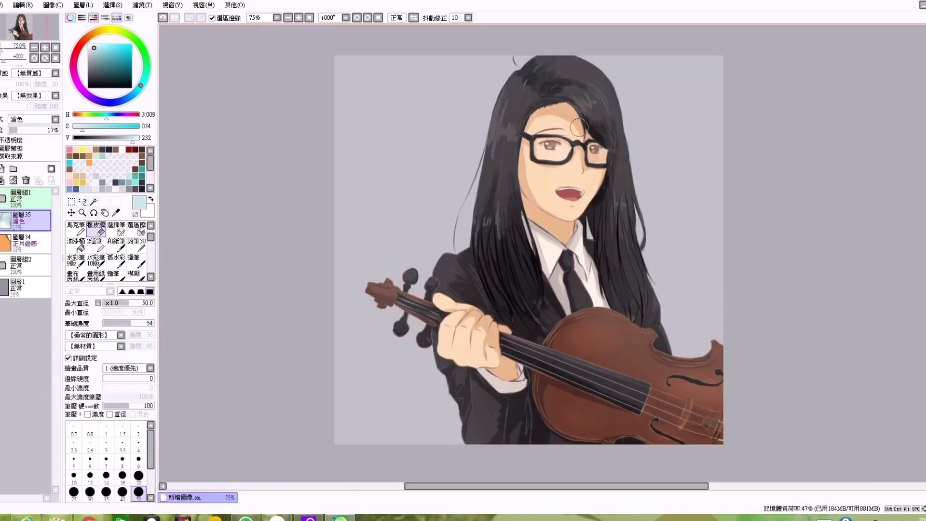
key("e")
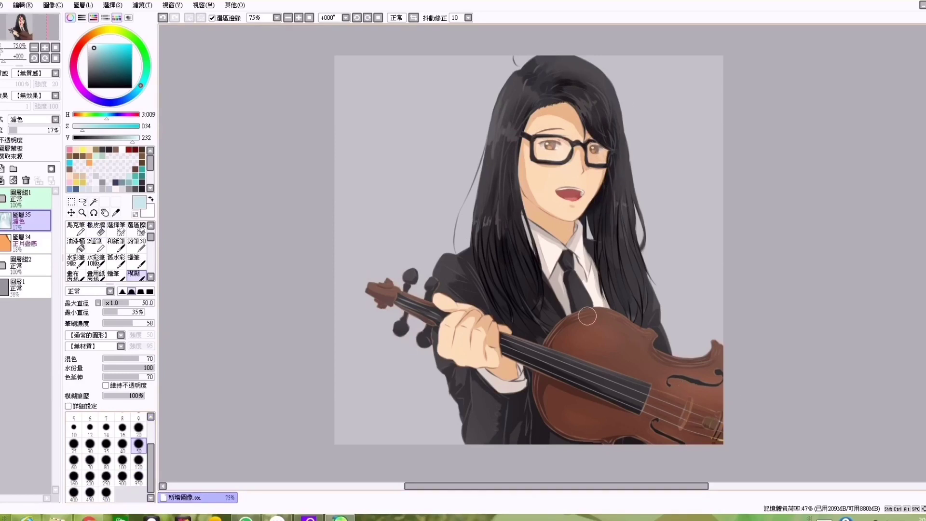
Step: Switch 圖層35 to 覆寫 mode, touch up its light with the eraser and brush, and set its opacity to 43%
left_click(55, 119)
left_click(29, 147)
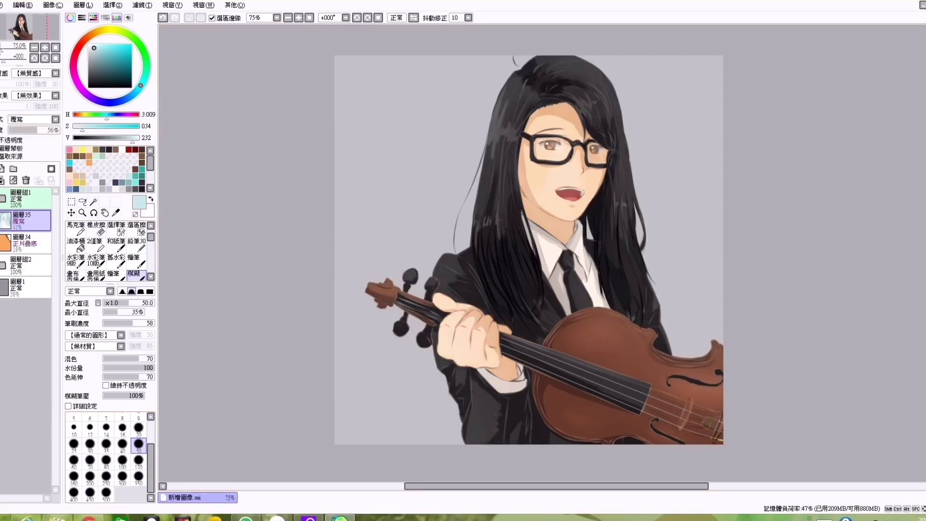
left_click_drag(38, 130, 27, 129)
key("e")
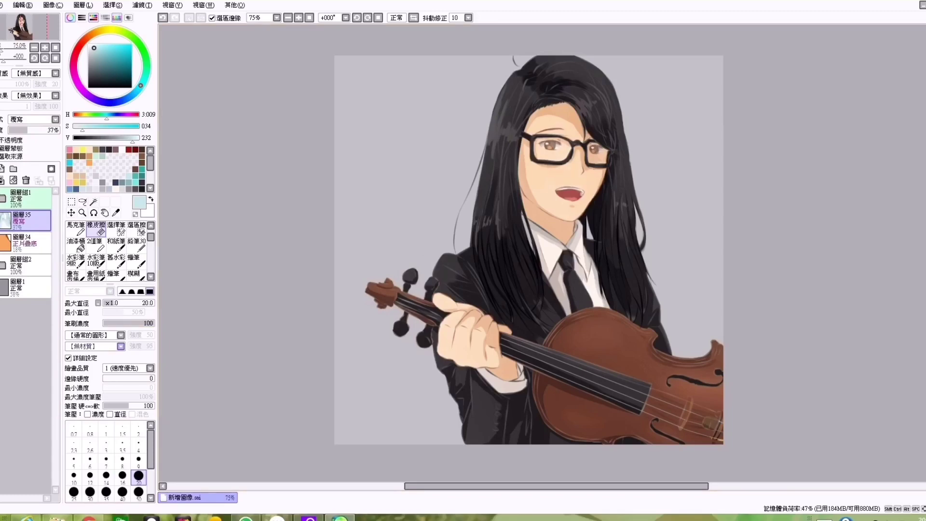
key("e")
left_click_drag(35, 130, 30, 130)
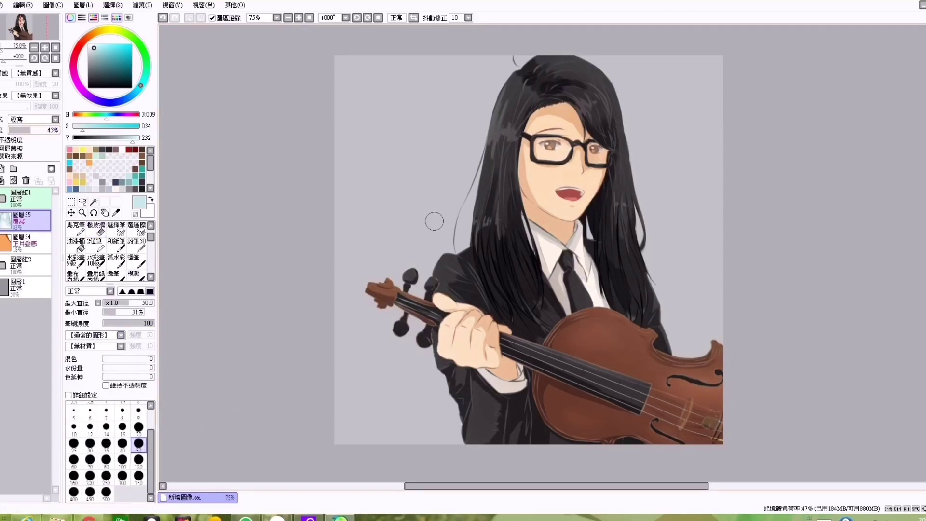
Step: Add a 濾色 layer above 圖層35 and paint a pale blue rim along the hair's light-side edge with the size 20 brush
key("ctrl+shift+n")
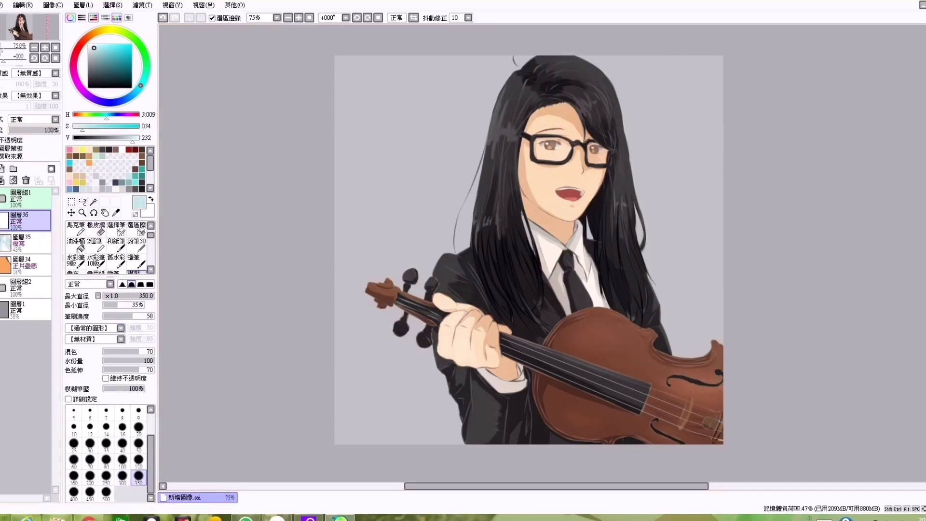
key("b")
scroll(531, 217, "up", 2)
left_click_drag(439, 52, 611, 100)
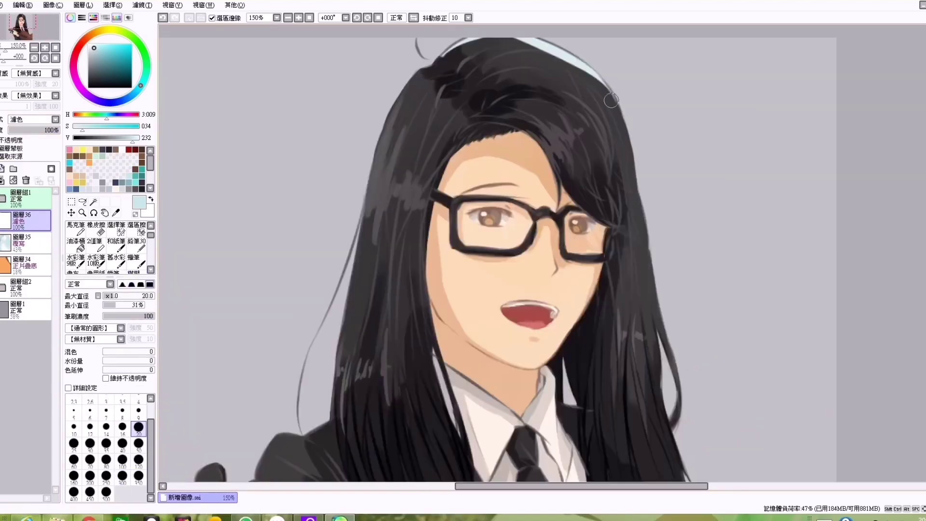
scroll(649, 106, "down", 5)
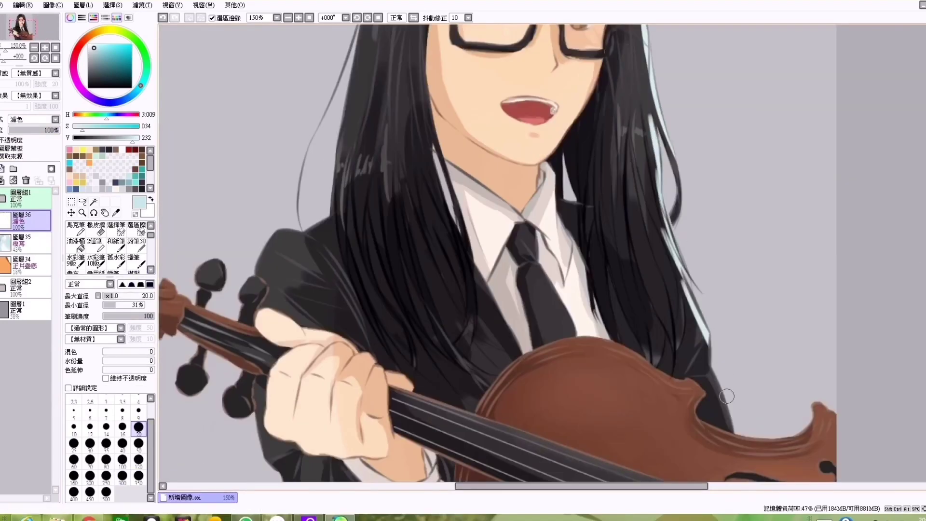
left_click_drag(727, 396, 743, 436)
scroll(739, 317, "down", 2)
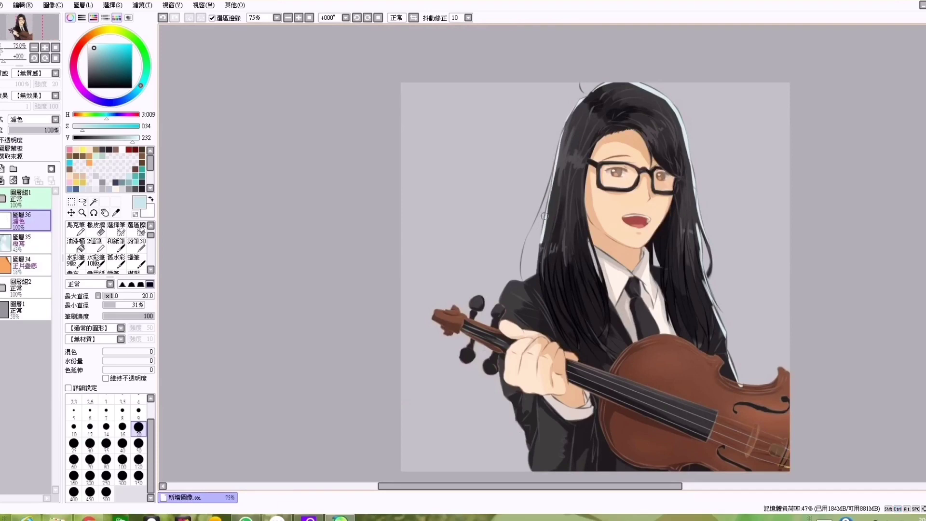
Step: Paint pale blue highlights on the violin's scroll and pegs and along the edge of the outstretched sleeve
scroll(451, 318, "up", 6)
left_click_drag(400, 291, 511, 321)
left_click_drag(450, 273, 511, 279)
left_click_drag(487, 246, 507, 248)
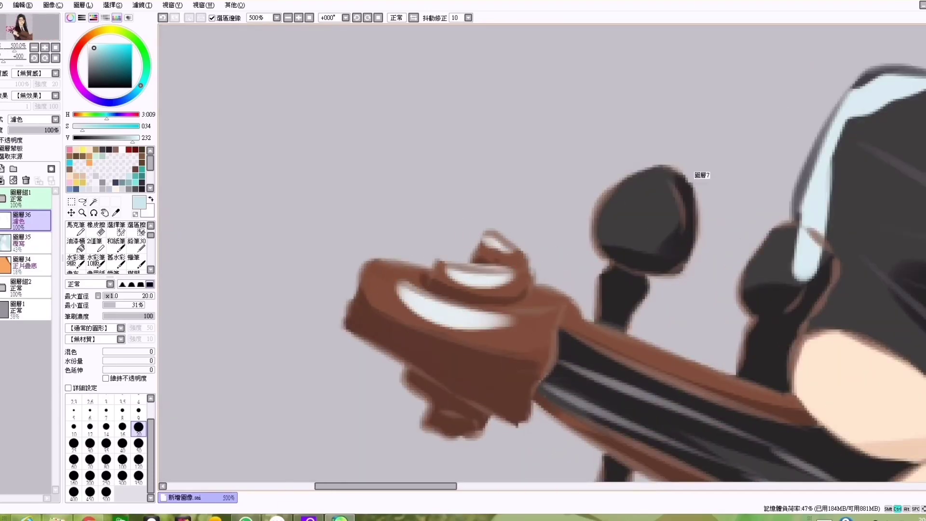
left_click_drag(610, 203, 685, 169)
left_click_drag(745, 222, 781, 286)
scroll(720, 289, "down", 4)
scroll(749, 309, "down", 1)
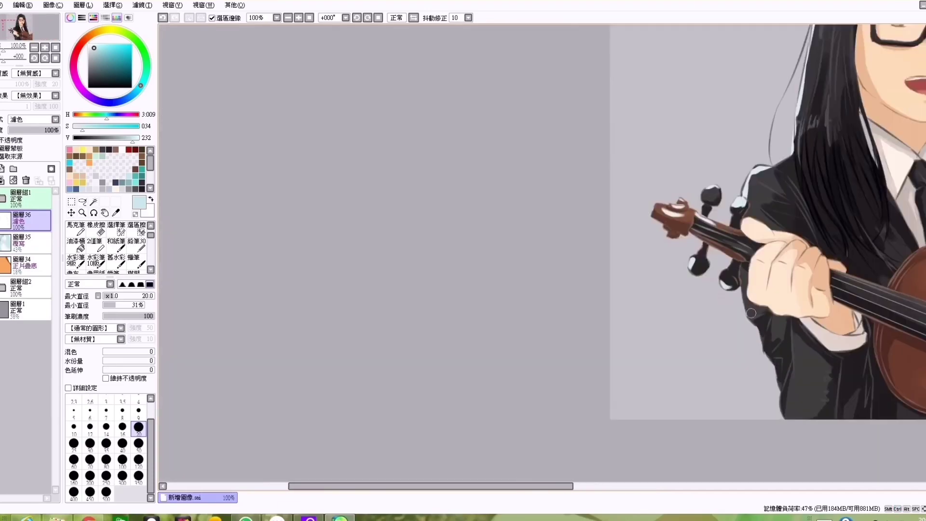
scroll(793, 369, "down", 1)
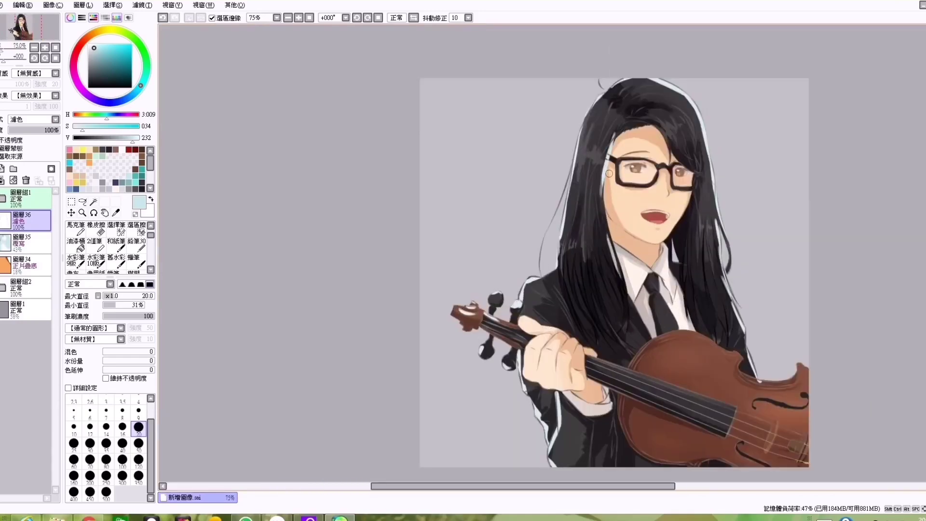
Step: Paint pale blue light around the glasses' lower rim, blend it with the 模糊 tool and lower 圖層36's opacity to 62%
scroll(641, 171, "up", 3)
left_click_drag(627, 212, 594, 236)
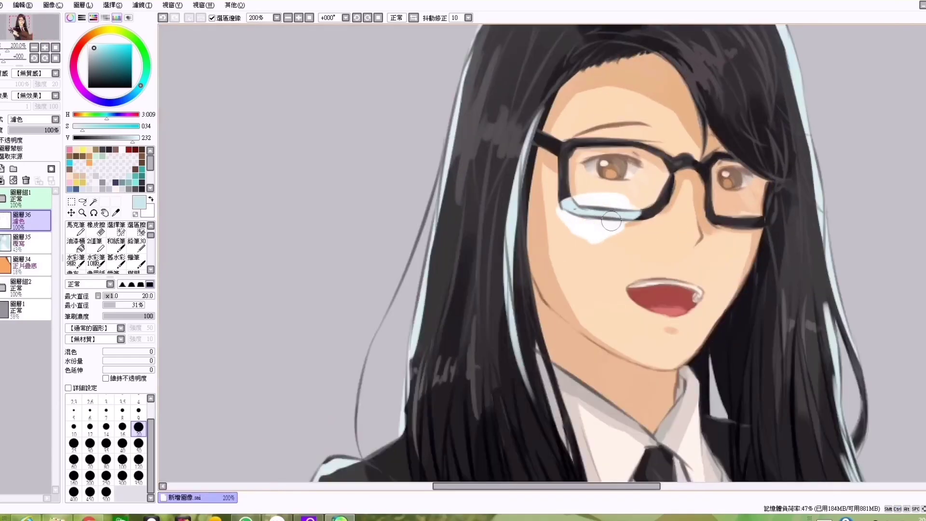
key("c")
scroll(549, 220, "down", 3)
left_click_drag(58, 130, 35, 129)
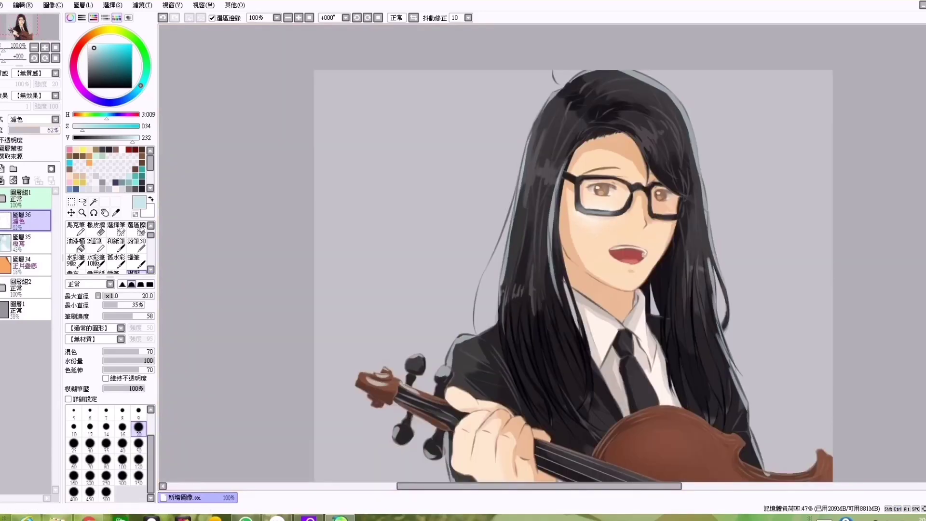
Step: Blend the light on the hair beside the face with the size 20 模糊 tool and lower 圖層36's opacity to 22%
scroll(612, 227, "up", 3)
left_click_drag(612, 111, 603, 270)
left_click_drag(615, 154, 611, 231)
left_click_drag(627, 87, 600, 275)
left_click_drag(609, 183, 598, 355)
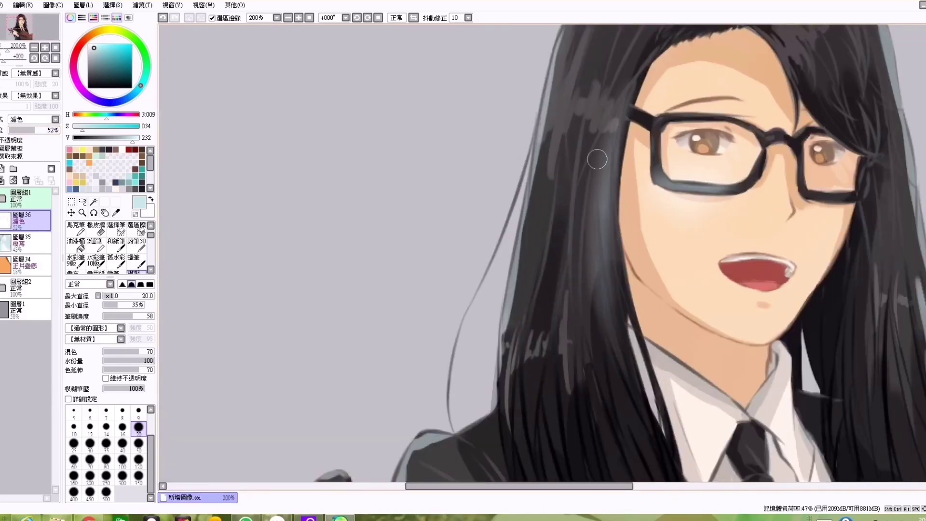
scroll(603, 289, "down", 3)
left_click_drag(35, 129, 20, 130)
Step: Touch up the highlights on the violin's scroll and pegs with the brush and blend them using the 模糊 tool
left_click(123, 442)
scroll(594, 456, "up", 2)
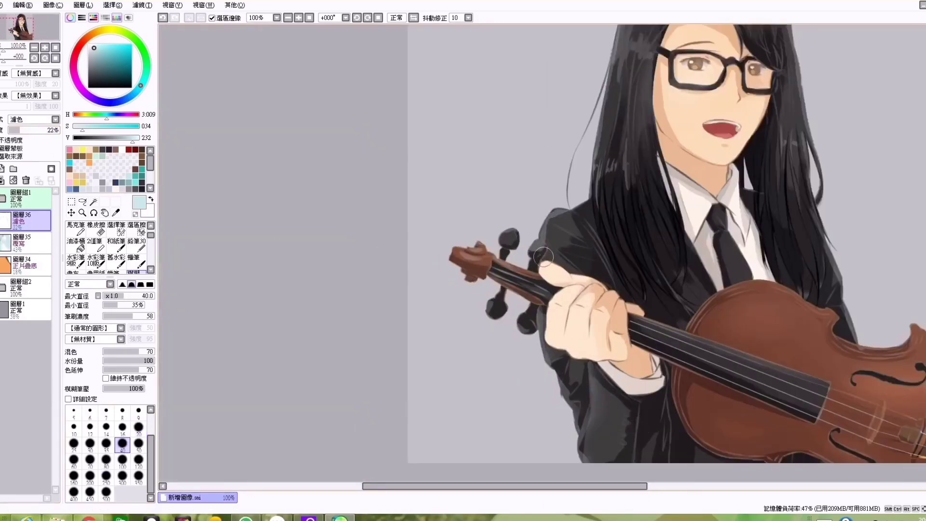
key("b")
scroll(503, 251, "up", 4)
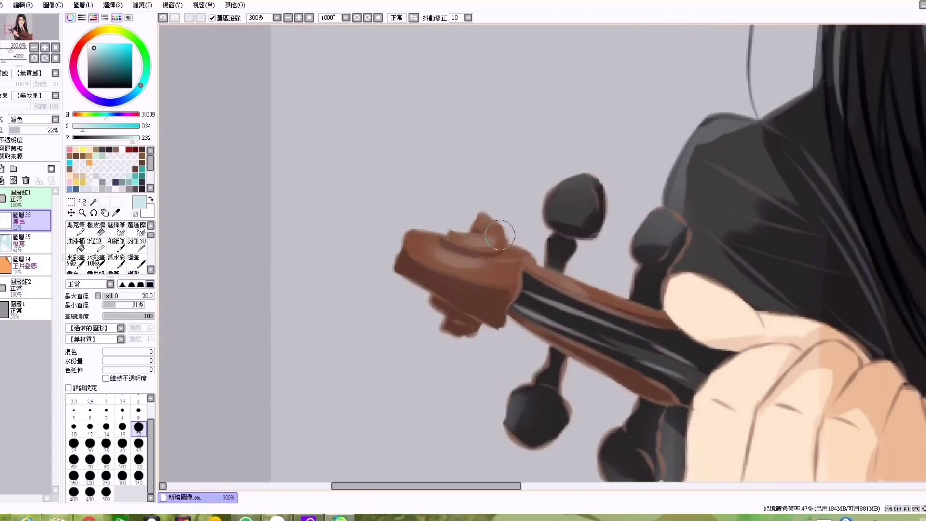
key("c")
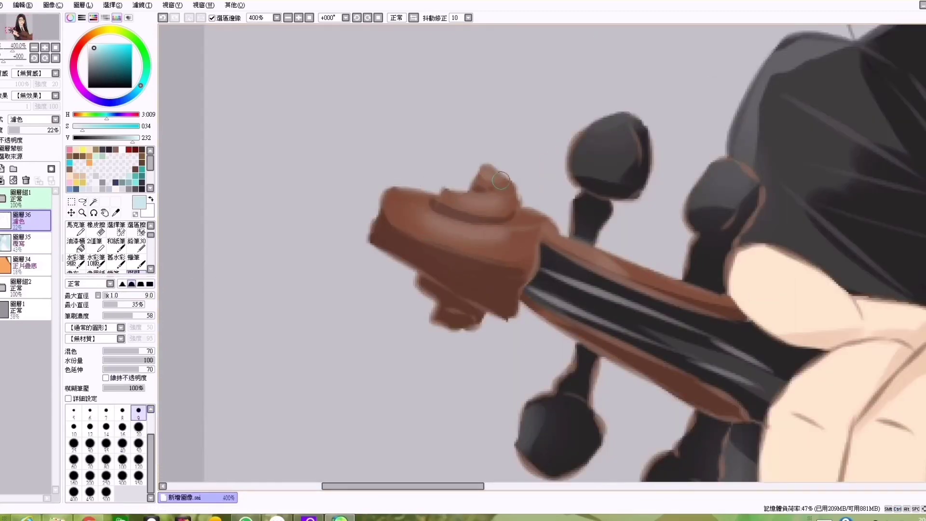
scroll(501, 180, "down", 4)
Step: Paint highlights on the violin's body with the size 50 brush, undo the last stroke and switch to blending
key("b")
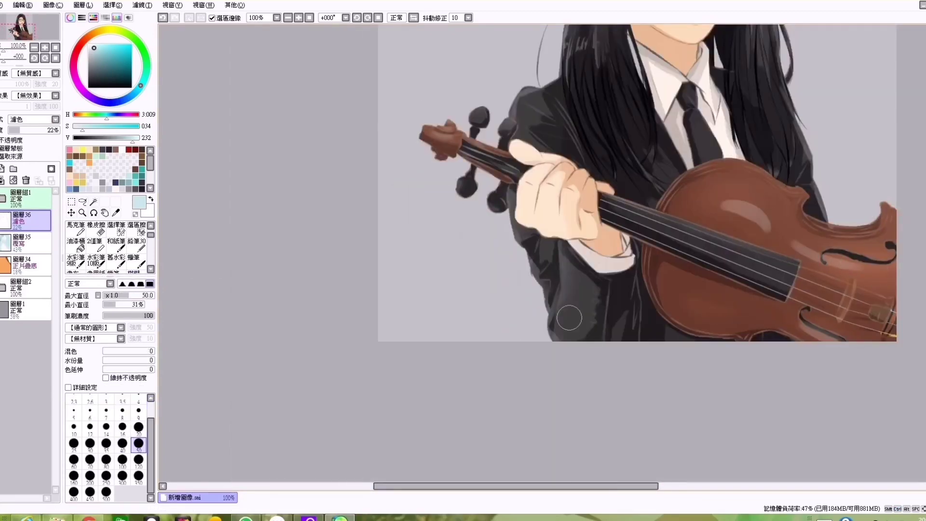
left_click_drag(704, 246, 776, 200)
key("ctrl+z")
key("c")
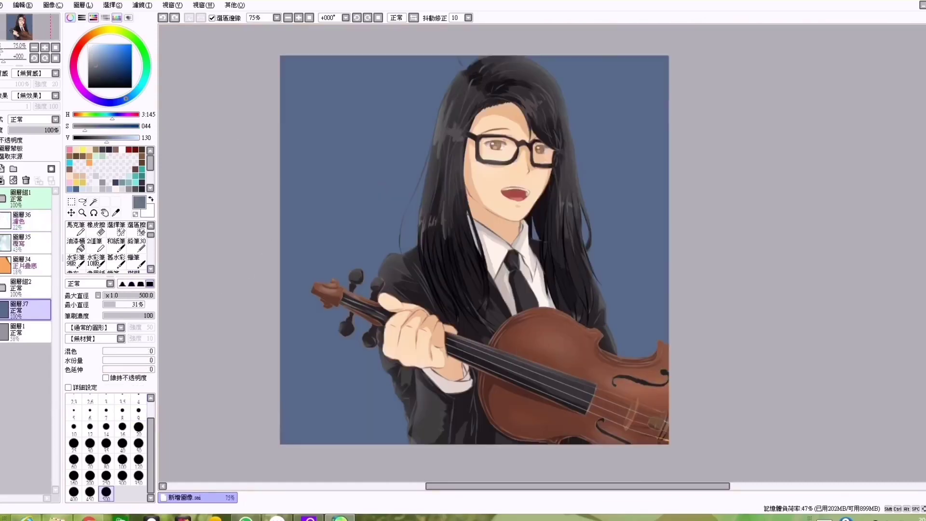
Step: Fill a new layer below 圖層組2 with grey-blue using the size 500 brush, lighten its upper corner and blend the background
left_click_drag(347, 424, 590, 354)
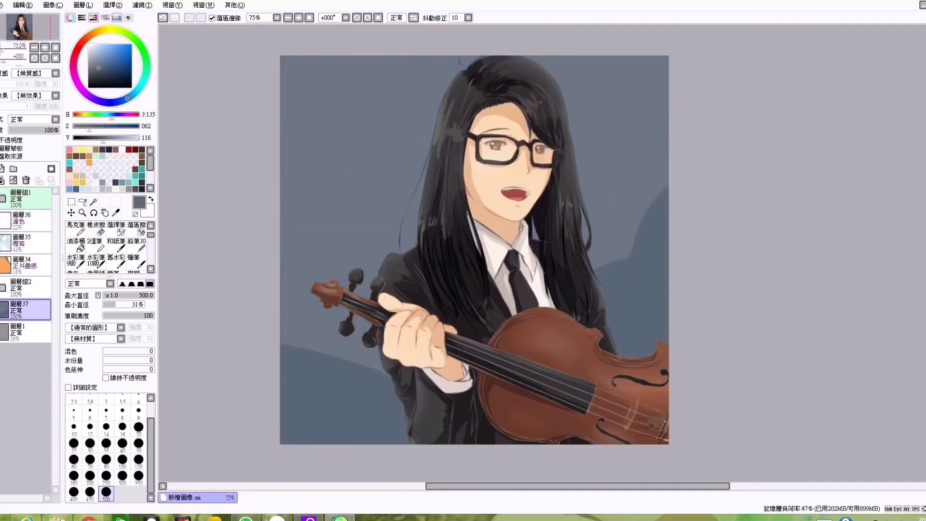
left_click_drag(103, 137, 116, 138)
left_click_drag(348, 86, 300, 114)
key("c")
left_click(330, 393, "alt")
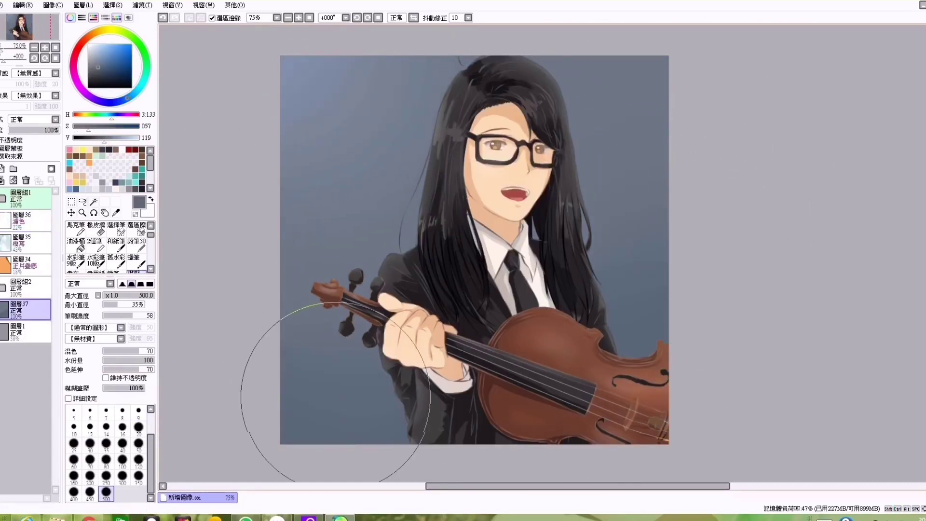
Step: Try darker strokes on the background, undo the last two and blend the blue tones with the size 500 模糊 tool
key("b")
key("ctrl+z")
key("ctrl+z")
key("c")
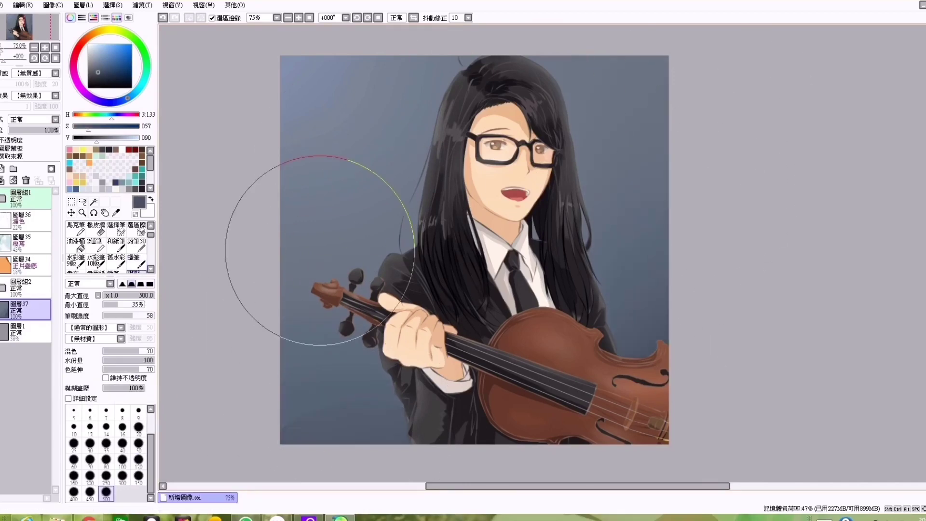
left_click_drag(310, 227, 310, 413)
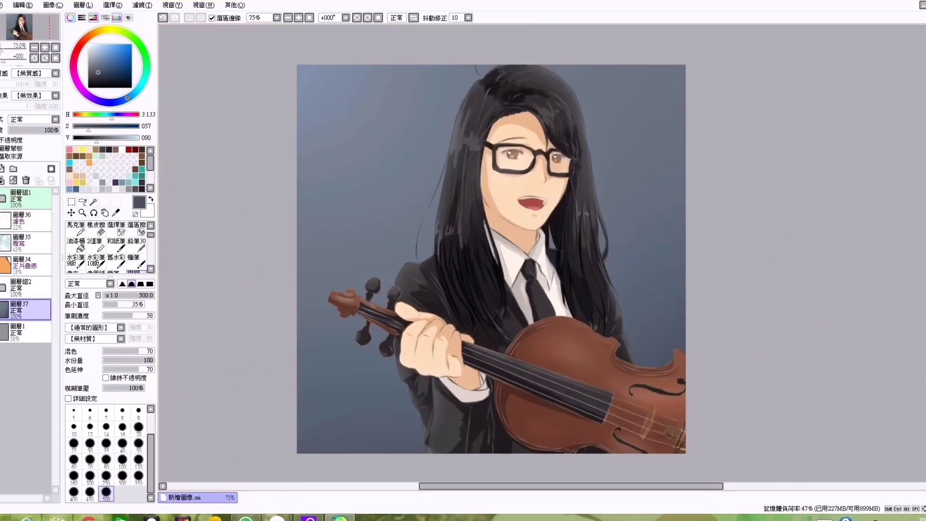
scroll(578, 275, "down", 1)
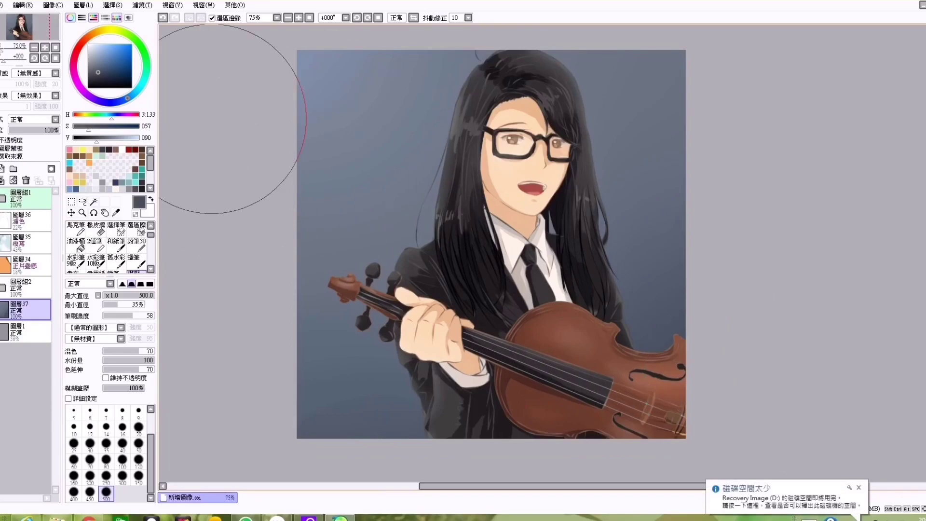